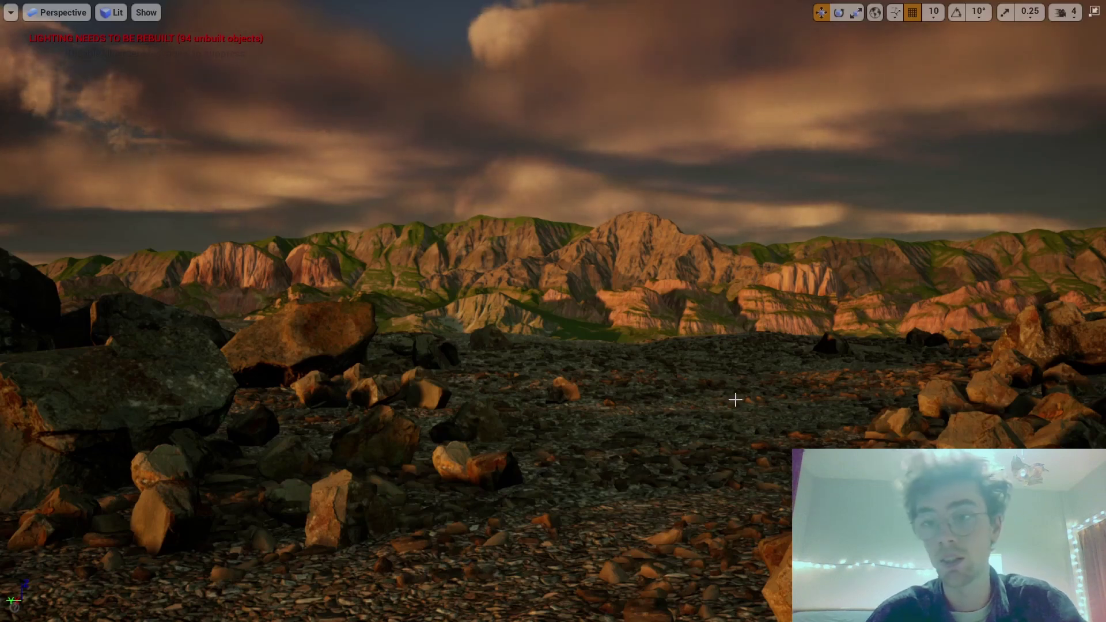
Step: Examine which separate mountain meshes make up the background range behind the rocky plain
left_click(597, 249)
left_click_drag(596, 250, 1019, 243)
left_click(244, 264)
left_click(118, 264)
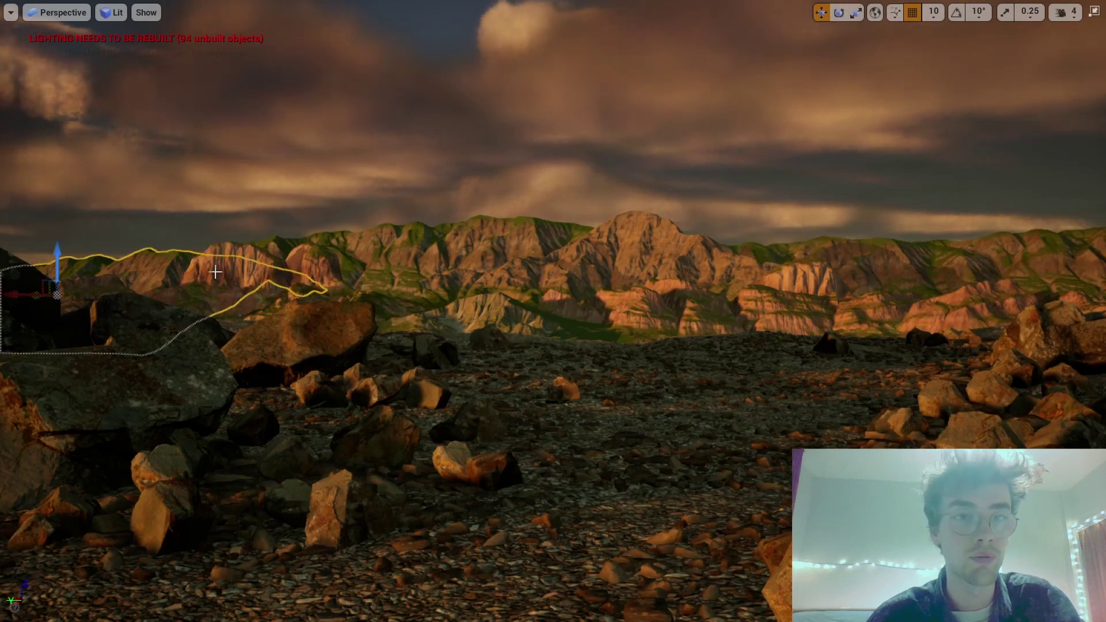
left_click(784, 212)
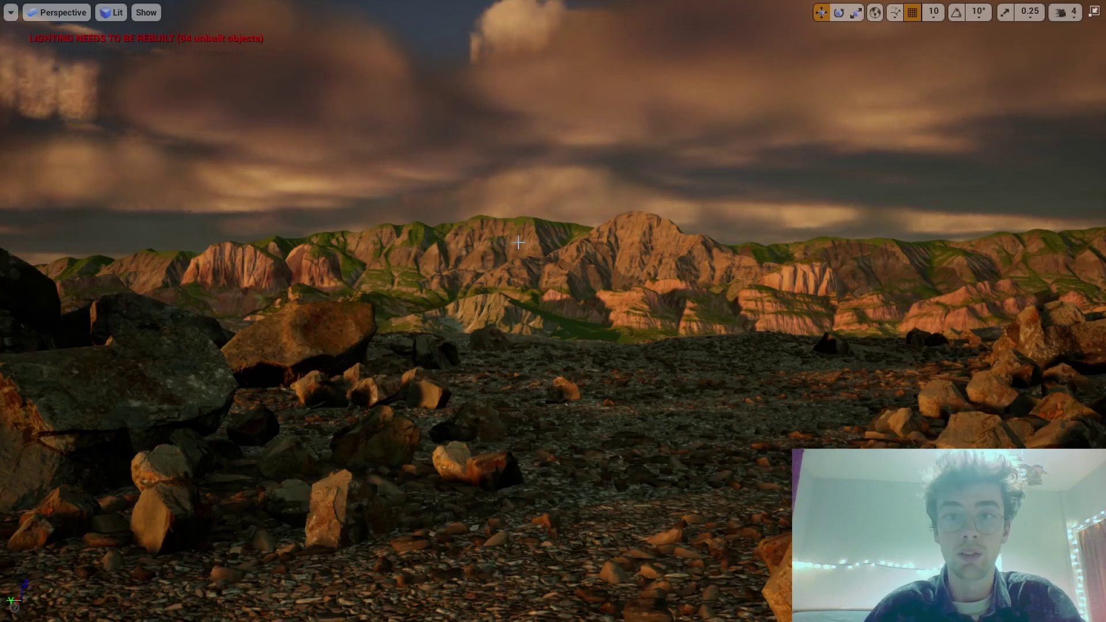
left_click(620, 259)
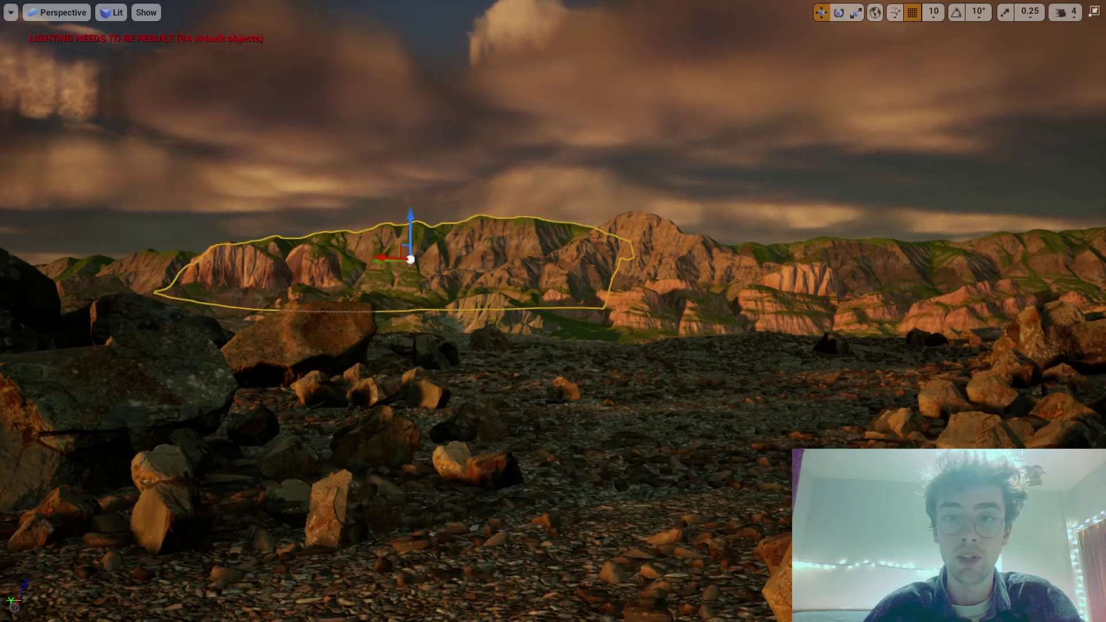
left_click(634, 286)
left_click(374, 277)
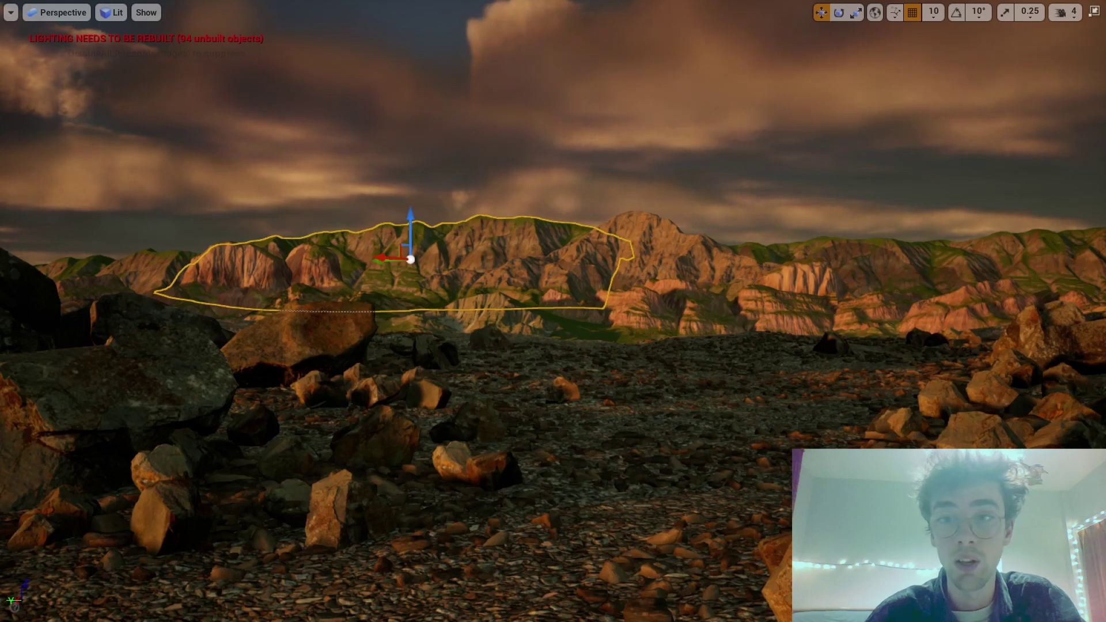
left_click(671, 264)
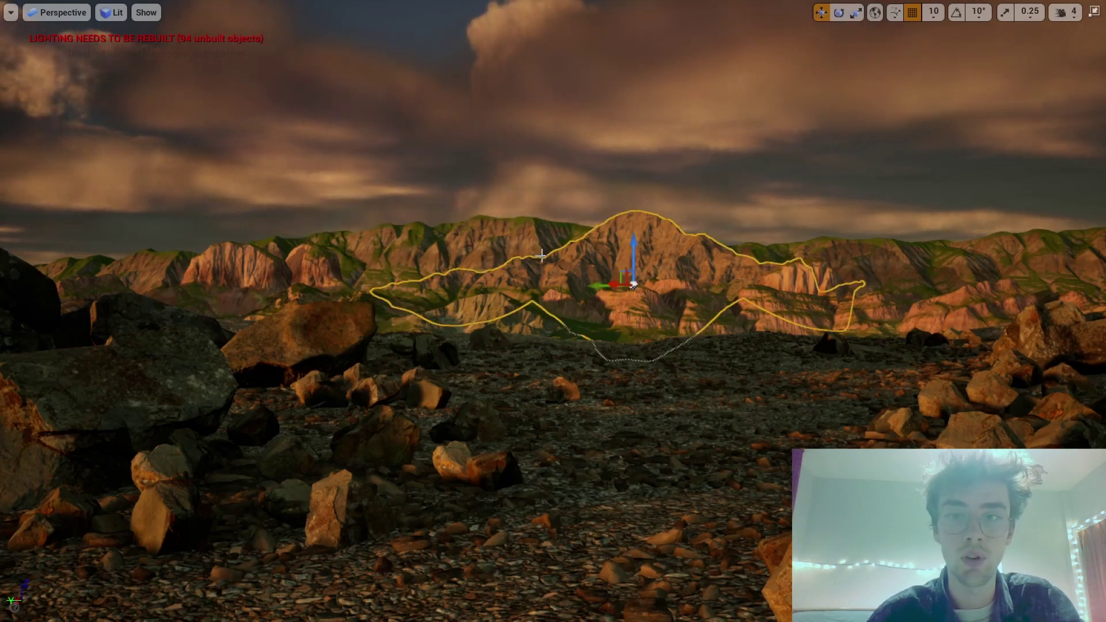
left_click(439, 217)
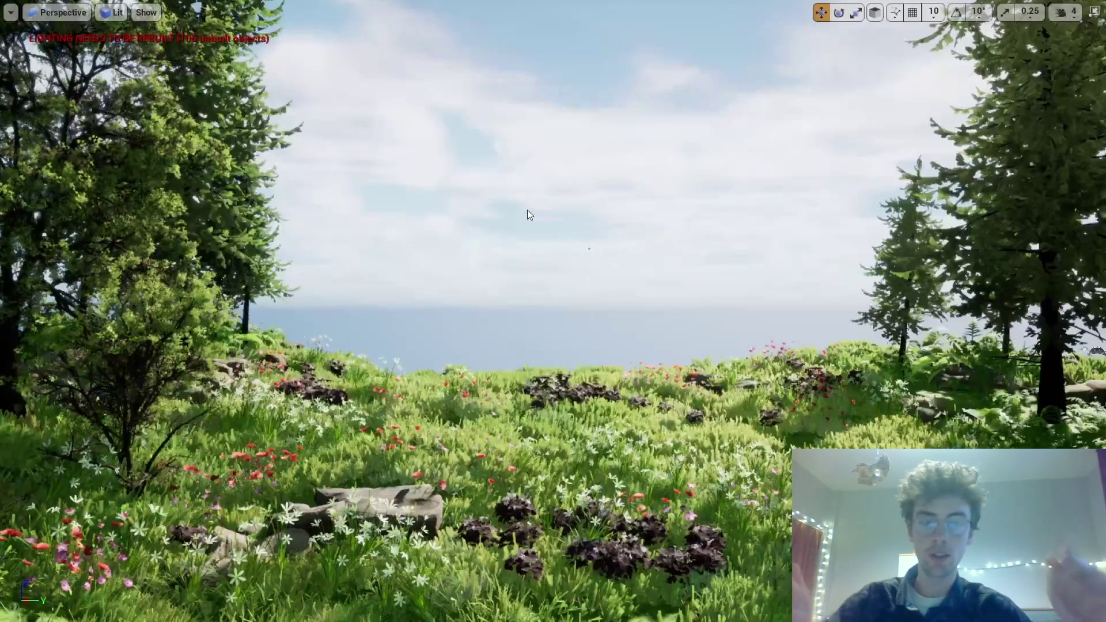
Step: Save the framed meadow view as Bookmark 0
key("s")
right_click_drag(527, 210, 623, 288)
key("w")
key("s")
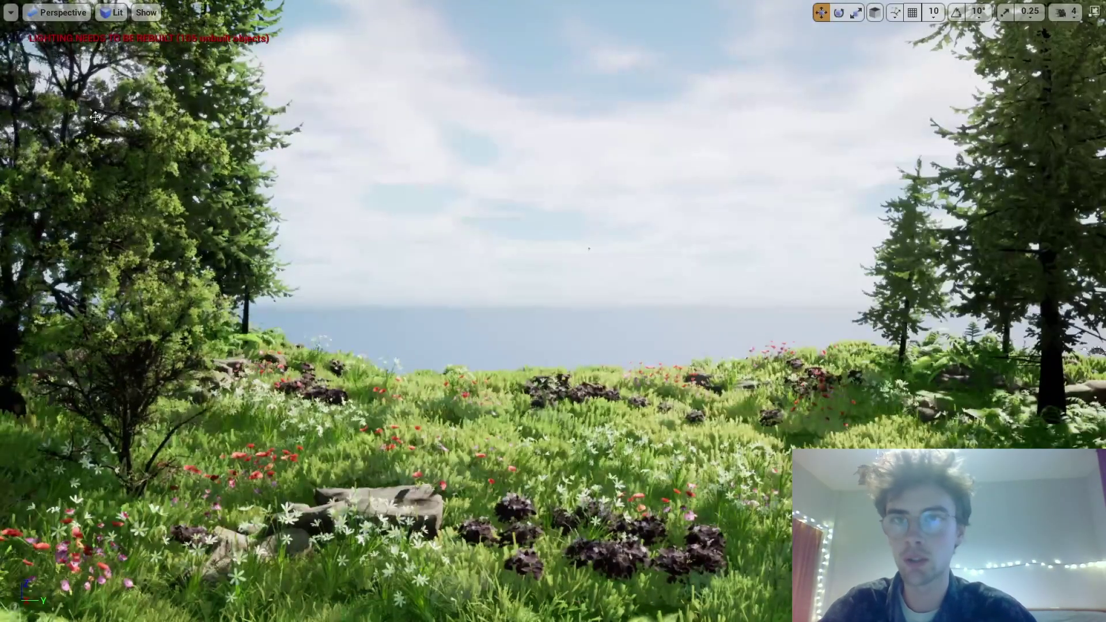
left_click(15, 12)
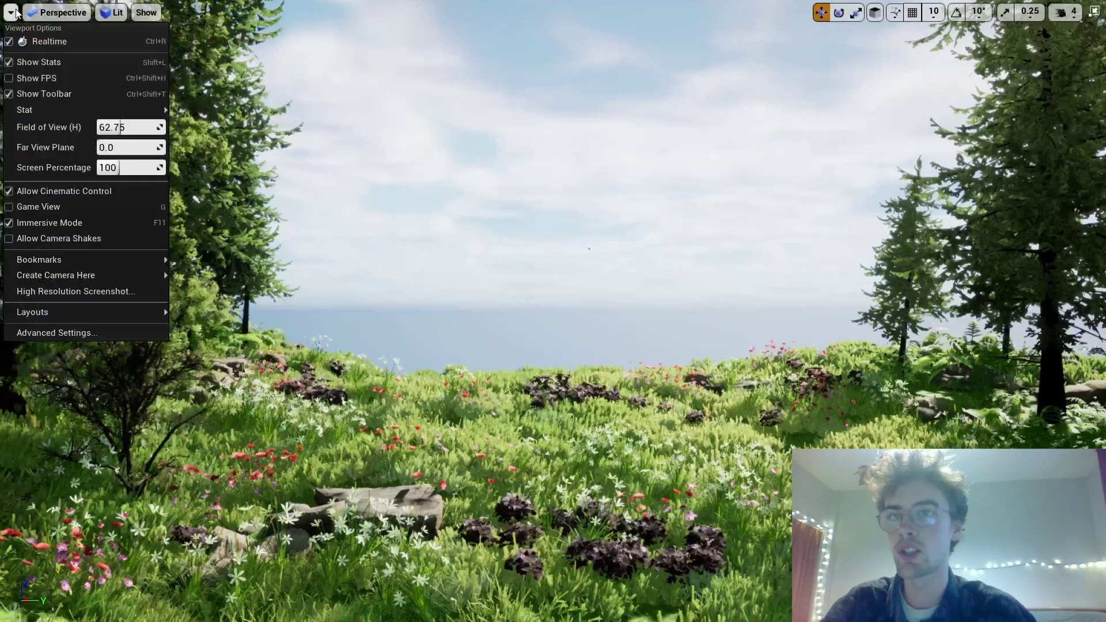
mouse_move(90, 260)
mouse_move(213, 274)
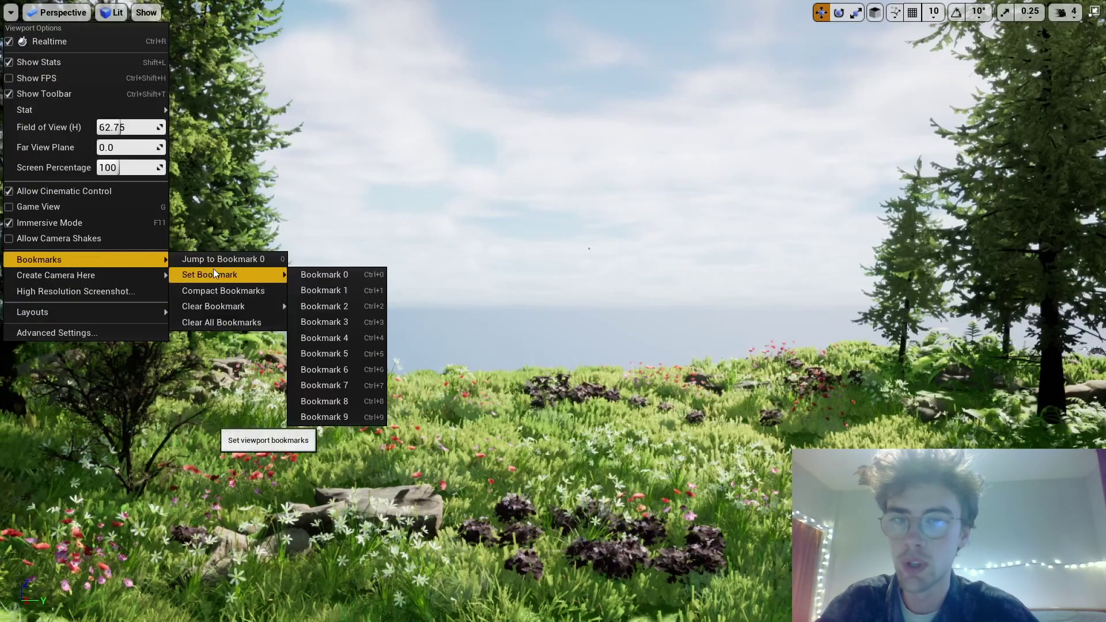
left_click(312, 275)
Step: Move the camera away from the meadow framing and jump back to Bookmark 0, testing it twice
right_click_drag(346, 257, 519, 257)
key("0")
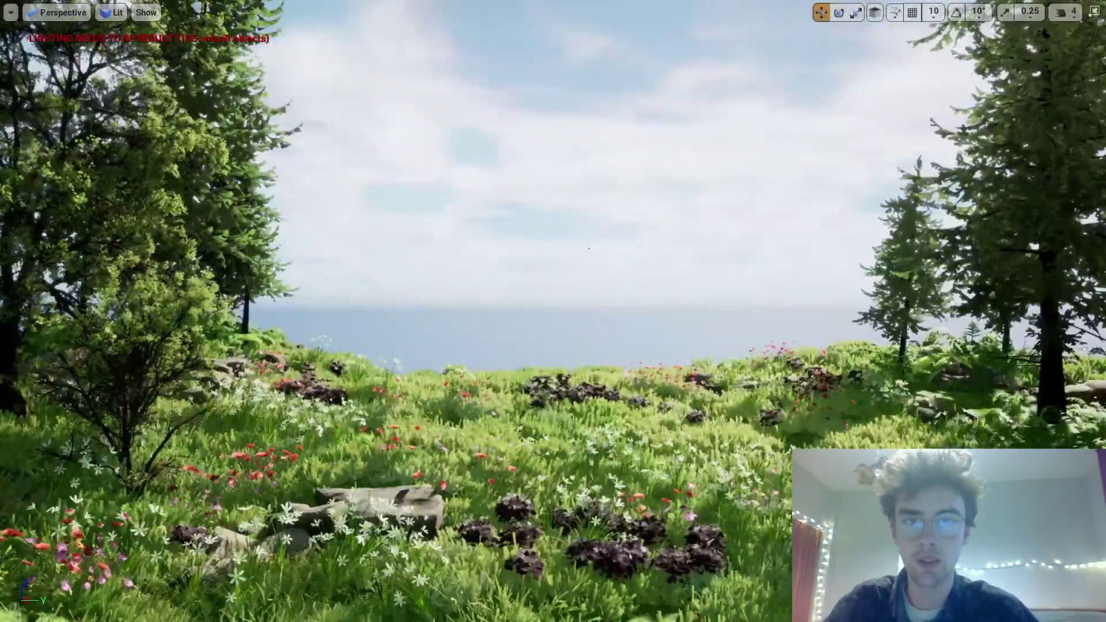
key("w")
mouse_move(390, 244)
right_mouse_down()
mouse_move(391, 224)
mouse_move(391, 244)
right_mouse_up()
key("s")
key("0")
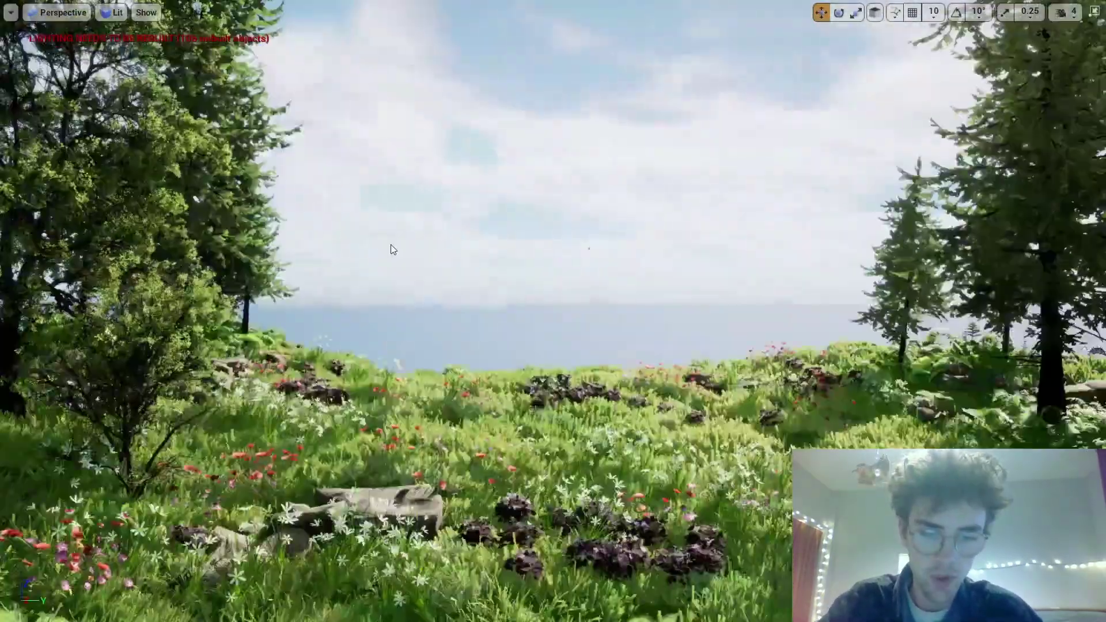
Step: Leave immersive mode and place the 25k-29HighAlps-LODsMeshes mesh from the 29-High_Alps folder in the level
key("F11")
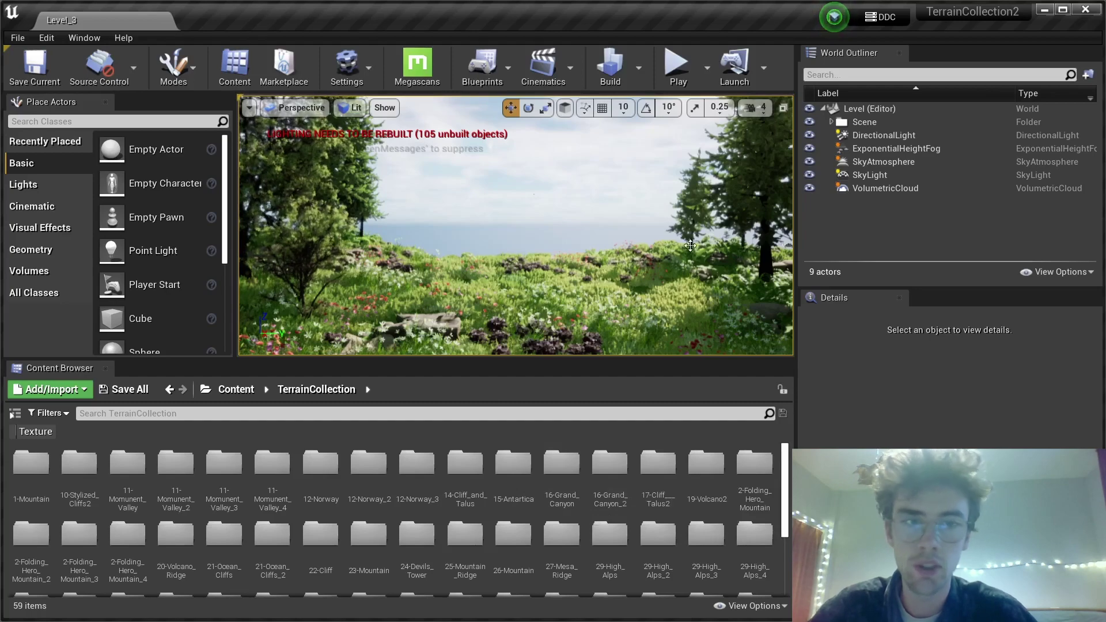
double_click(610, 536)
left_click_drag(121, 464, 522, 268)
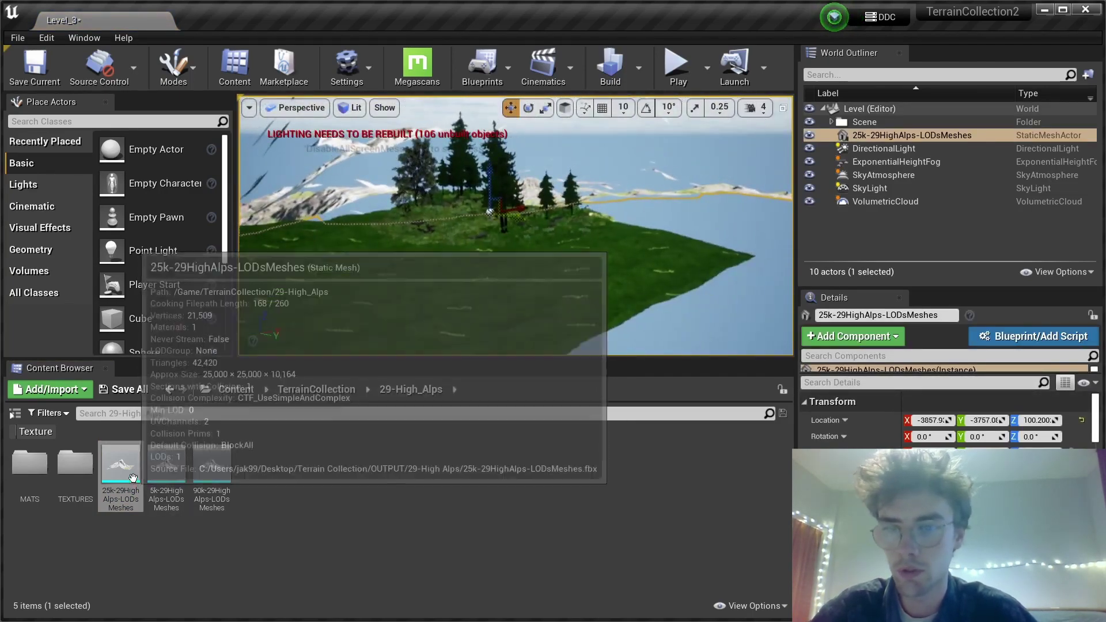
mouse_move(203, 474)
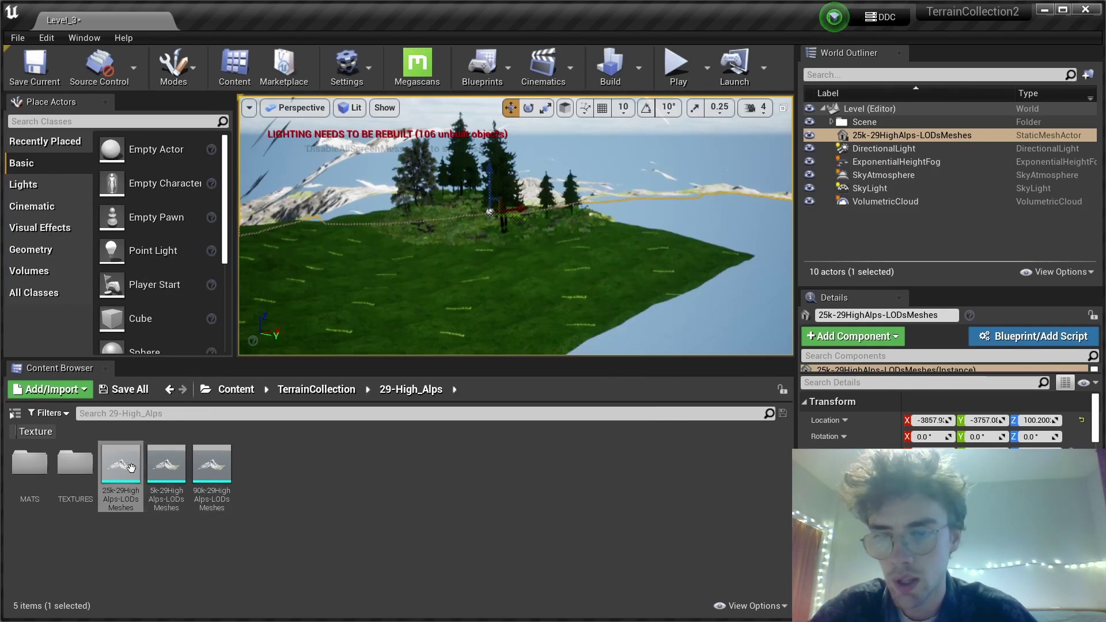
mouse_move(130, 468)
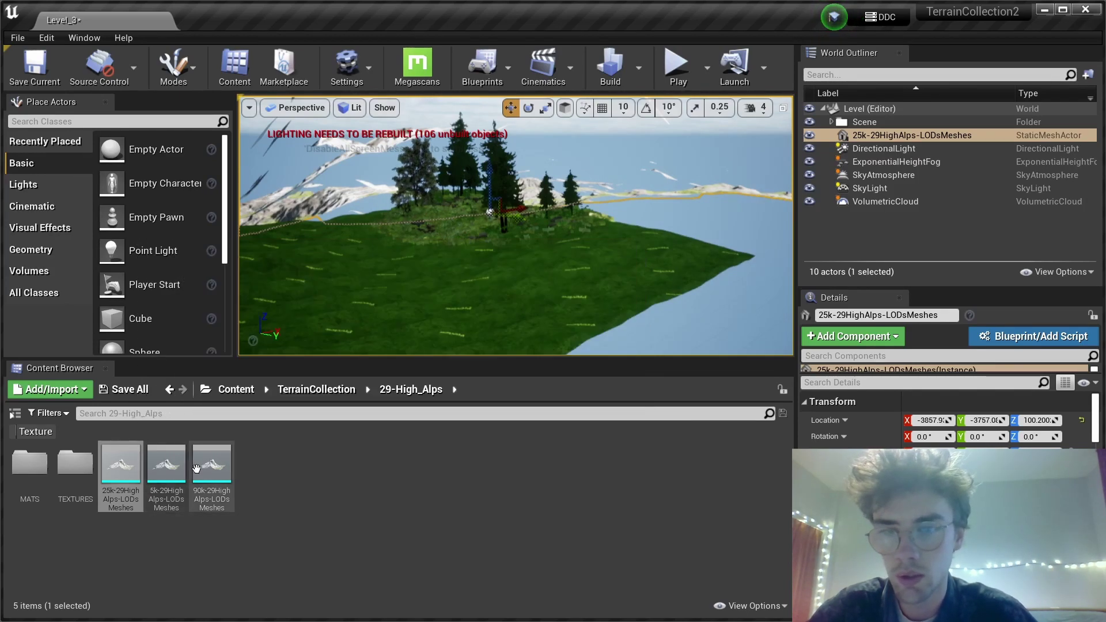
Step: Move the High Alps mountain away from the meadow along X to about 16029
mouse_move(515, 226)
right_mouse_down()
mouse_move(507, 253)
mouse_move(530, 225)
right_mouse_up()
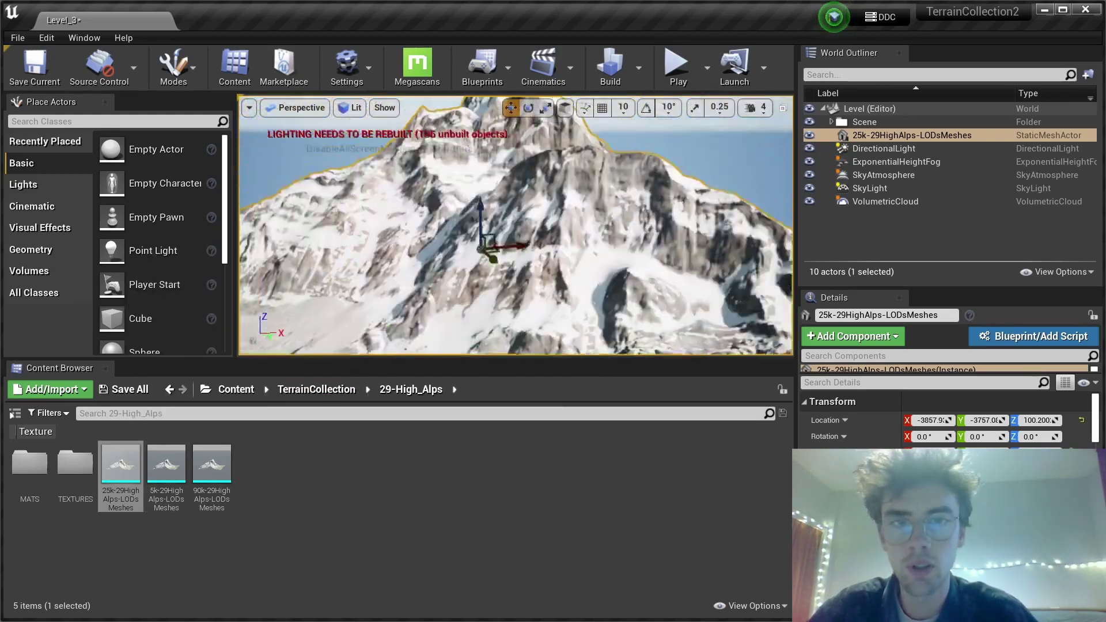
left_click_drag(498, 246, 784, 204)
right_click_drag(784, 204, 864, 196)
right_click_drag(611, 220, 609, 220)
left_click_drag(584, 215, 579, 220)
right_click_drag(378, 307, 351, 317)
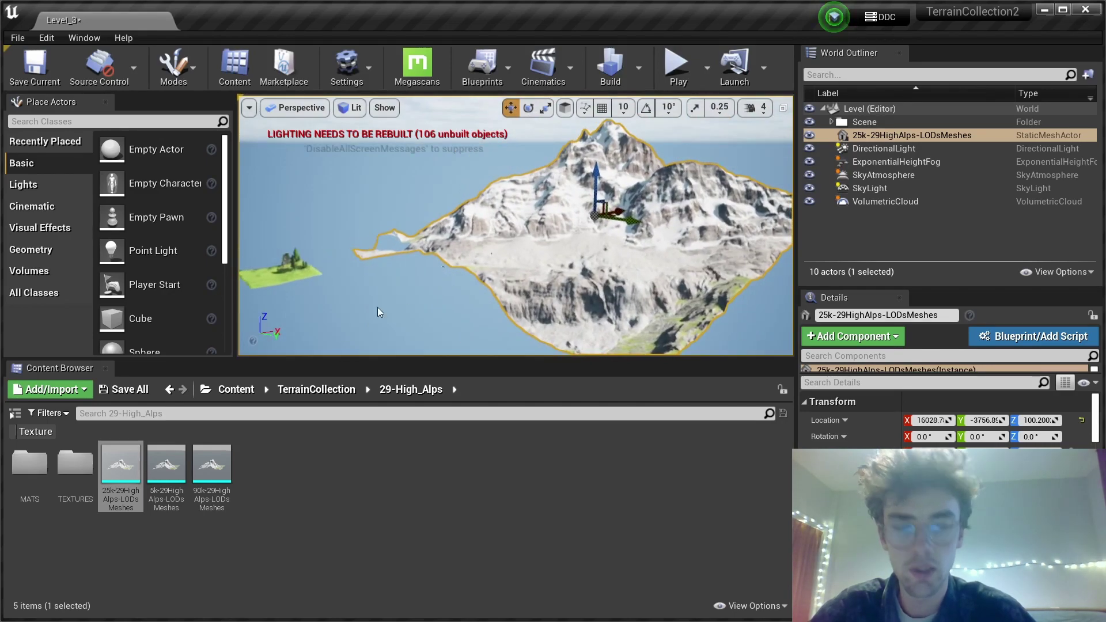
Step: Move the High Alps mountain farther from the meadow along X to about 25779
key("1")
right_click_drag(570, 186, 508, 204)
key("w")
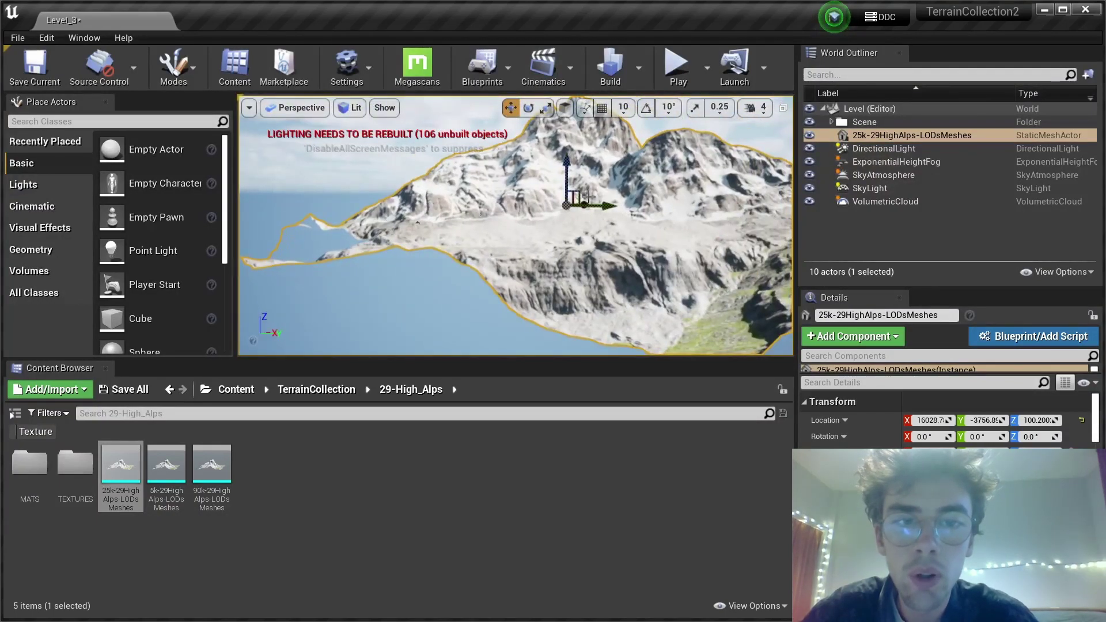
key("d")
right_click_drag(586, 202, 484, 222)
left_click_drag(649, 155, 761, 196)
key("f")
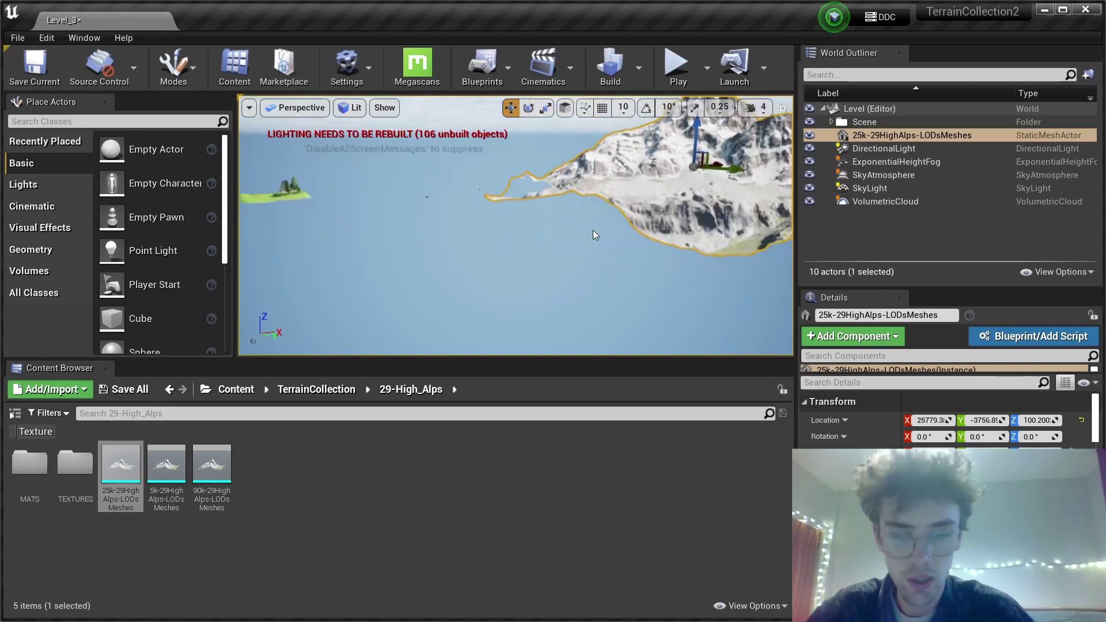
Step: Raise the High Alps mountain to about Z 3260 behind the meadow and rotate it to about 3.3°, 2.4°, 28.8°
left_click_drag(500, 229, 500, 178)
key("e")
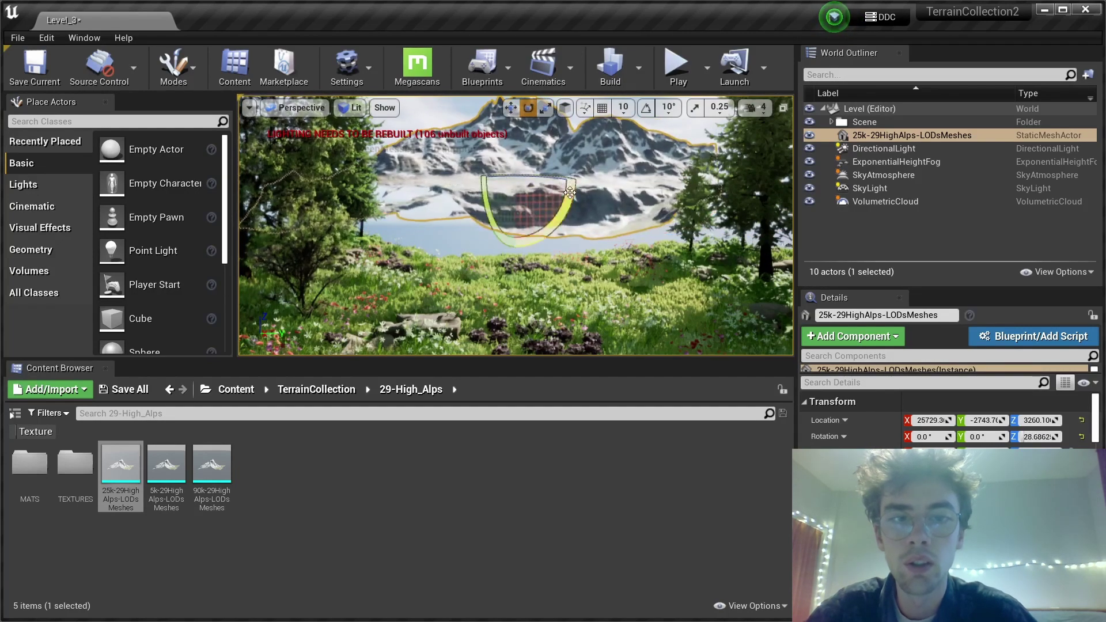
left_click_drag(562, 205, 507, 232)
right_click_drag(593, 172, 585, 147)
left_click(633, 146)
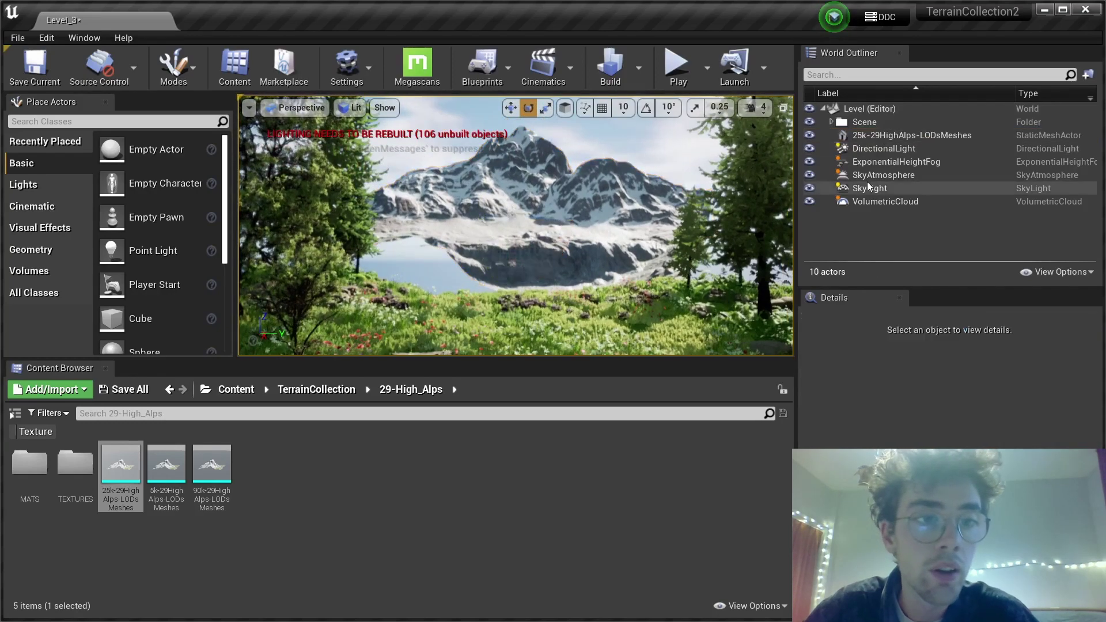
Step: Rotate the DirectionalLight so the sun lights the front face of the snowy mountain
left_click(884, 148)
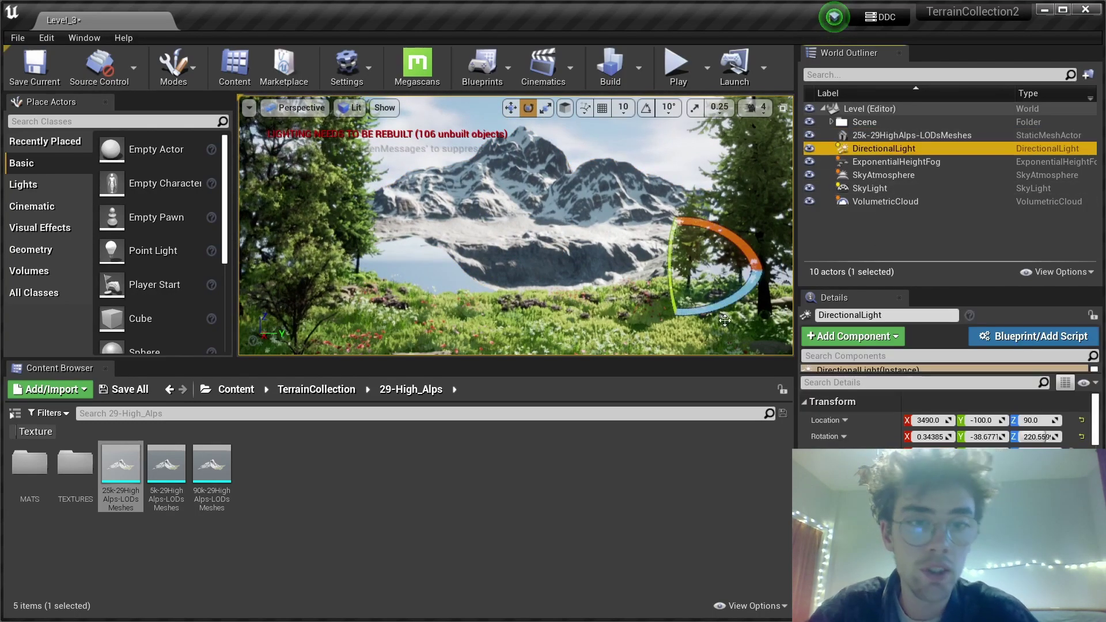
left_click_drag(727, 315, 651, 309)
left_click(642, 152)
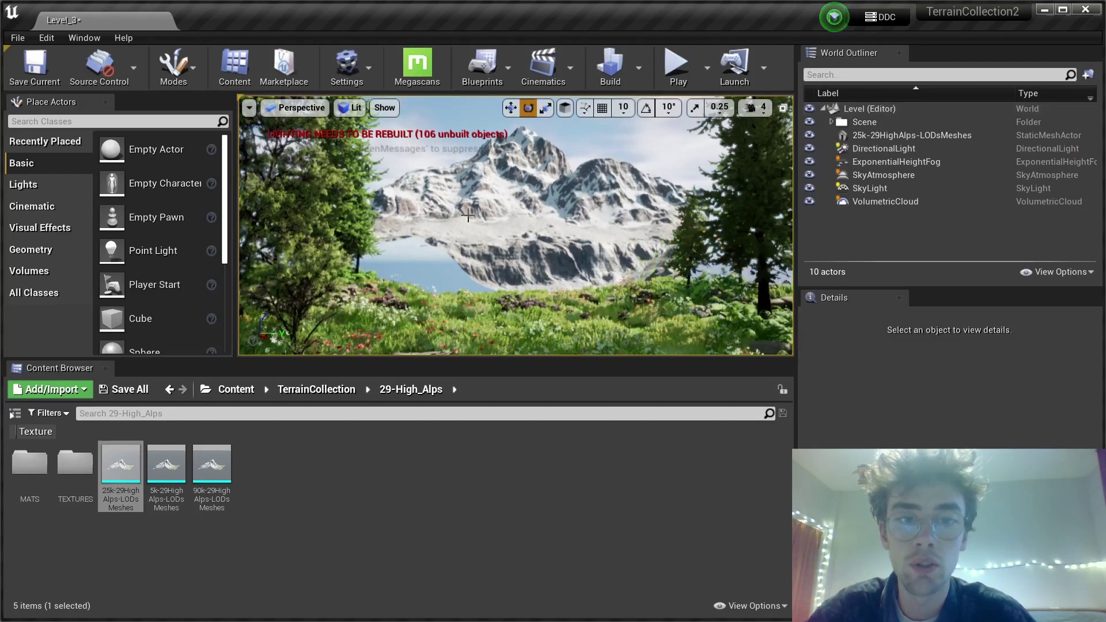
Step: Reposition the High Alps mountain to about X 25712, Y -3372, Z 3807 and turn it to about 30.2° around Z
left_click(523, 232)
key("w")
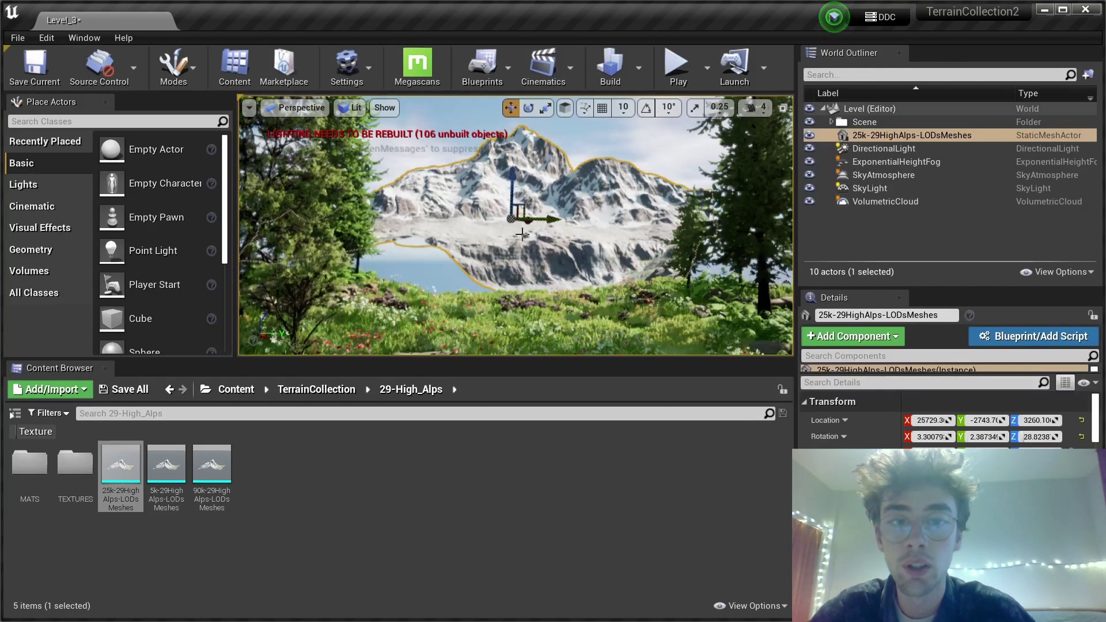
left_click_drag(510, 220, 514, 311)
key("e")
Step: Place the 25k-24DevilsTower-LODsMeshes mesh from the 24-Devils_Tower folder before the snowy mountain, turned about 53.6° around Z
left_click(352, 390)
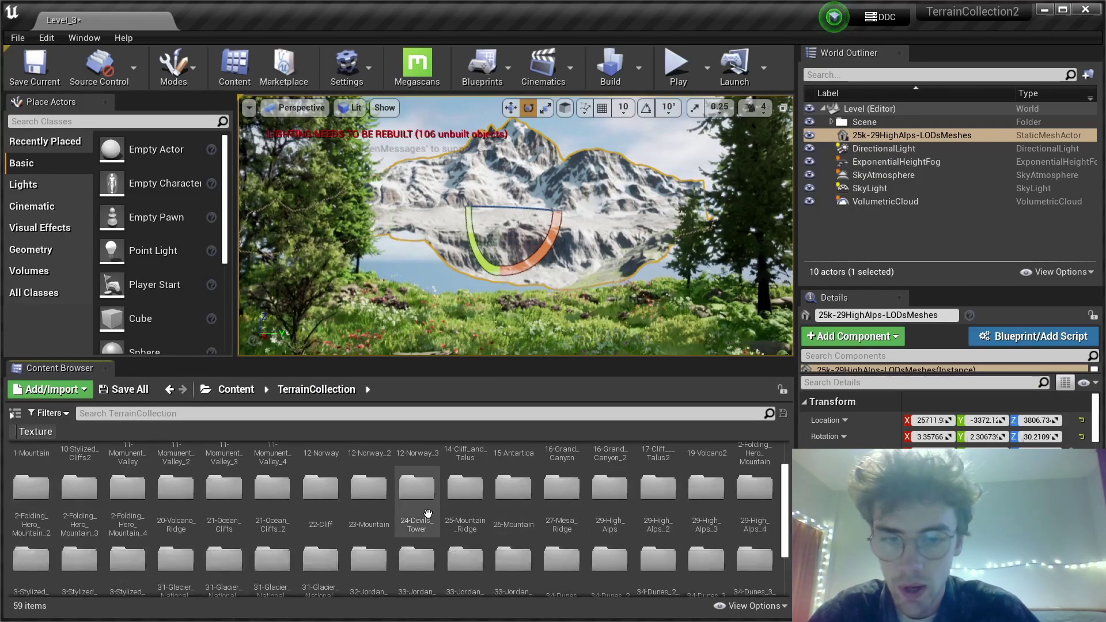
double_click(417, 535)
left_click_drag(121, 464, 517, 242)
key("r")
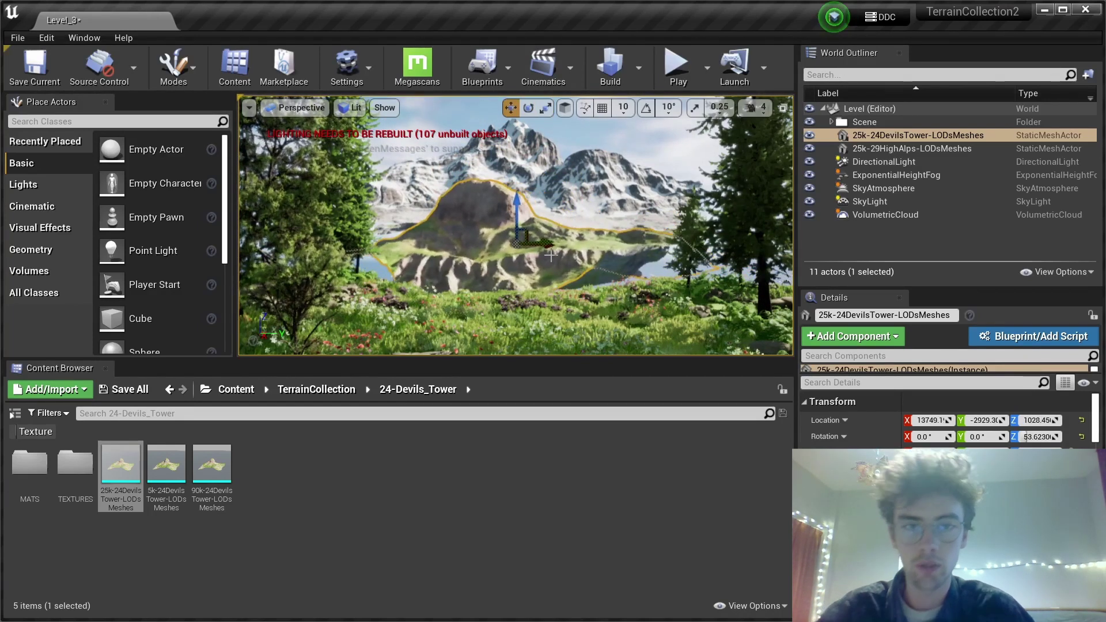
Step: Switch the viewport to Unlit shading and frame the Devils Tower mesh in front of the snowy mountain
mouse_move(551, 255)
right_mouse_down()
mouse_move(551, 228)
mouse_move(550, 255)
right_mouse_up()
left_click(349, 108)
left_click(359, 150)
right_click_drag(438, 255, 437, 254)
right_click_drag(518, 288, 519, 289)
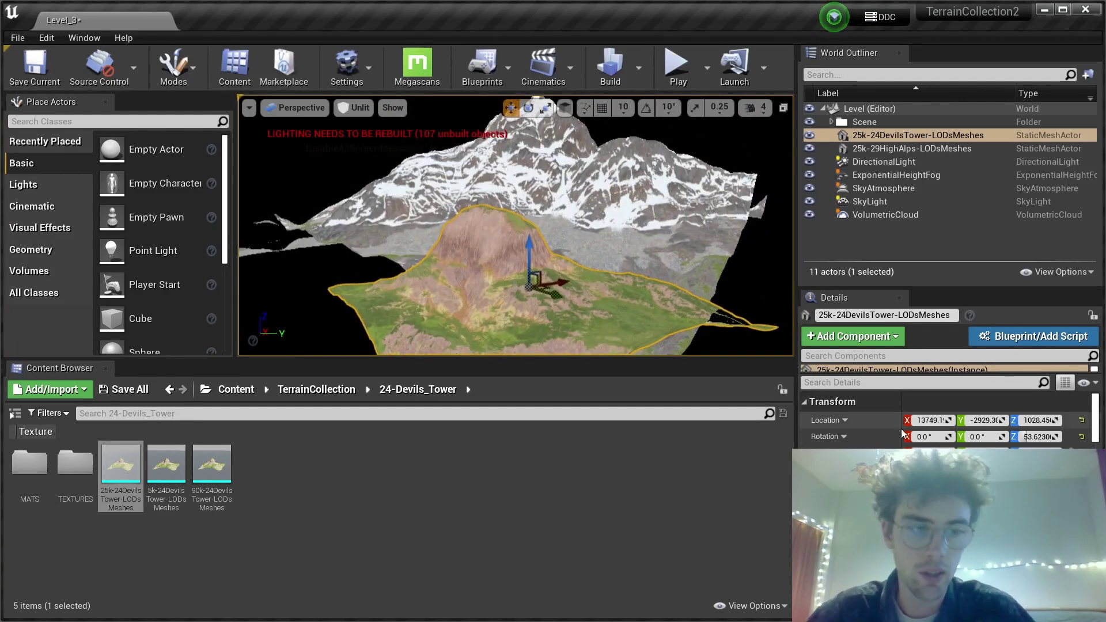
Step: Open the 25k material instance assigned to the Devils Tower mesh, keeping the terrain in view beside its editor
scroll(890, 456, "down", 2)
double_click(922, 550)
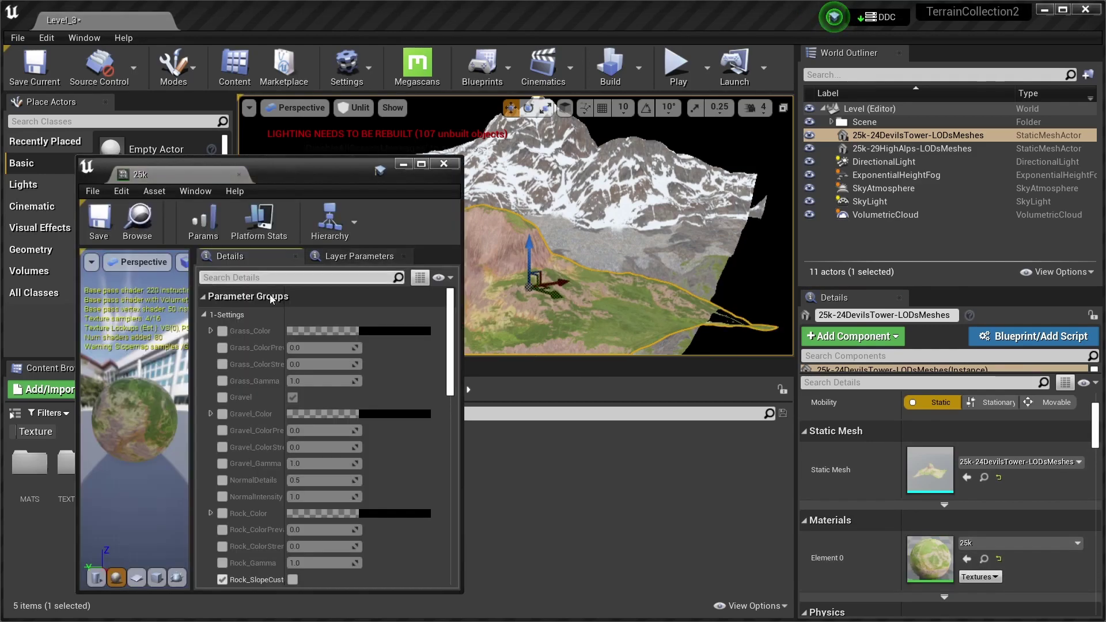
left_click_drag(314, 178, 203, 161)
Step: Enable the color, color prevalence, color strength and gamma overrides for Grass and Gravel in the 25k material instance
left_click(111, 315)
left_click(111, 332)
left_click(111, 348)
left_click(111, 365)
left_click(111, 398)
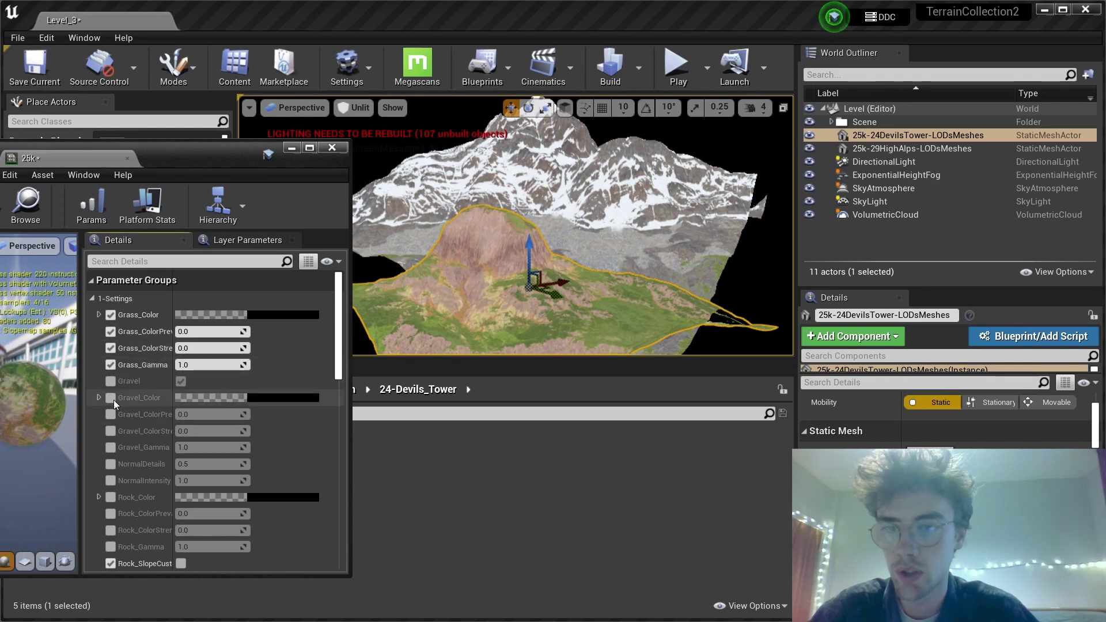
left_click(110, 415)
left_click(111, 431)
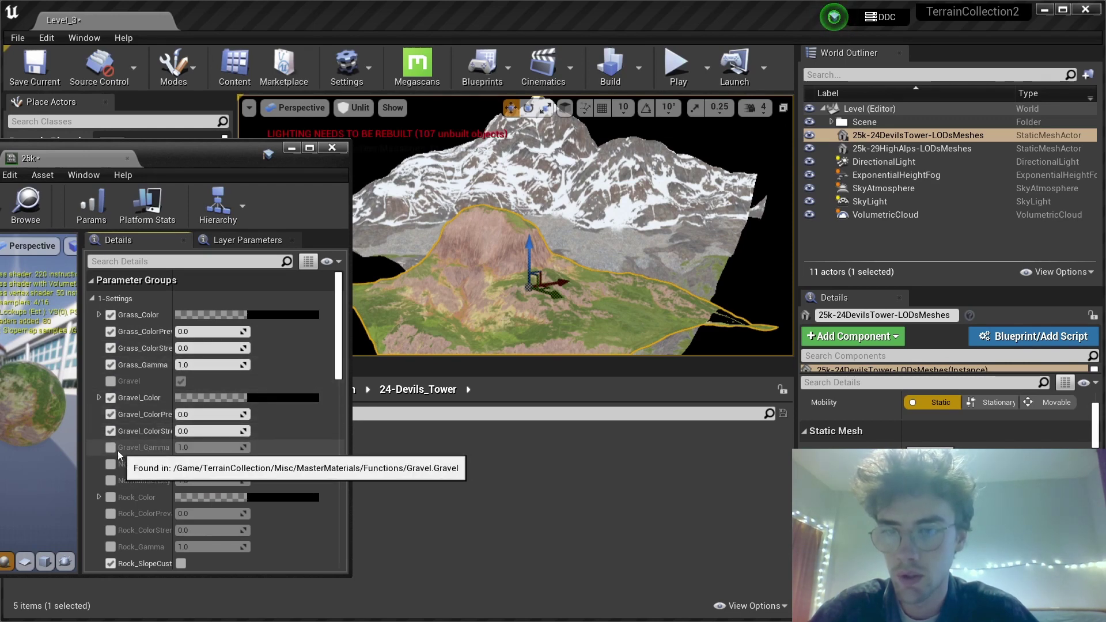
left_click(111, 447)
Step: Enable the color, color prevalence, color strength and gamma overrides for Rock in the 25k material instance
scroll(115, 458, "down", 2)
left_click(111, 451)
left_click(111, 468)
left_click(110, 484)
left_click(111, 500)
Step: Set Grass_ColorPrevalence and Grass_ColorStrenght to 1.0 and widen the name column to show the full parameter names
scroll(115, 495, "up", 2)
left_click(211, 332)
type("1")
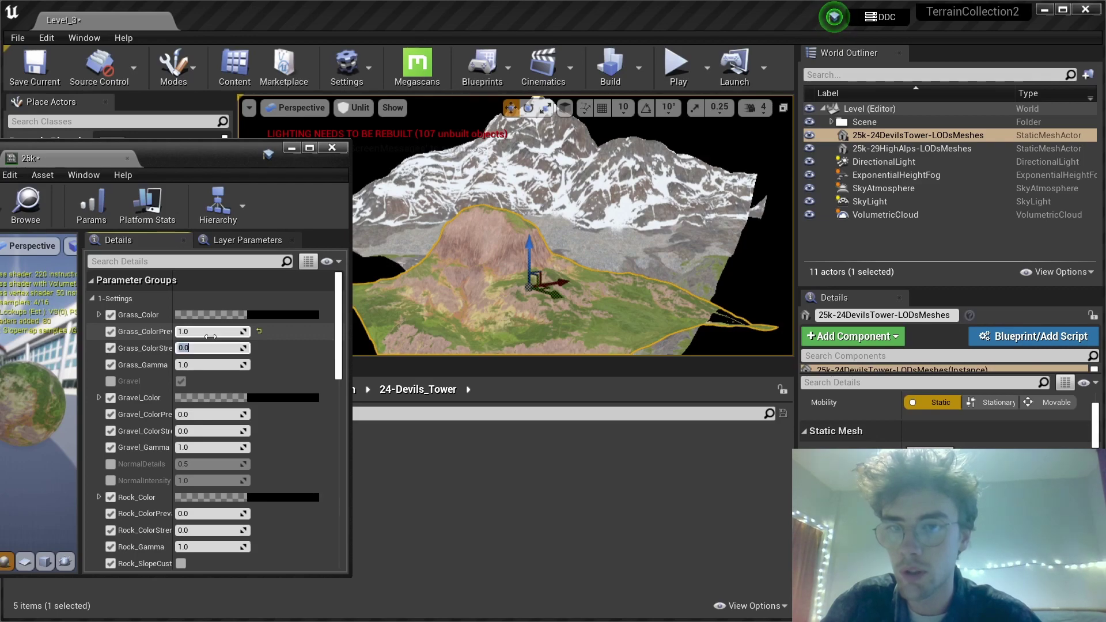
key("Return")
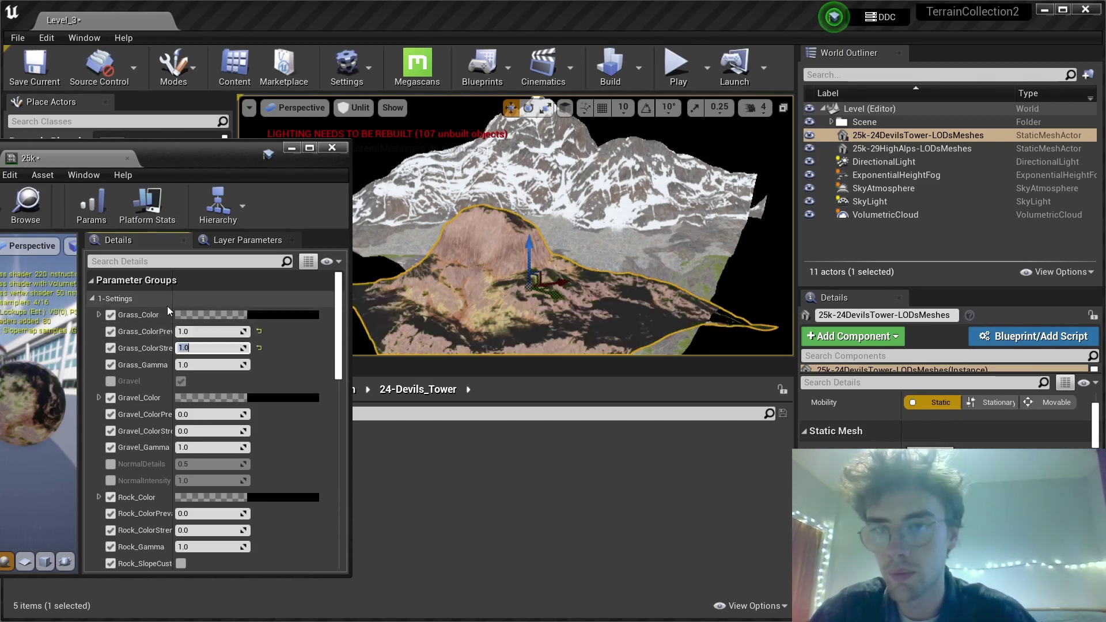
left_click_drag(173, 300, 199, 301)
Step: Set Grass_Color to a muted yellow-green, sRGB hex ACBA6400, and check it on the Devils Tower terrain
left_click(268, 315)
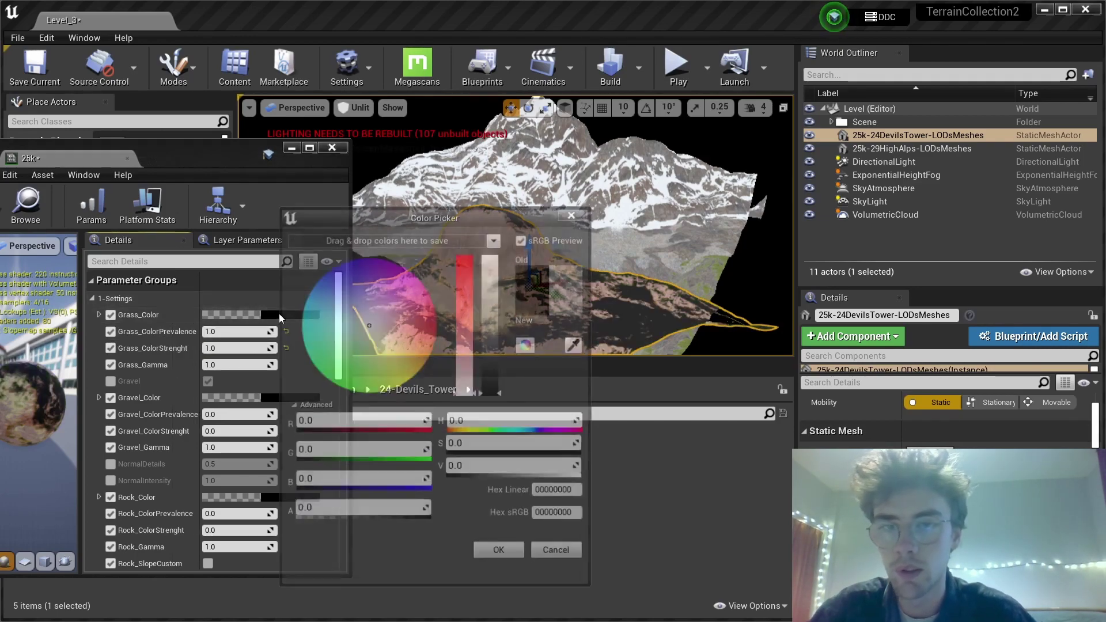
left_click_drag(461, 217, 190, 136)
mouse_move(113, 273)
left_mouse_down()
mouse_move(143, 259)
mouse_move(98, 279)
left_mouse_up()
mouse_move(209, 261)
left_mouse_down()
mouse_move(215, 234)
mouse_move(214, 248)
left_mouse_up()
left_click_drag(100, 284, 115, 296)
right_click_drag(718, 250, 724, 264)
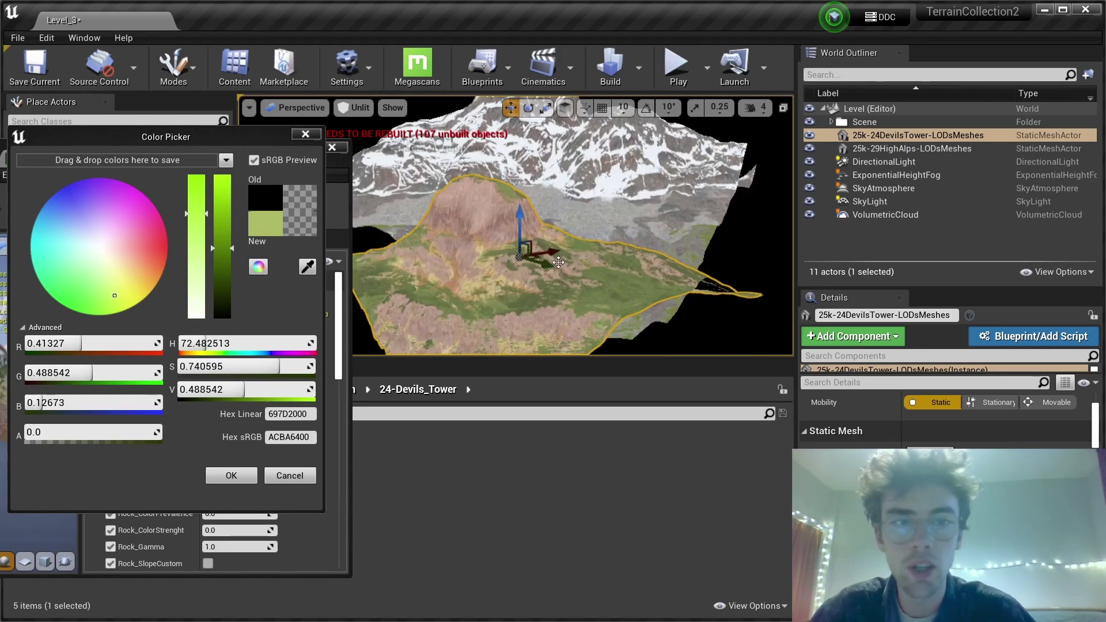
right_click(703, 250)
left_click(282, 311)
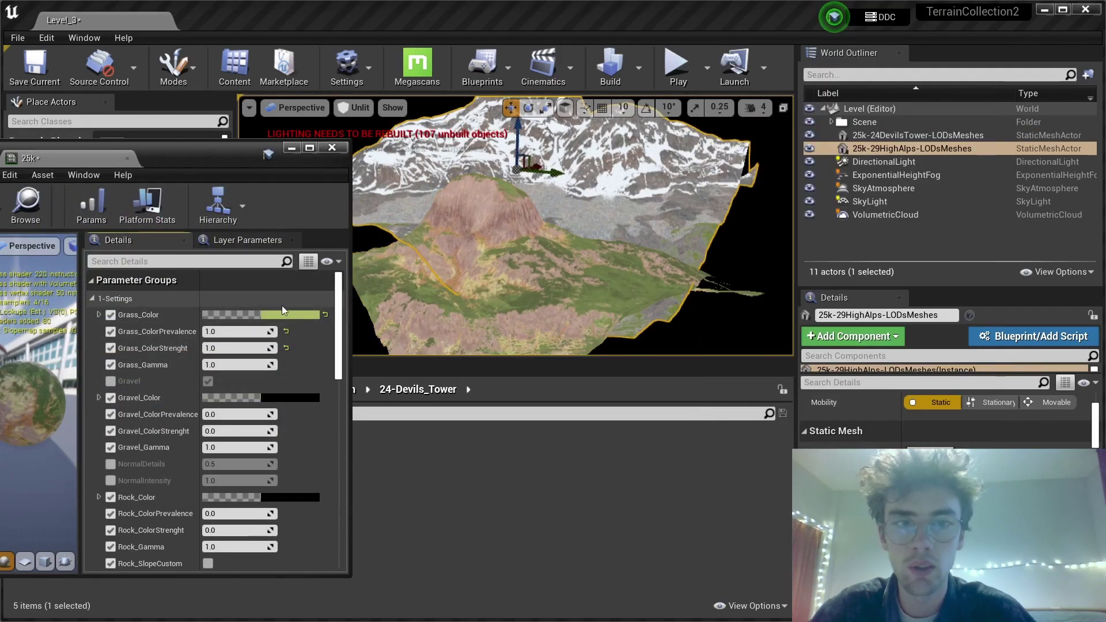
Step: Shift Grass_Color to a lighter, yellower green, sRGB hex C1C97900
left_click(283, 313)
left_click(392, 372)
left_click_drag(392, 371, 386, 368)
left_click_drag(448, 218, 172, 199)
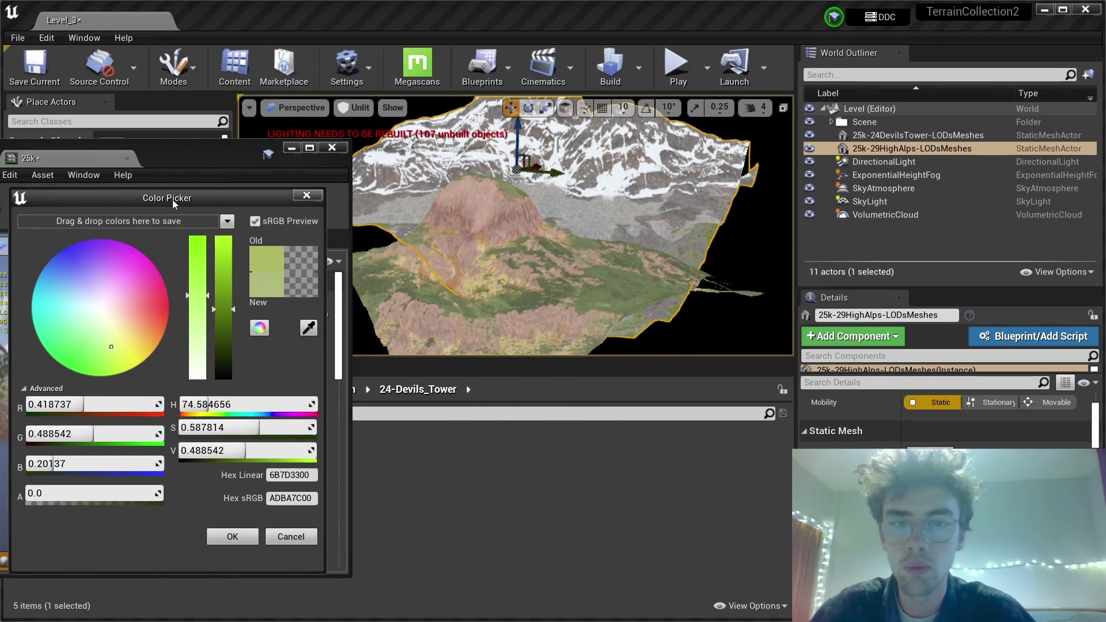
left_click(117, 352)
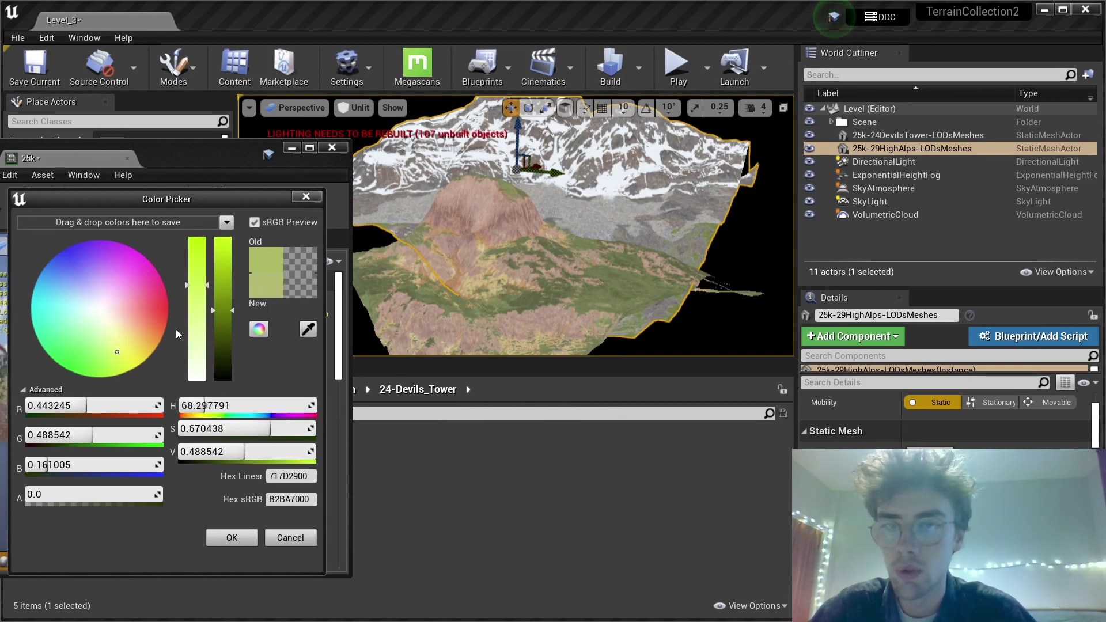
left_click(223, 298)
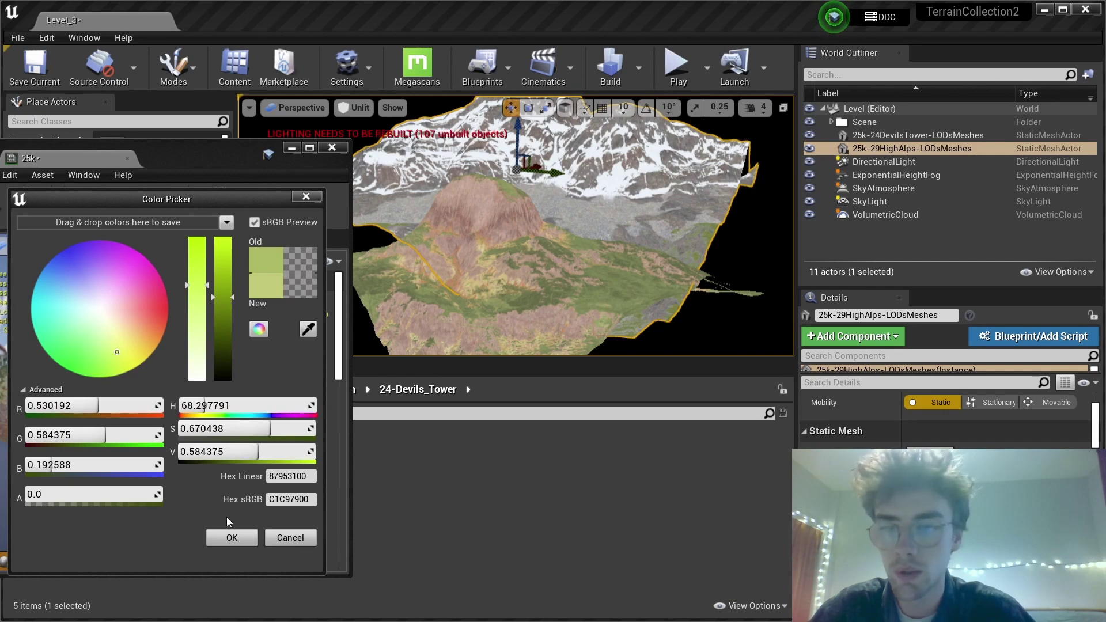
left_click(231, 537)
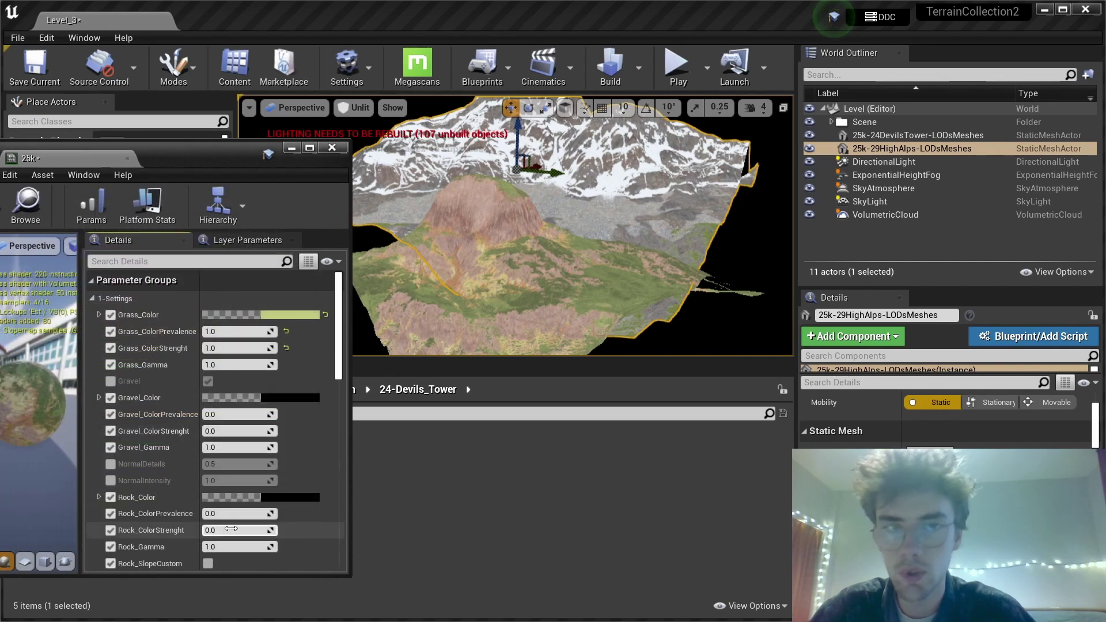
Step: Set Gravel_ColorPrevalence and Gravel_ColorStrenght to 1.0 and Gravel_Color to a pale grey-green, sRGB hex B5BAA700
left_click(287, 402)
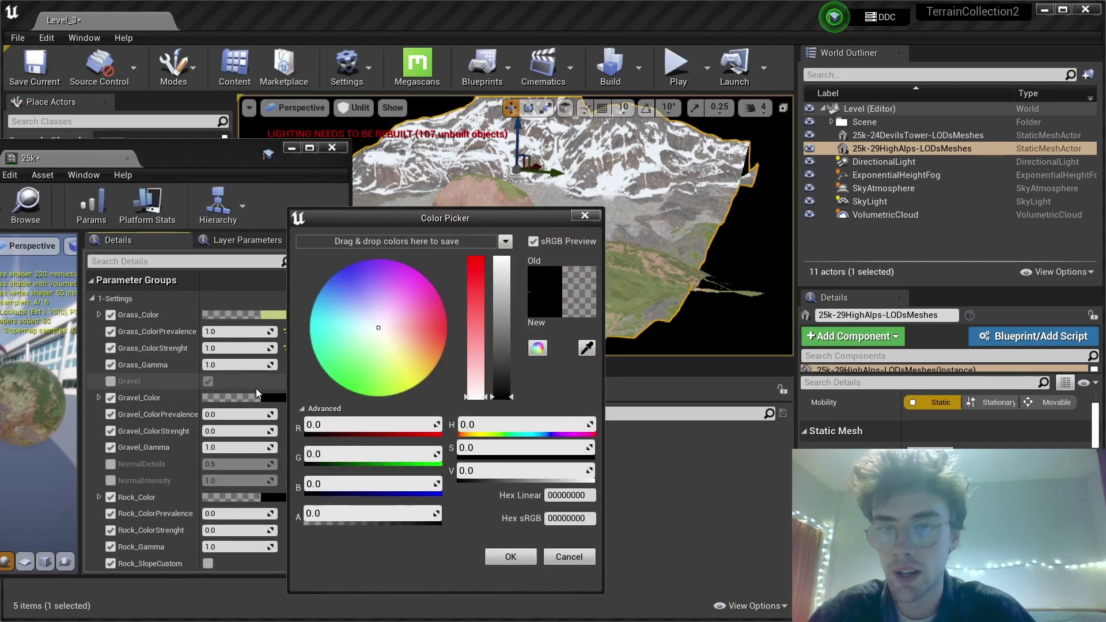
left_click(225, 410)
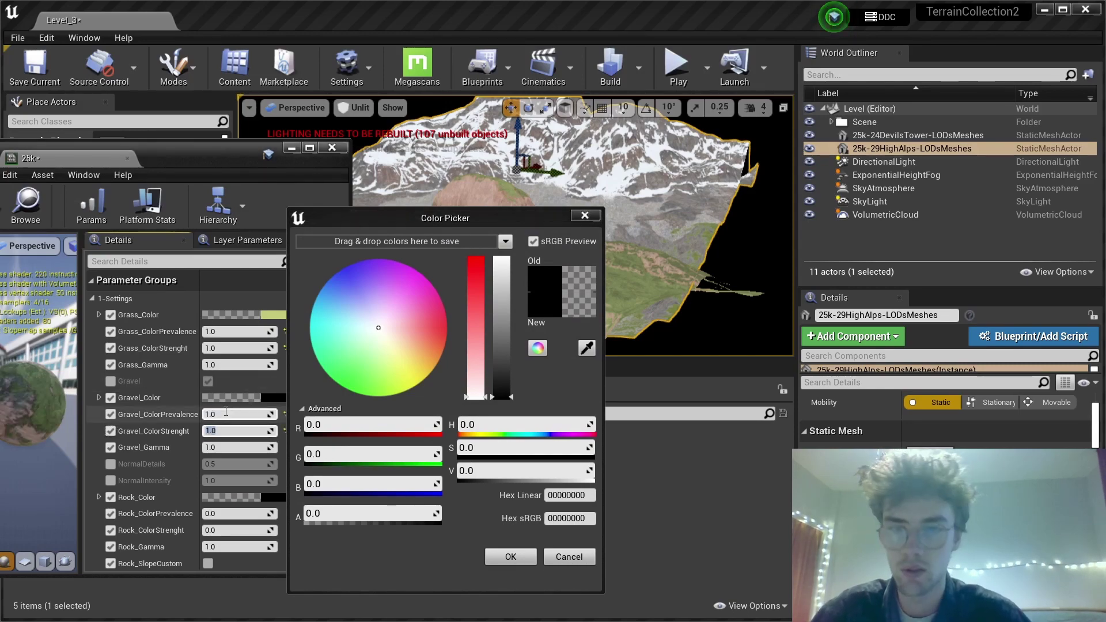
left_click_drag(490, 218, 159, 182)
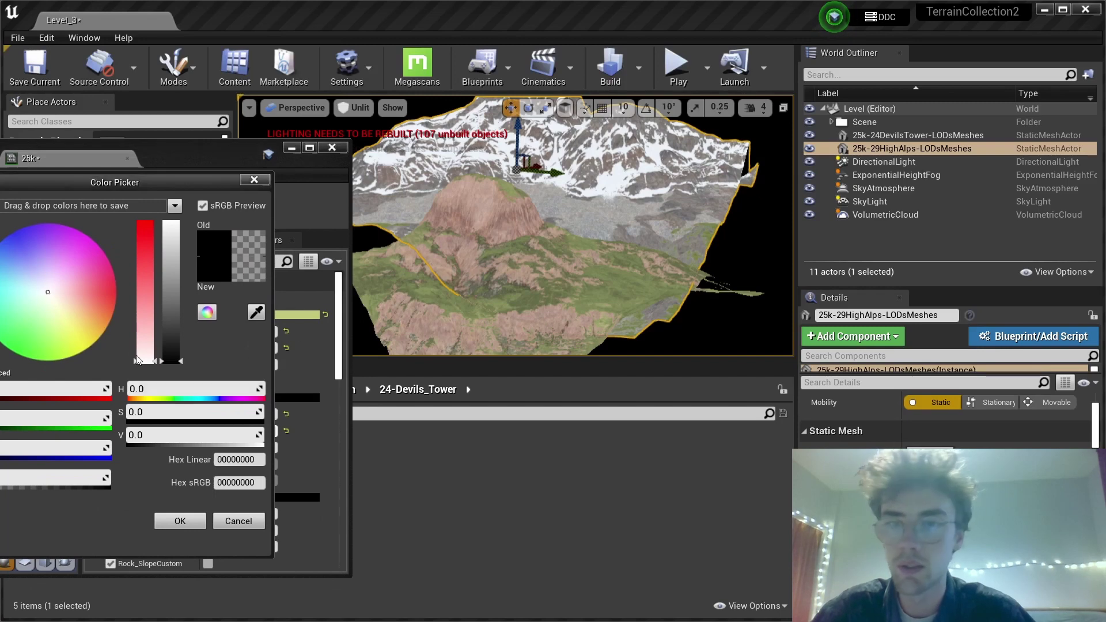
mouse_move(58, 302)
left_mouse_down()
mouse_move(68, 308)
mouse_move(56, 321)
left_mouse_up()
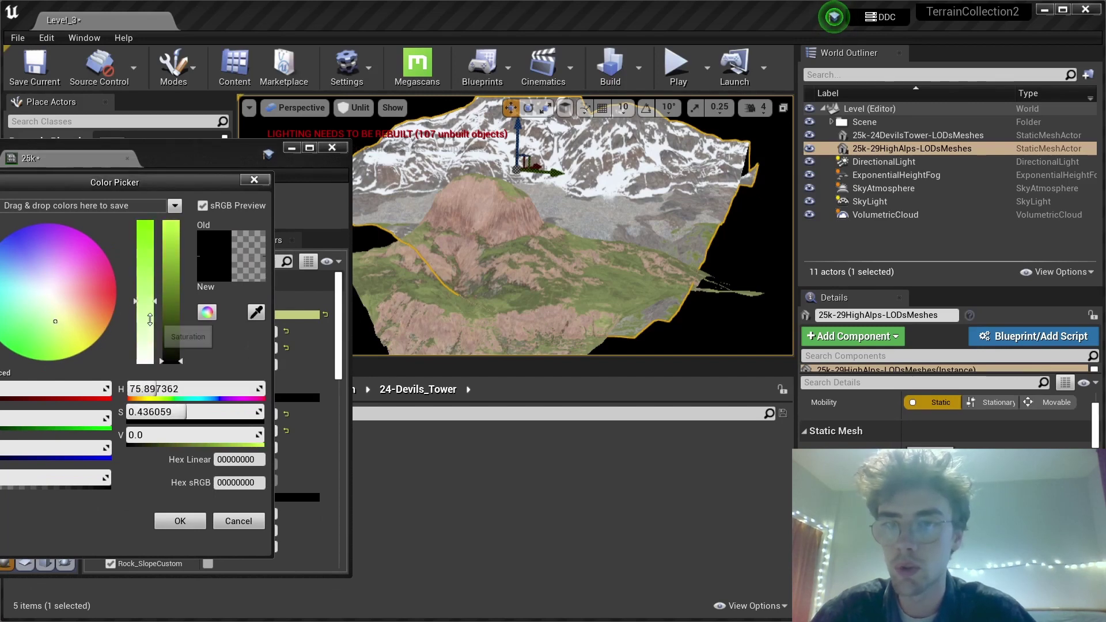
left_click_drag(150, 323, 151, 332)
mouse_move(169, 284)
left_mouse_down()
mouse_move(169, 255)
mouse_move(175, 294)
left_mouse_up()
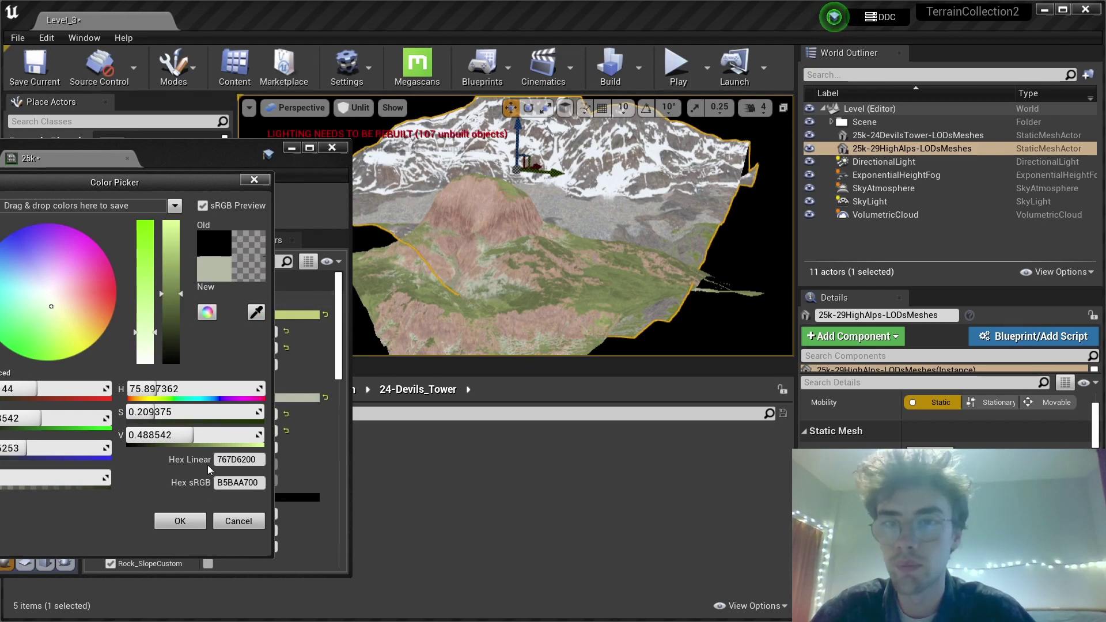
left_click(182, 521)
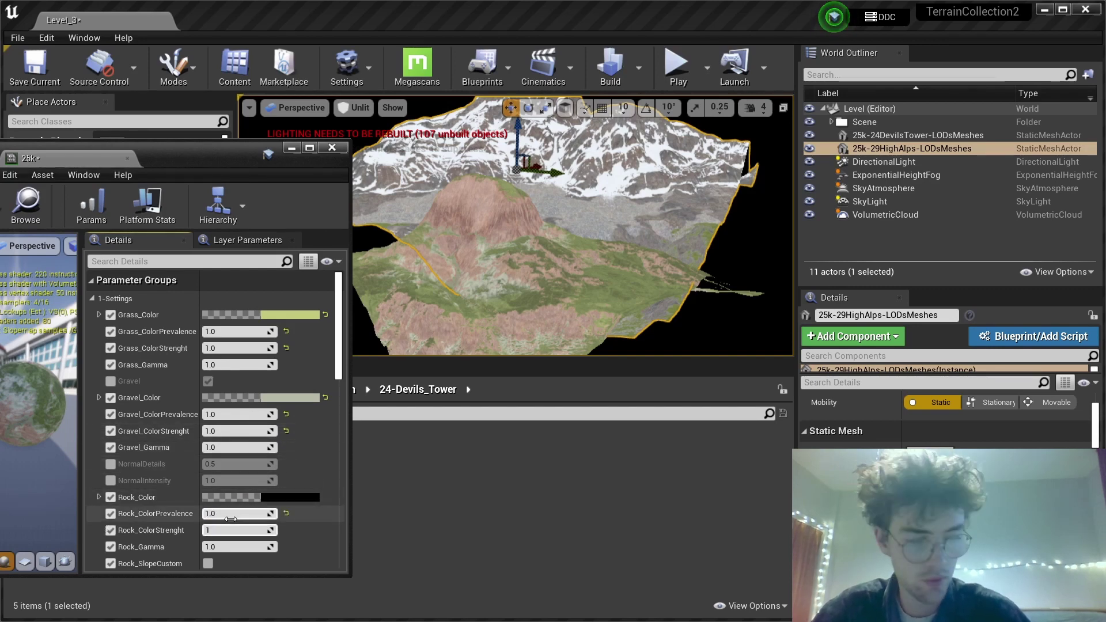
Step: Set Rock_ColorPrevalence and Rock_ColorStrenght to 1.0 and sample Rock_Color from the High Alps rock, lightening the sampled brown-grey
key("Return")
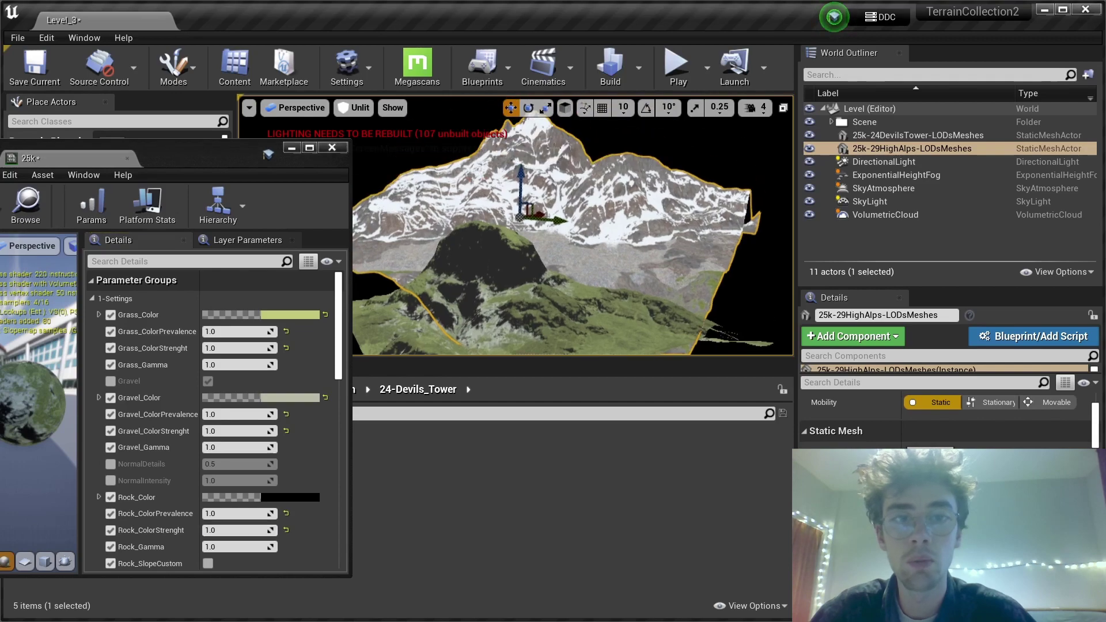
left_click(289, 498)
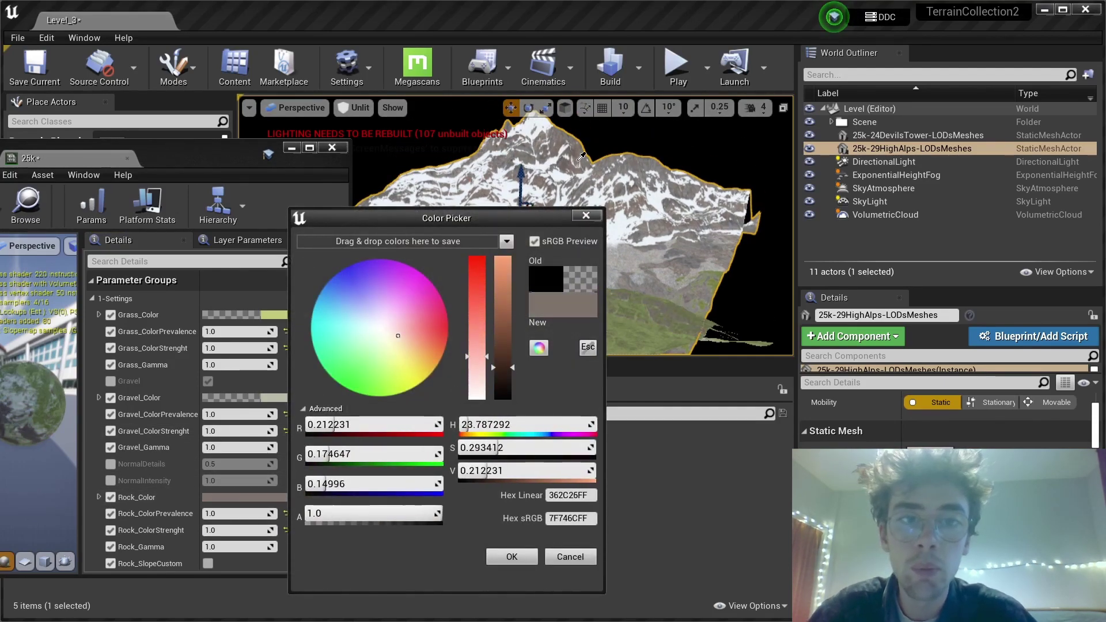
left_click(583, 151)
left_click_drag(482, 213, 200, 195)
left_click_drag(218, 357, 230, 319)
left_click(230, 538)
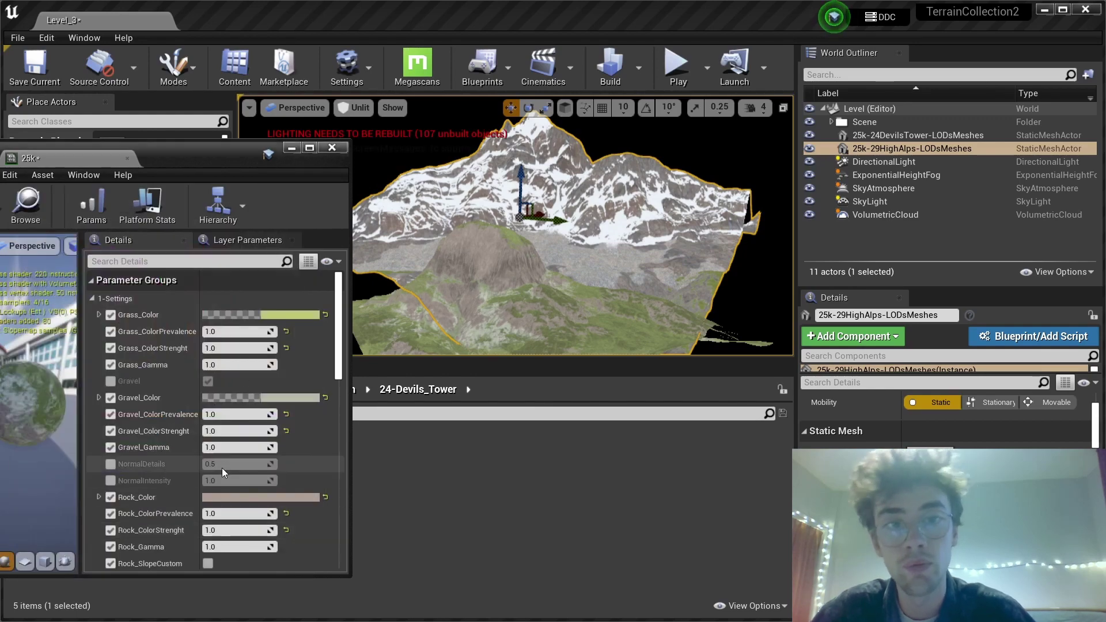
Step: Desaturate and darken Gravel_Color to a neutral grey, sRGB hex A3A6A000
left_click(274, 399)
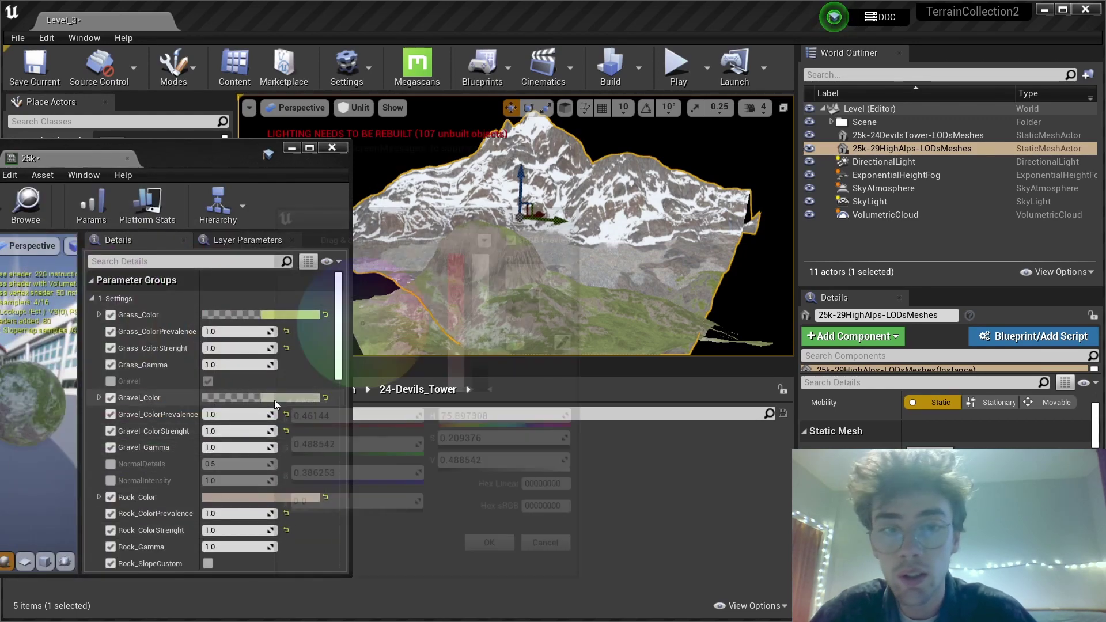
left_click_drag(419, 151, 240, 205)
left_click_drag(190, 334, 191, 319)
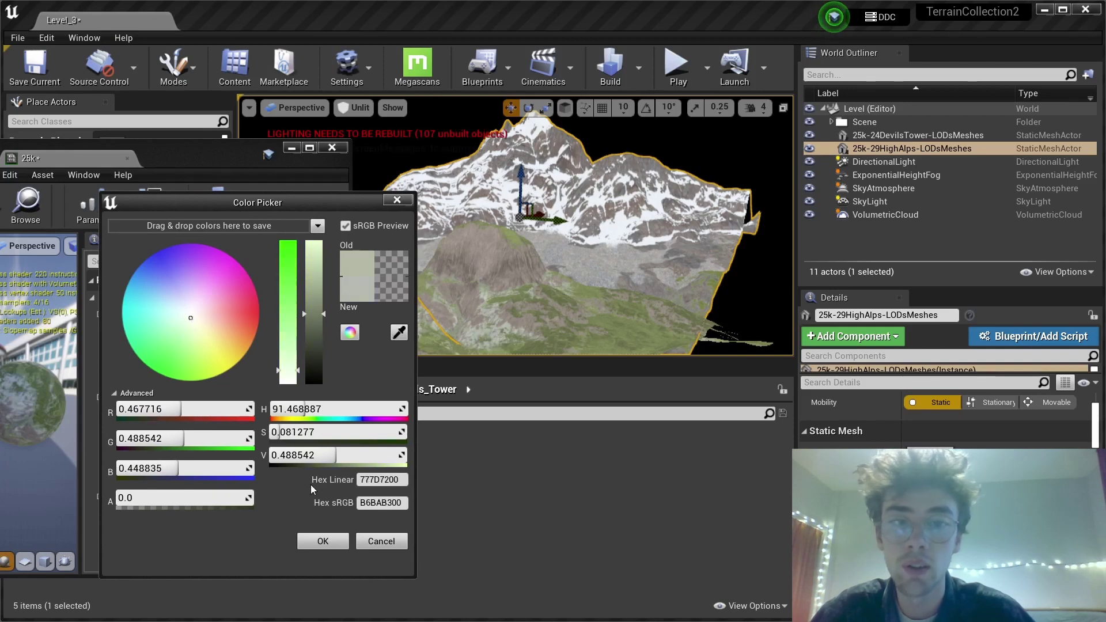
left_click_drag(319, 312, 320, 330)
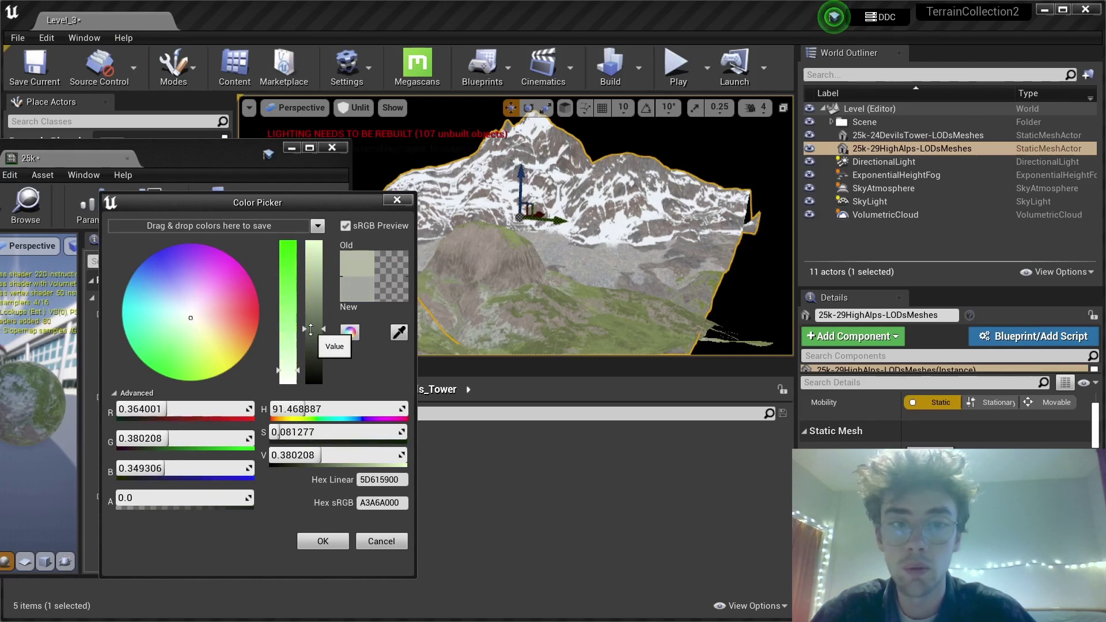
left_click(323, 541)
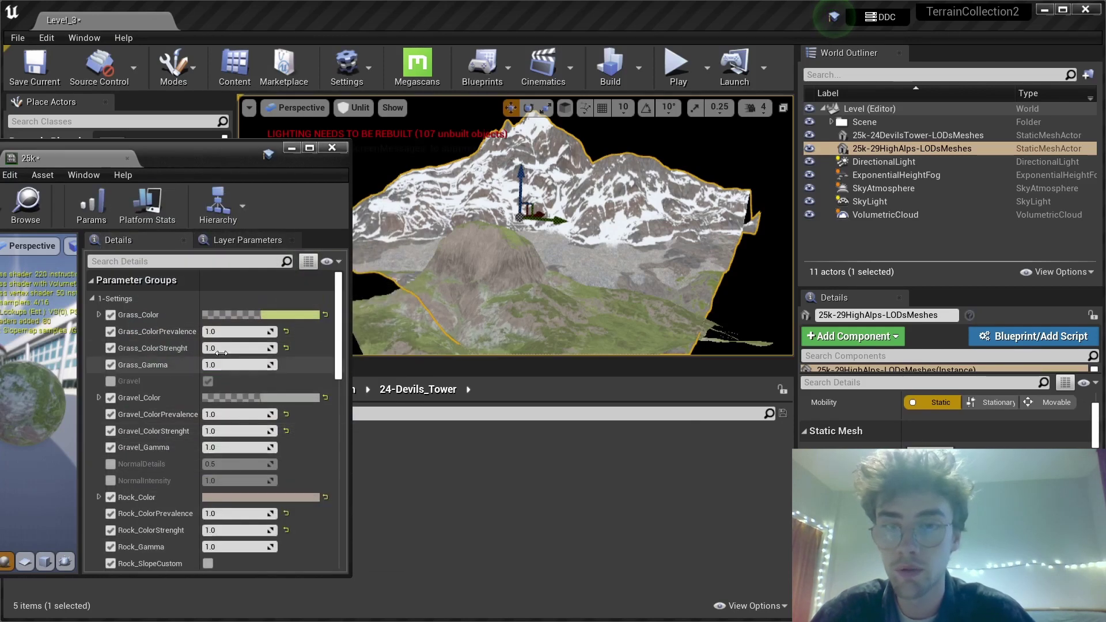
Step: Minimize the material instance editor, switch the viewport to Lit shading and check the recolored terrain from the meadow
left_click(293, 152)
right_click_drag(387, 183, 383, 196)
left_click(354, 107)
left_click(363, 140)
right_click_drag(469, 229, 473, 275)
key("s")
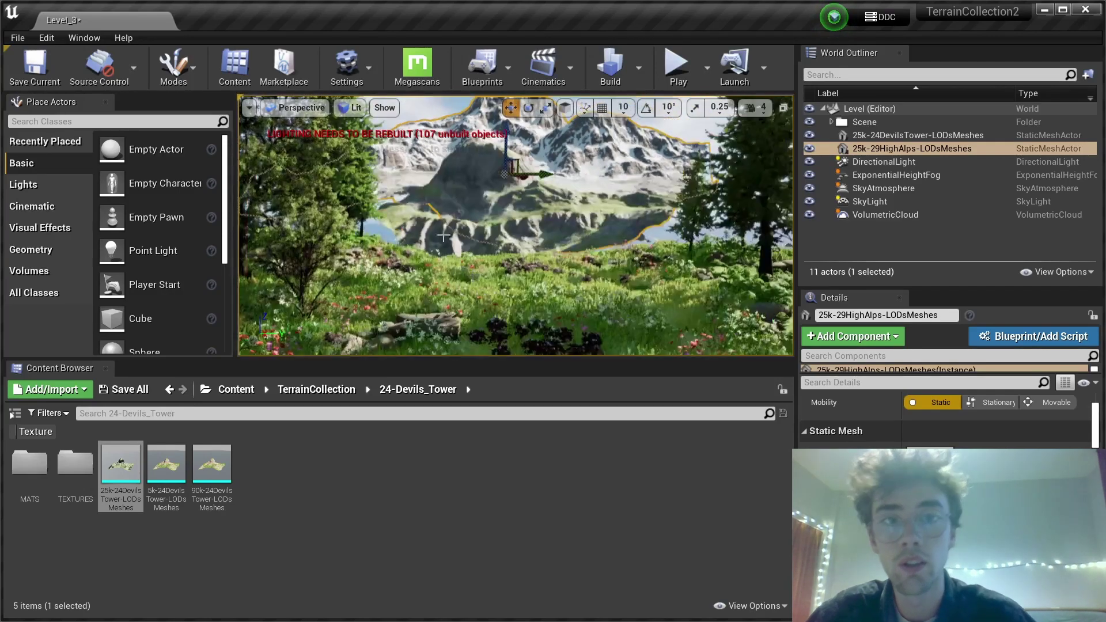
Step: Select the 25k Devils Tower terrain and enter Mesh Paint mode with the vertex color Paint tool
left_click(509, 210)
key("f")
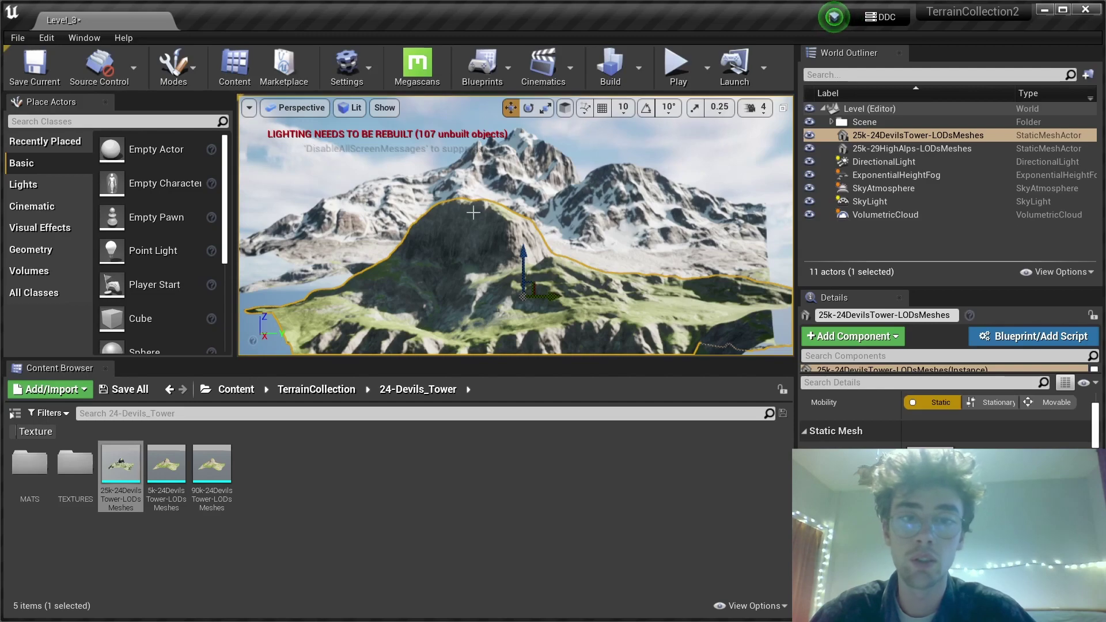
right_click_drag(417, 268, 456, 236)
left_click_drag(455, 236, 421, 208, "alt")
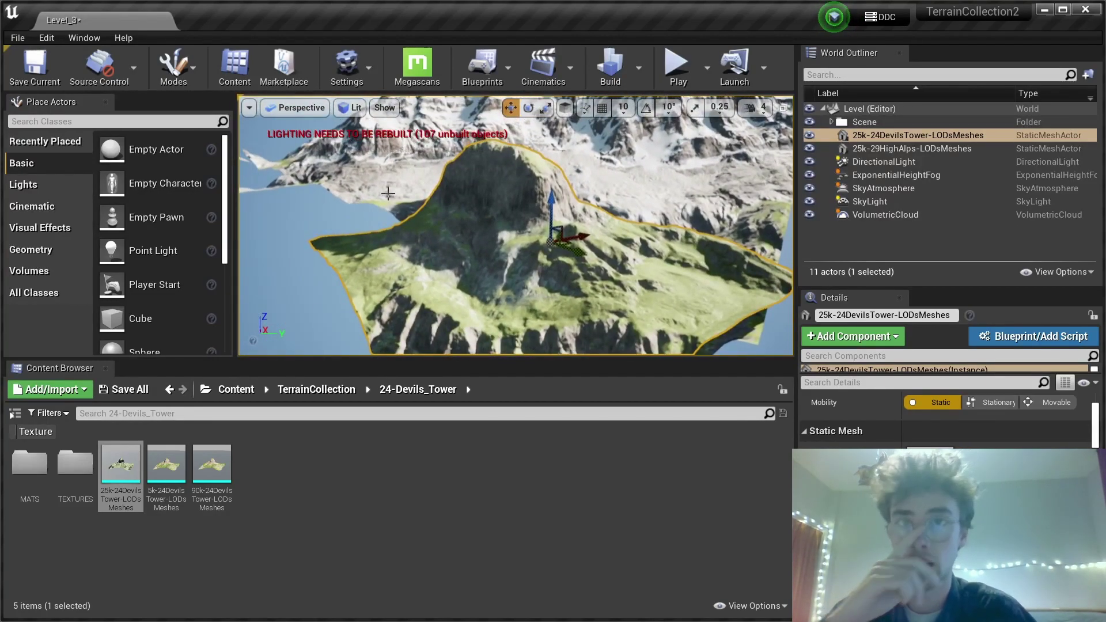
left_click(174, 68)
left_click(212, 178)
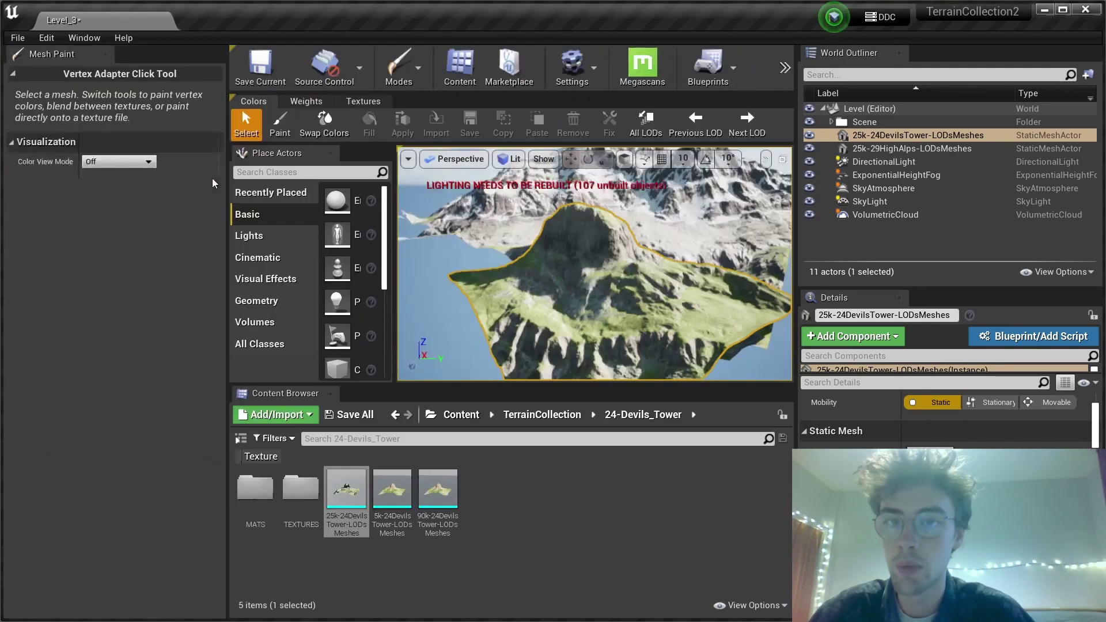
left_click(282, 122)
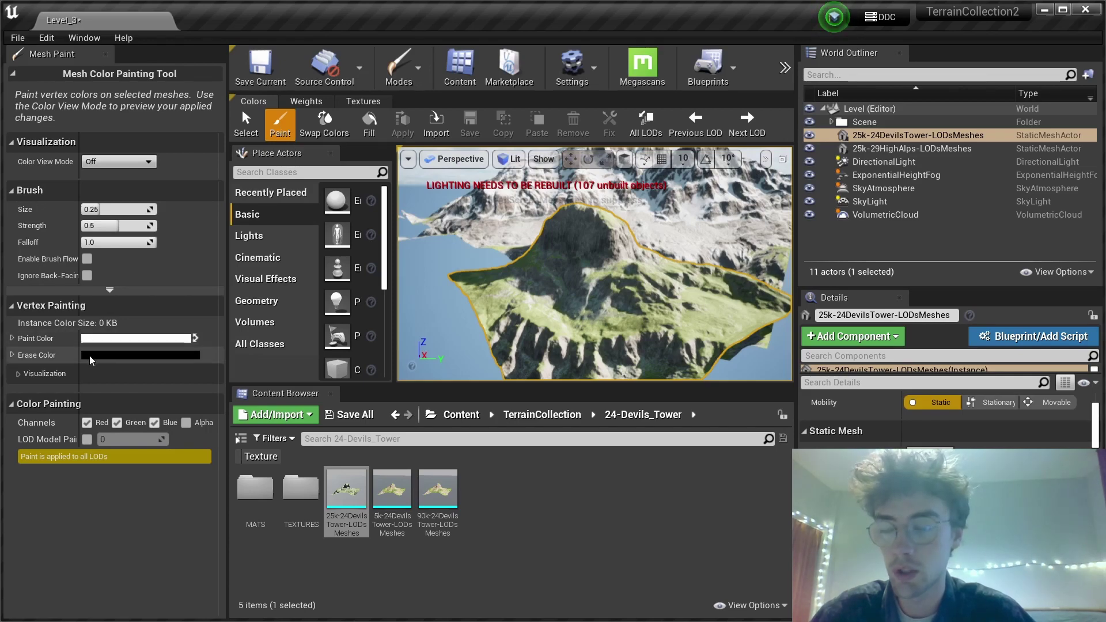
Step: Paint white vertex color over the Devils Tower peak to remove the tower from the terrain
mouse_move(506, 276)
right_mouse_down()
mouse_move(506, 190)
mouse_move(492, 312)
mouse_move(486, 303)
right_mouse_up()
key("w")
key("s")
left_click_drag(613, 251, 605, 232)
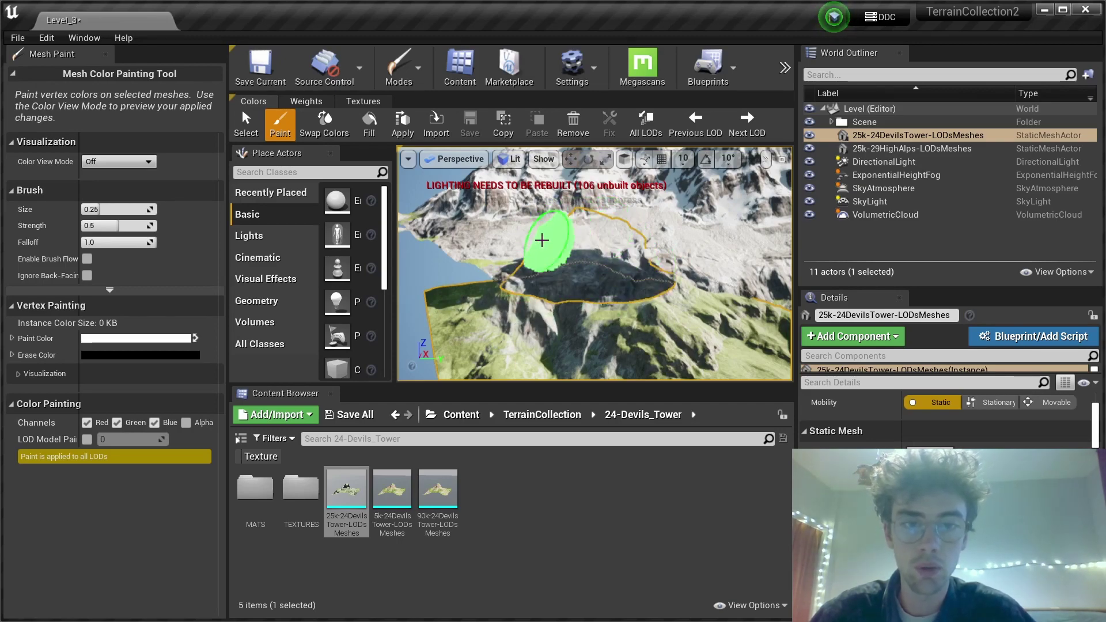
left_click(540, 240)
key("w")
mouse_move(540, 241)
right_mouse_down()
mouse_move(600, 230)
mouse_move(553, 291)
mouse_move(563, 247)
mouse_move(621, 249)
mouse_move(563, 238)
mouse_move(592, 284)
right_mouse_up()
key("w")
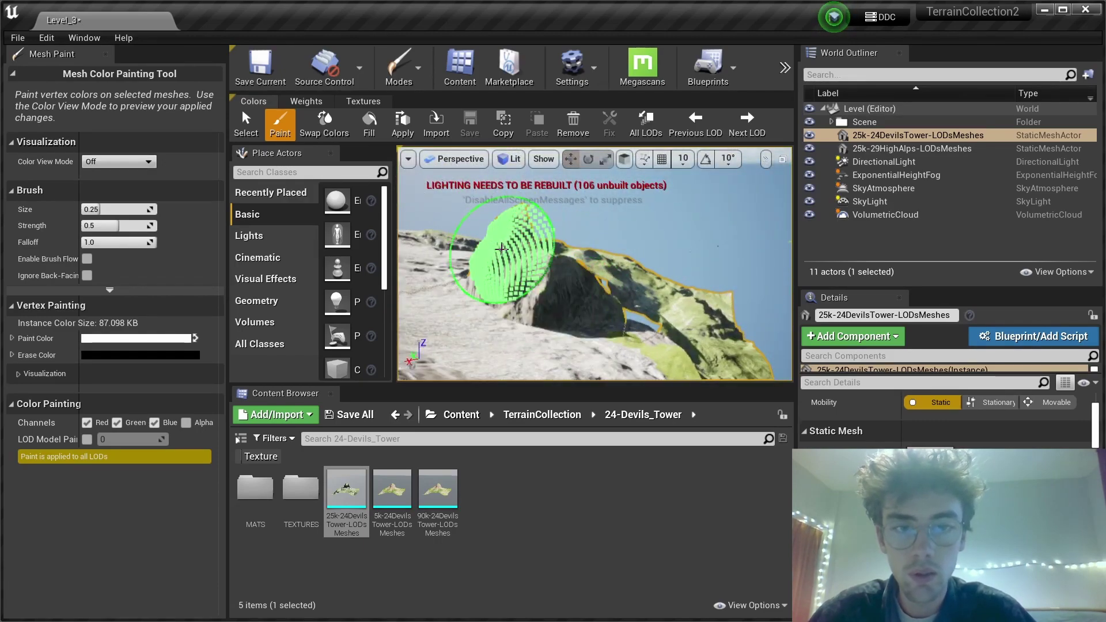
Step: Examine the painted Devils Tower terrain up close from several sides and from the saved meadow camera view
key("w")
mouse_move(501, 248)
right_mouse_down()
mouse_move(578, 296)
mouse_move(684, 267)
mouse_move(645, 285)
right_mouse_up()
mouse_move(528, 211)
right_mouse_down()
mouse_move(674, 305)
mouse_move(493, 291)
right_mouse_up()
mouse_move(491, 237)
right_mouse_down()
mouse_move(494, 260)
mouse_move(741, 235)
mouse_move(580, 267)
right_mouse_up()
mouse_move(696, 263)
right_mouse_down()
mouse_move(649, 277)
mouse_move(556, 259)
mouse_move(644, 310)
right_mouse_up()
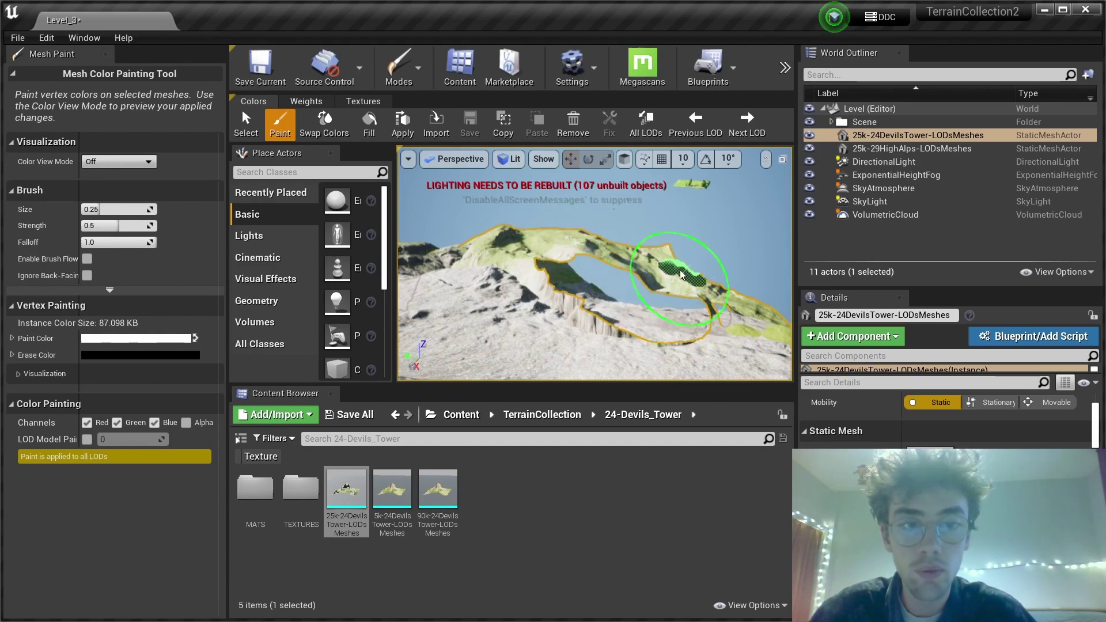
right_click_drag(678, 276, 600, 231)
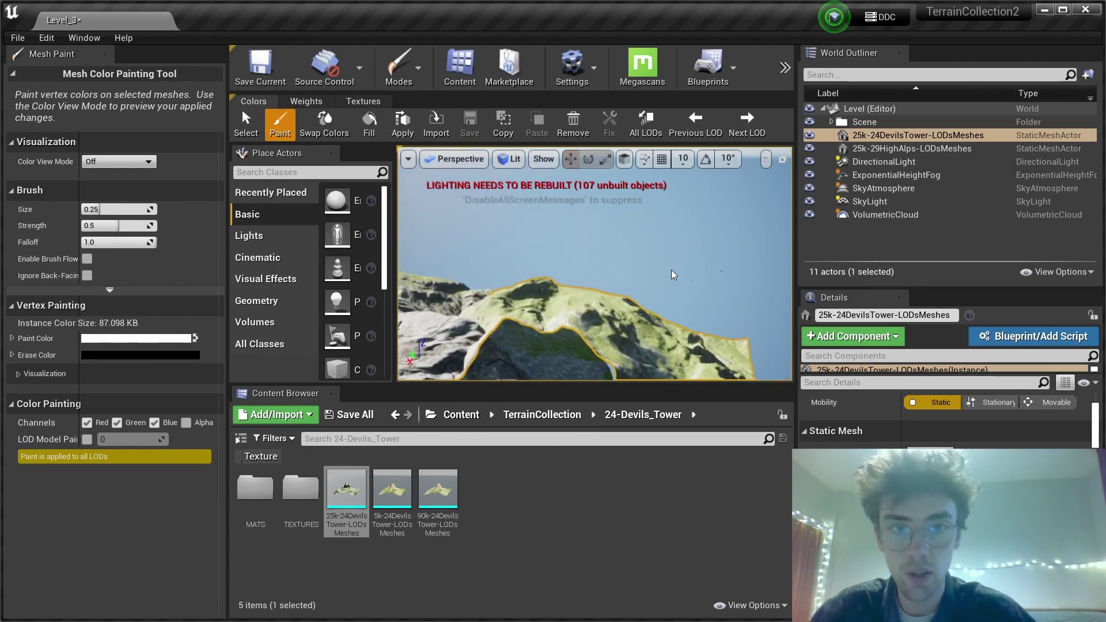
key("1")
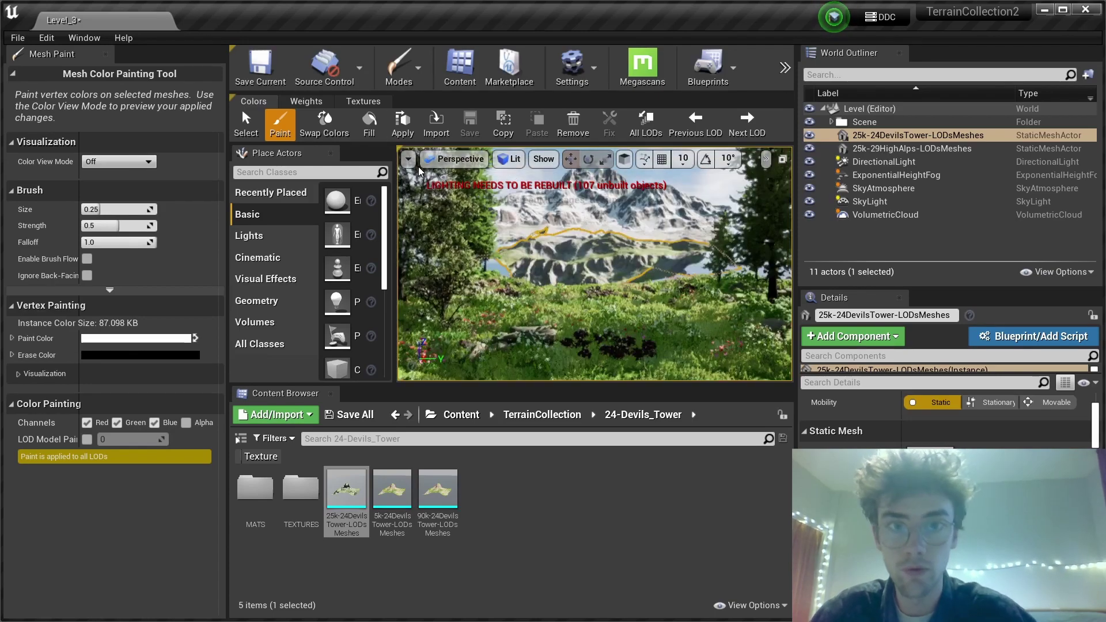
key("w")
right_click_drag(538, 231, 538, 152)
key("w")
mouse_move(545, 356)
right_mouse_down()
mouse_move(602, 340)
mouse_move(570, 271)
right_mouse_up()
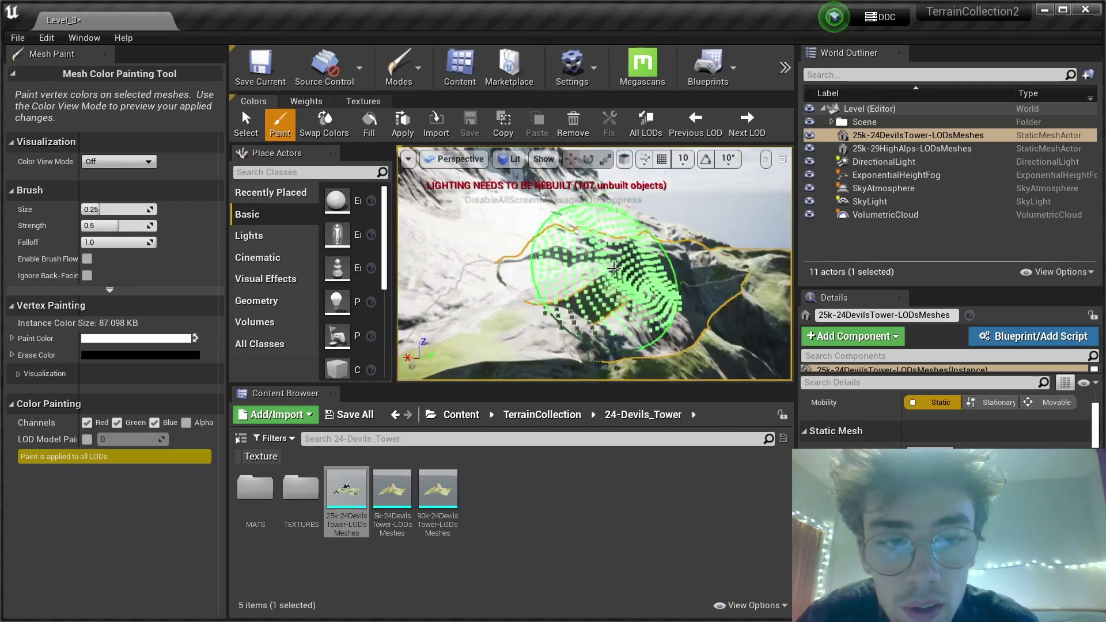
key("s")
mouse_move(645, 246)
right_mouse_down()
mouse_move(743, 282)
mouse_move(594, 249)
mouse_move(545, 270)
mouse_move(610, 249)
right_mouse_up()
key("1")
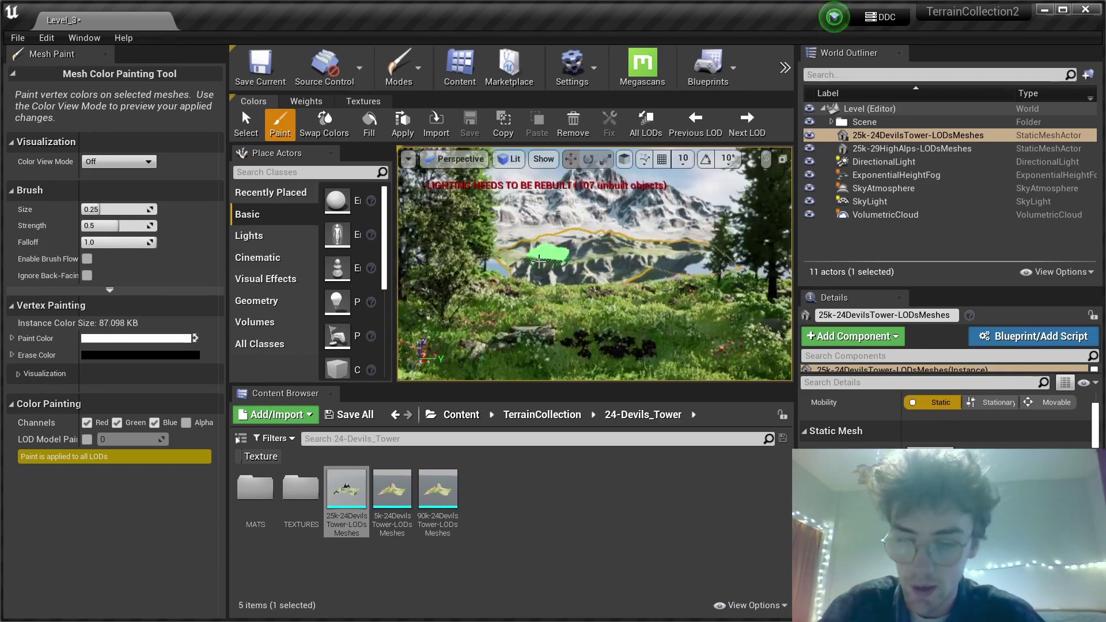
Step: Return to Select mode with a full-screen viewport and place a rotated duplicate of the Devils Tower terrain in the valley
key("shift+1")
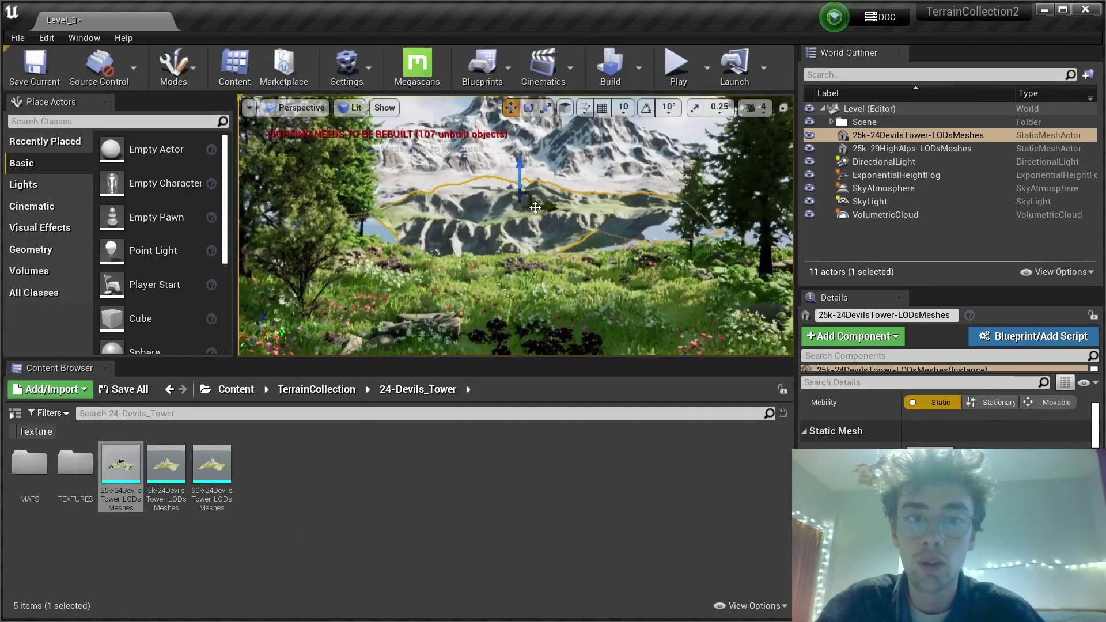
key("F11")
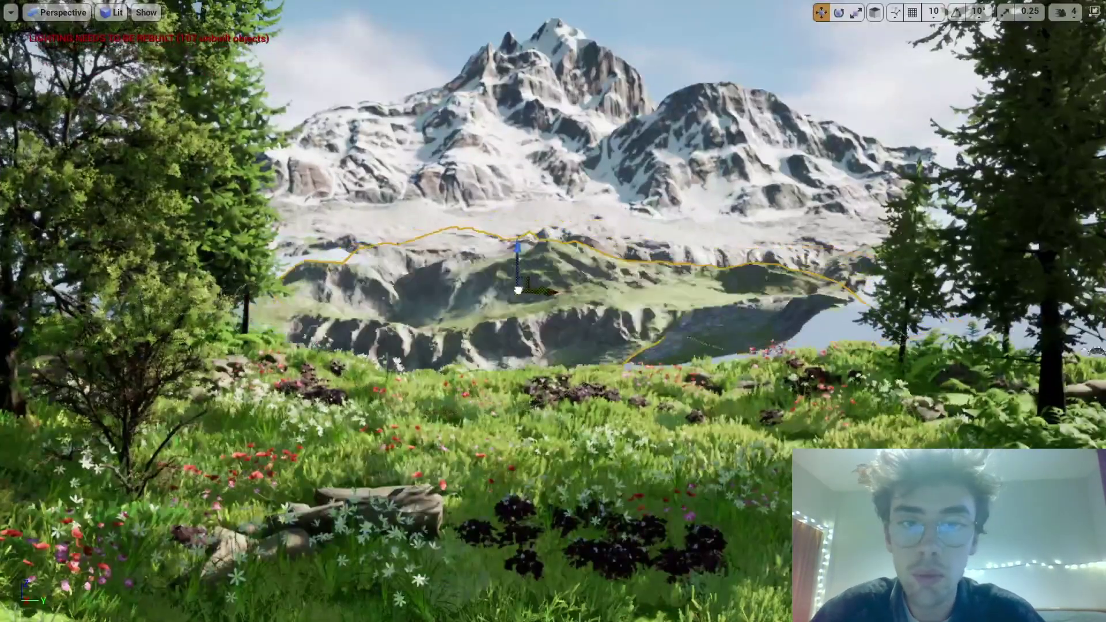
left_click_drag(558, 258, 625, 294)
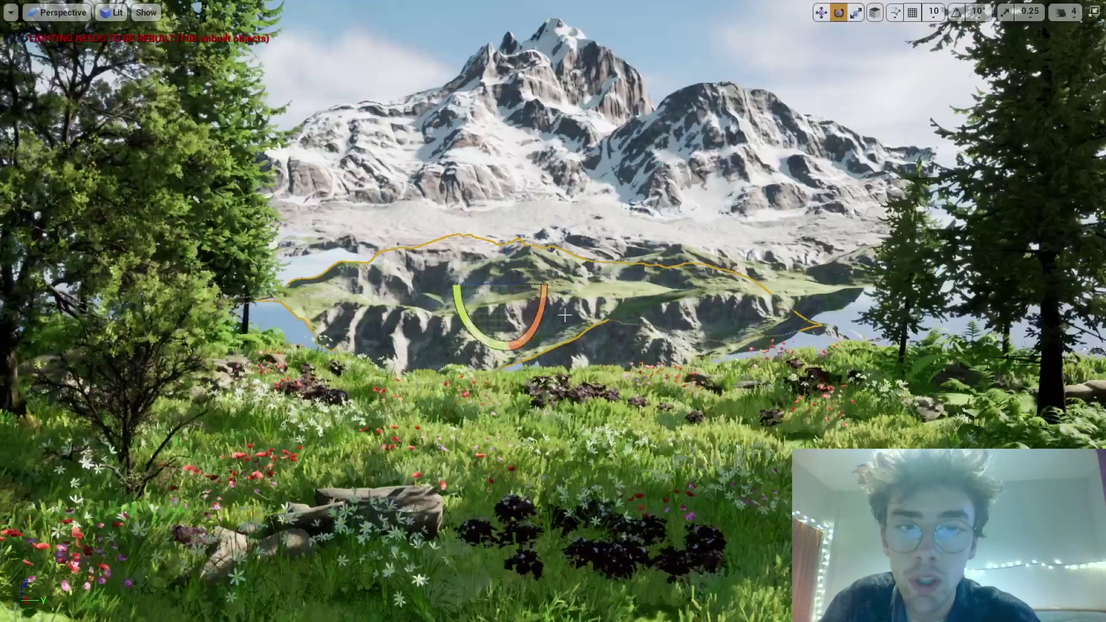
Step: Rescale and rotate the duplicated Devils Tower terrain to vary its shape below the High Alps mountain
key("w")
right_click_drag(561, 312, 668, 363)
right_click_drag(509, 307, 481, 292)
key("w")
key("s")
key("s")
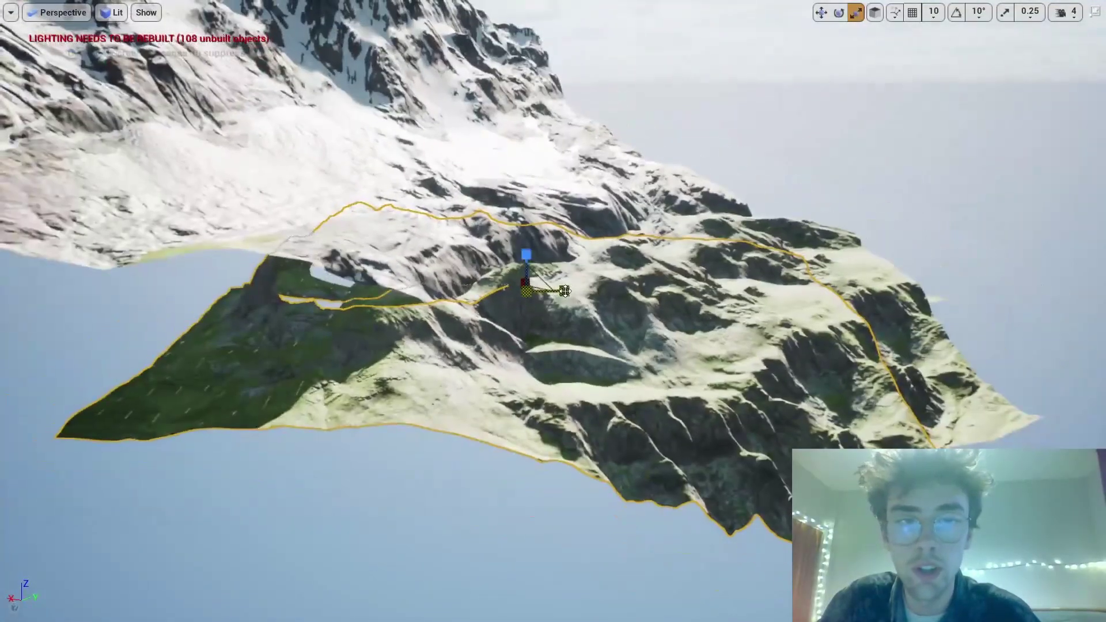
left_click_drag(564, 291, 545, 309)
right_click_drag(544, 309, 579, 328)
right_click_drag(449, 302, 438, 297)
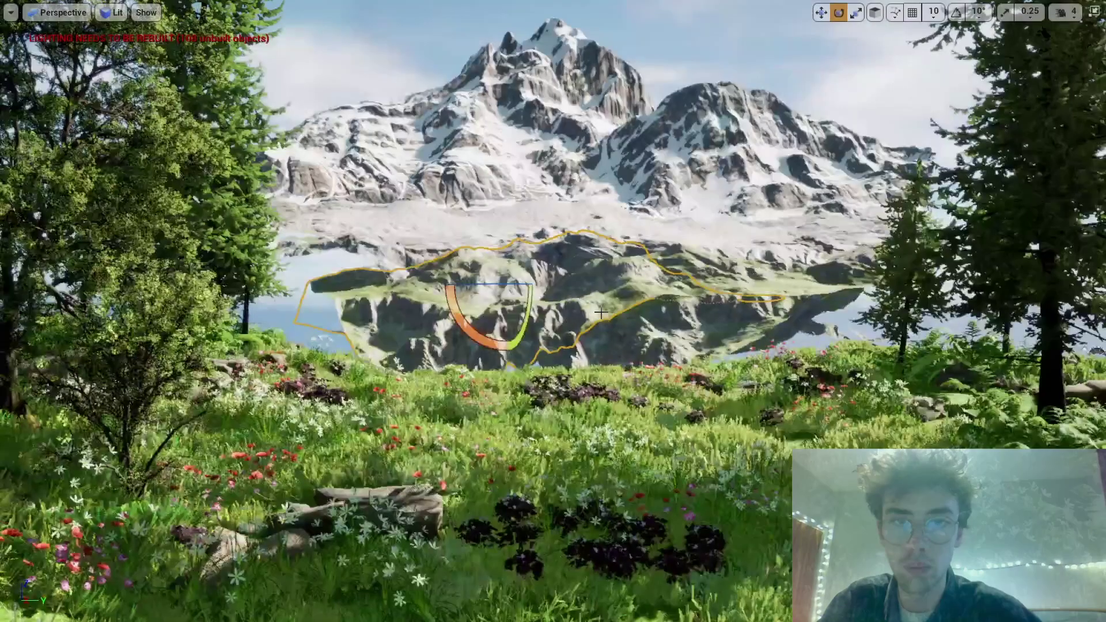
Step: Reposition the duplicated terrain toward the left side of the valley and lower the High Alps mesh slightly
key("w")
left_click_drag(513, 291, 436, 273)
key("e")
key("w")
left_click(536, 173)
left_click_drag(542, 199, 547, 207)
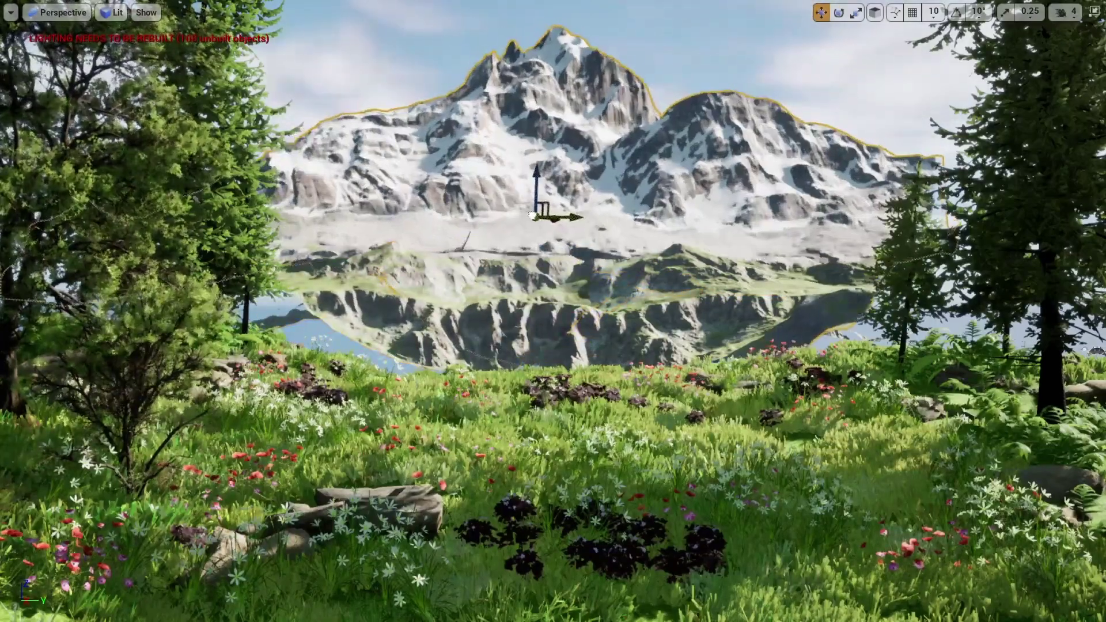
Step: Touch up the Devils Tower terrain with the vertex color paint brush, then return to Select mode at the full-screen meadow camera
key("f")
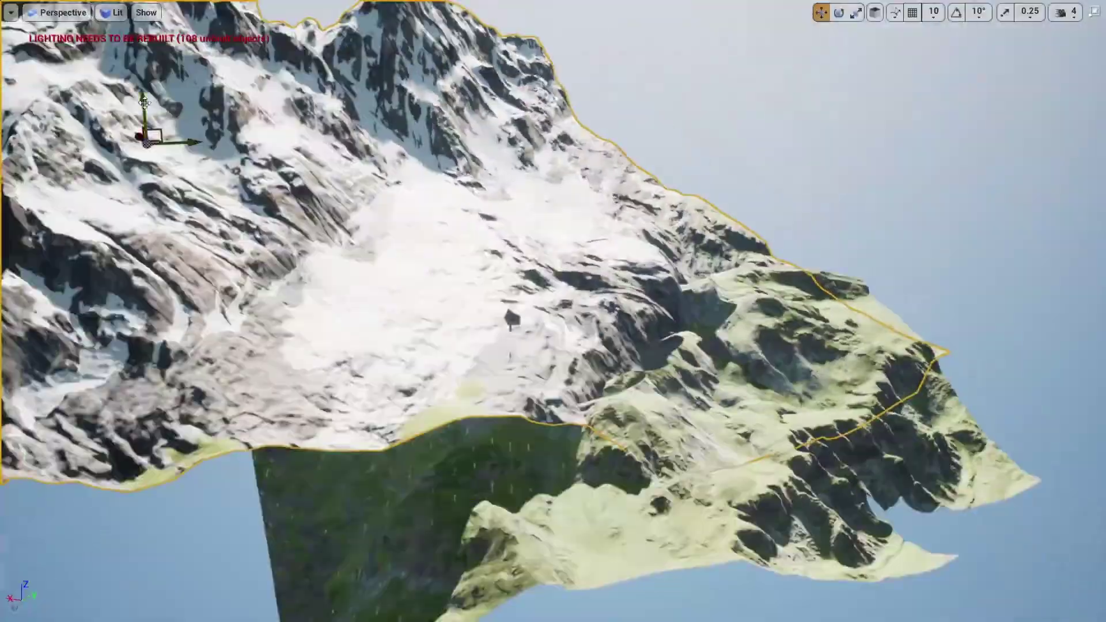
right_click_drag(144, 103, 369, 115)
left_click(469, 300)
key("F11")
left_click(173, 68)
left_click(193, 151)
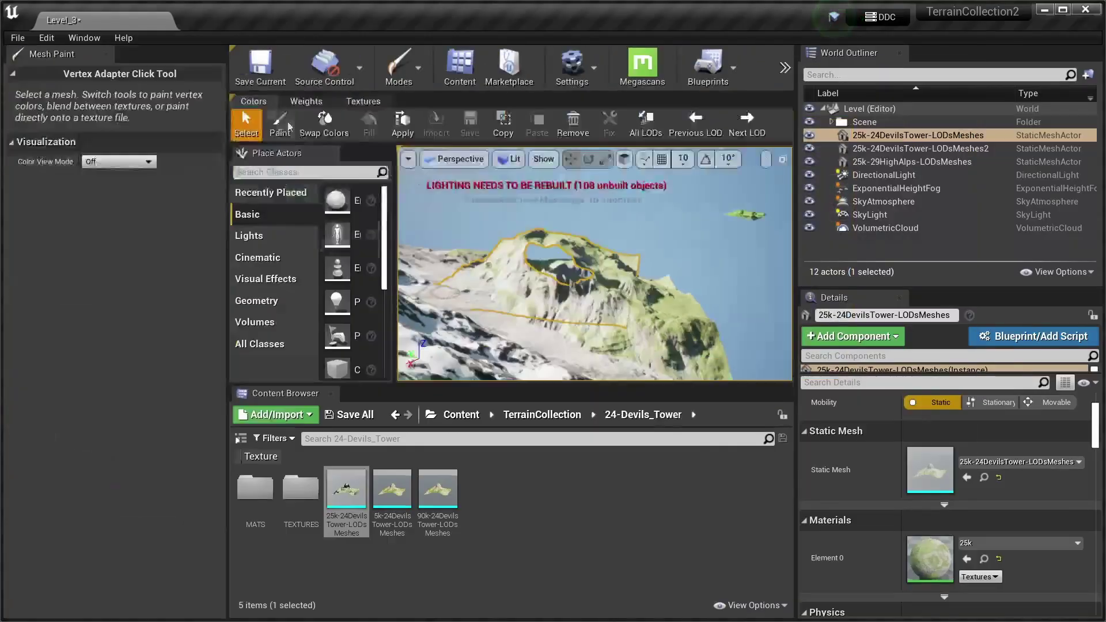
left_click(279, 124)
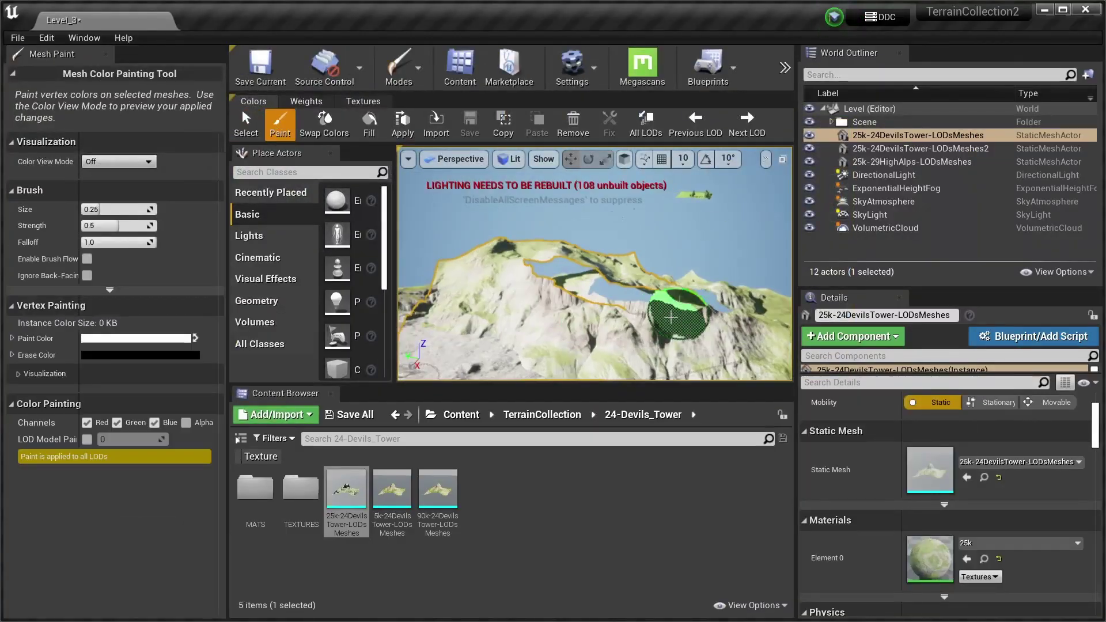
left_click(875, 151)
right_click_drag(560, 291, 527, 289)
key("1")
key("F11")
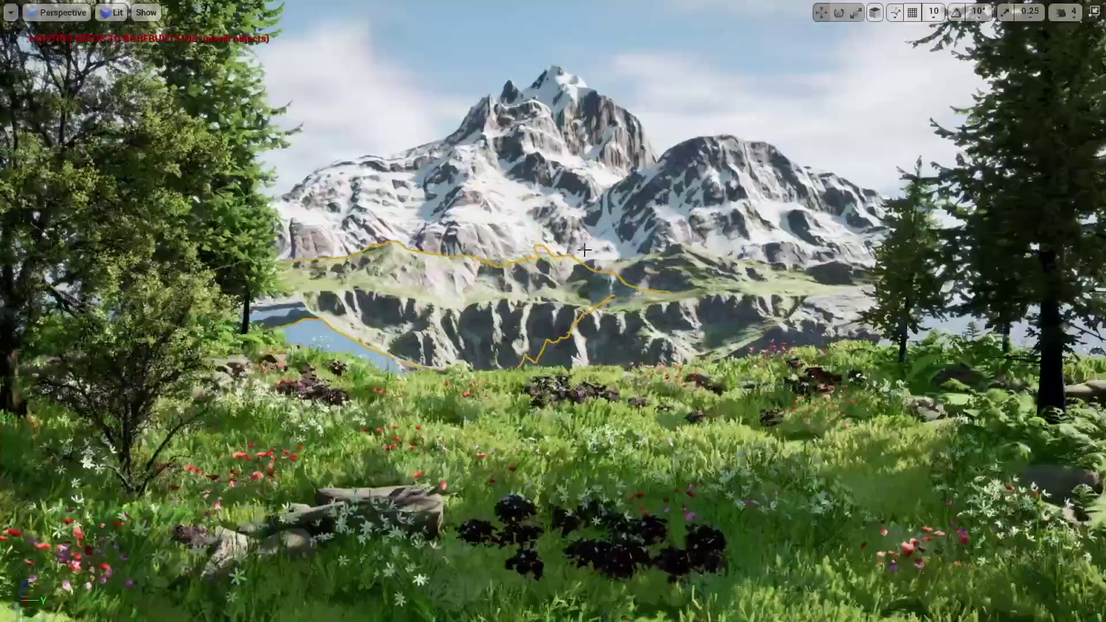
key("shift+1")
Step: Move the Devils Tower terrain piece toward the left edge of the valley and rotate it slightly to blend behind the trees
left_click(585, 250)
left_click(438, 279)
left_click_drag(420, 279, 227, 280)
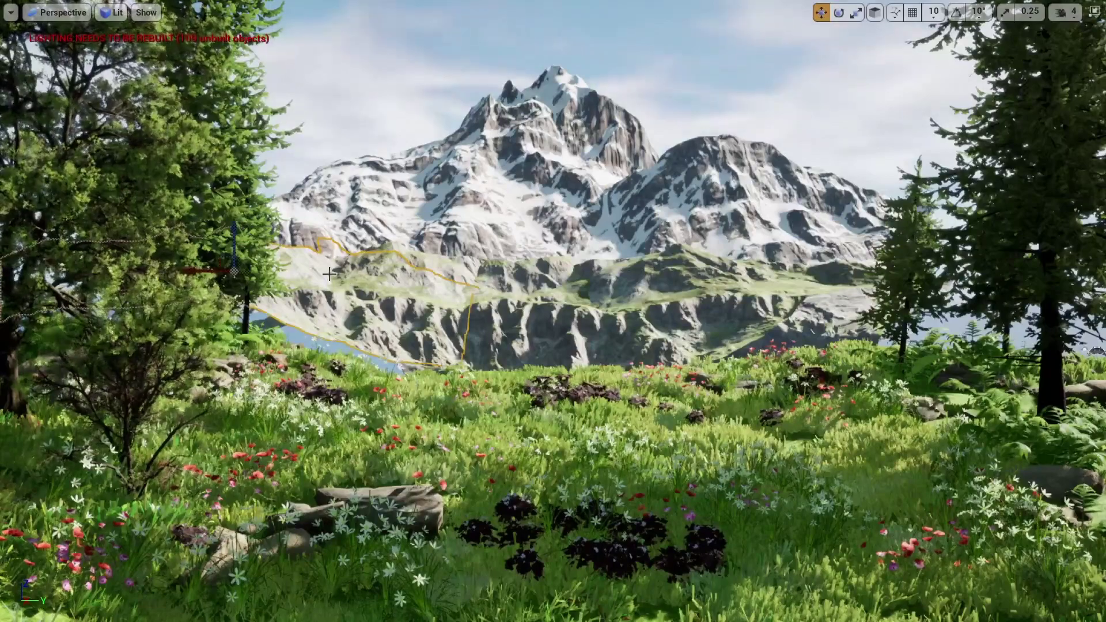
key("e")
left_click_drag(190, 229, 201, 219)
key("w")
left_click_drag(201, 274, 78, 309)
key("e")
key("w")
Step: Reposition the Devils Tower terrain across the center and right of the valley and rotate it below the High Alps
right_click_drag(544, 343, 544, 392)
left_click_drag(369, 219, 416, 149)
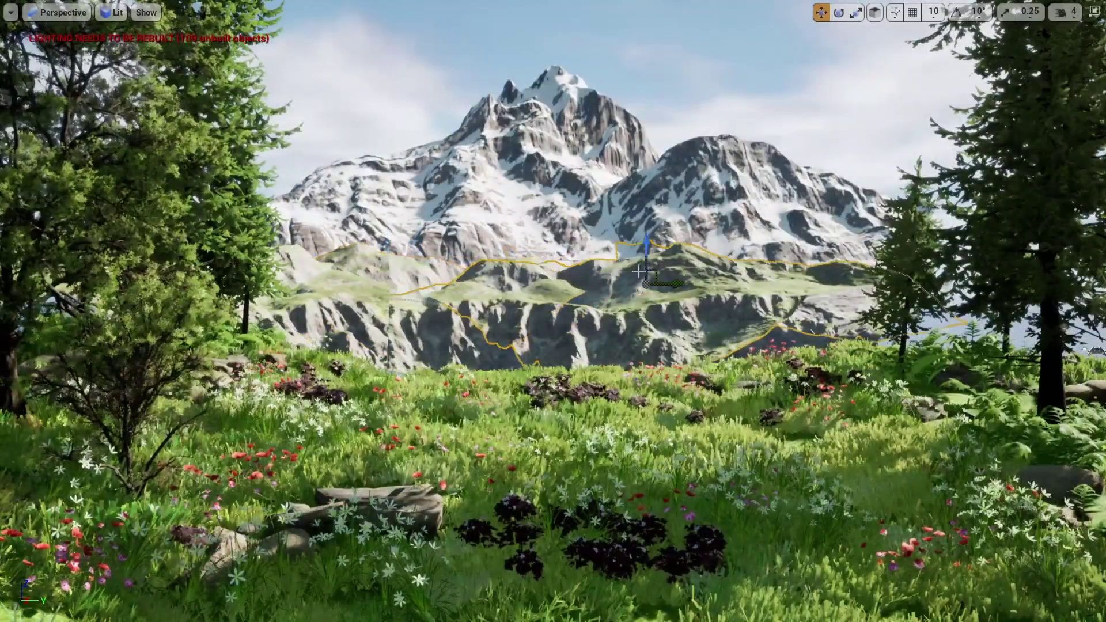
left_click_drag(397, 268, 582, 286)
left_click(323, 288)
key("e")
left_click_drag(136, 327, 113, 312)
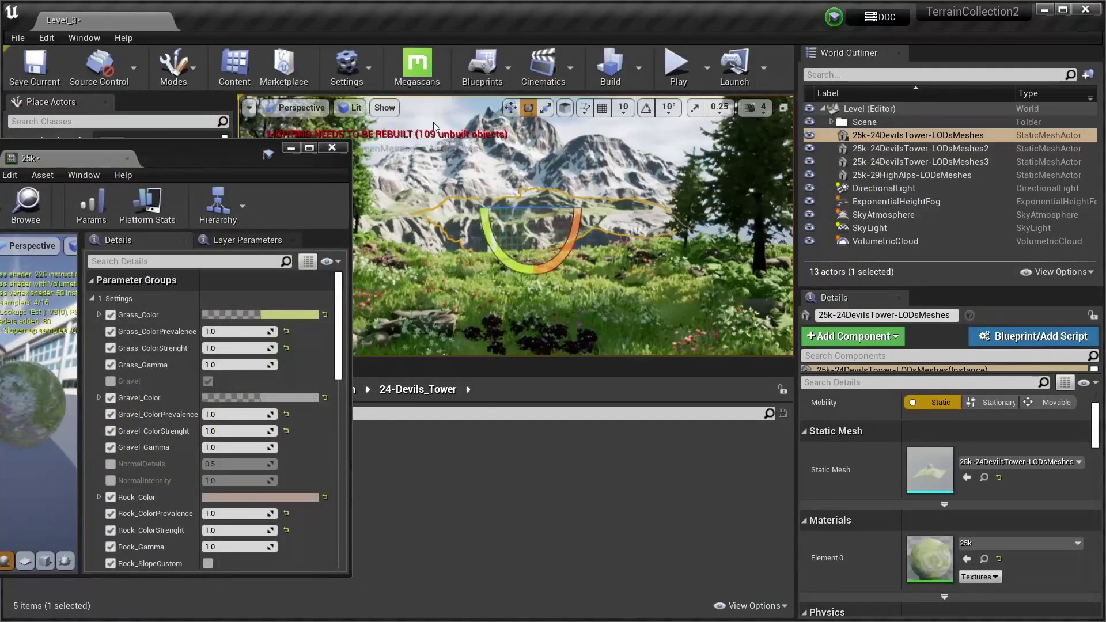
Step: Shift the Grass_Color of the Devils Tower material toward a greener hue and increase its saturation
left_click(271, 315)
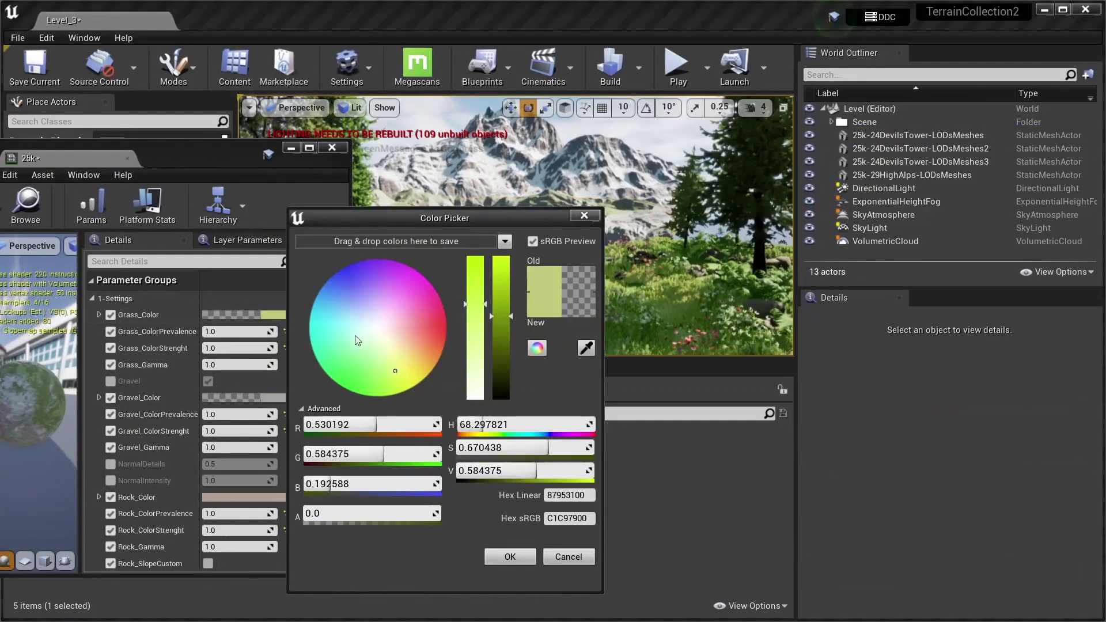
left_click_drag(404, 218, 196, 204)
left_click_drag(188, 357, 171, 364)
left_click_drag(268, 285, 271, 259)
left_click(303, 543)
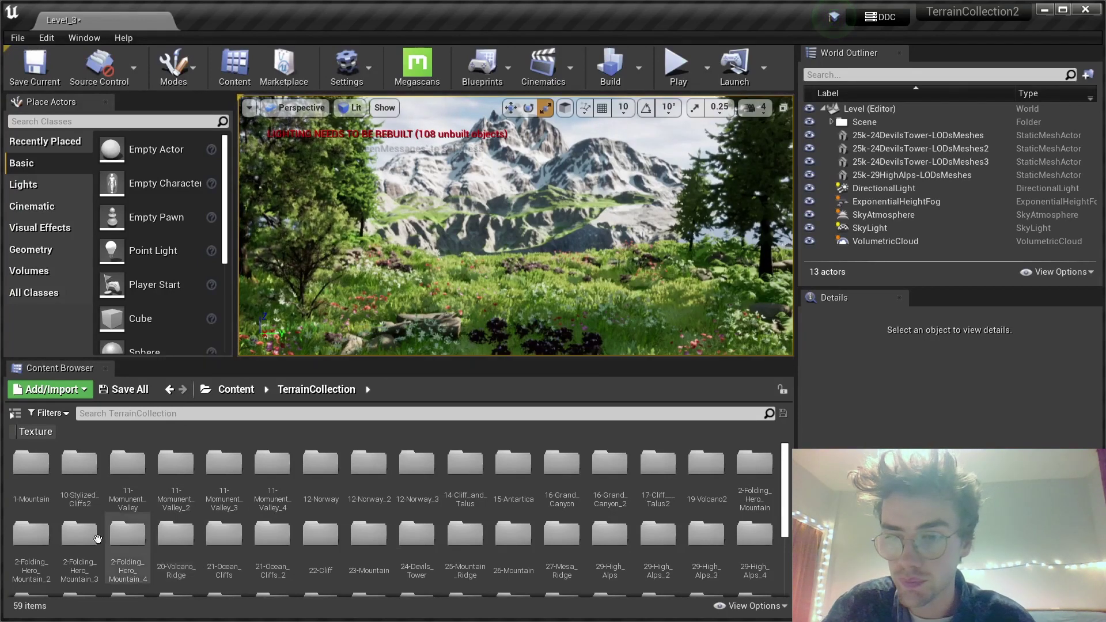
Step: Place the 25k mesh from the 2-Folding_Hero_Mountain folder in the level and frame it in the viewport
double_click(757, 481)
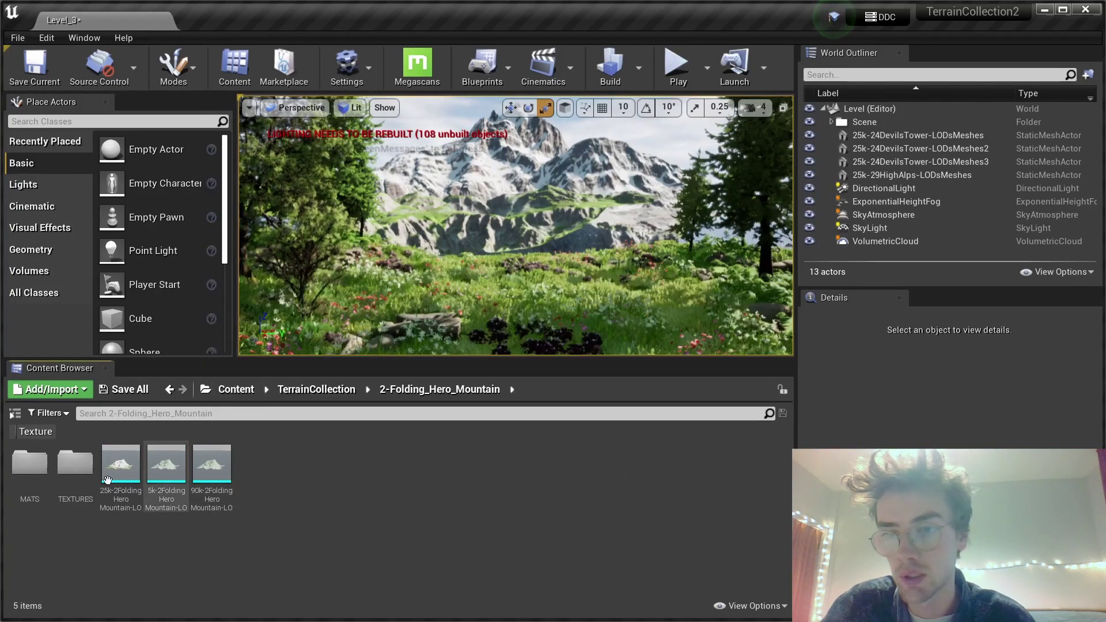
left_click_drag(81, 467, 594, 202)
left_click(122, 581)
key("f")
right_click_drag(594, 202, 594, 224)
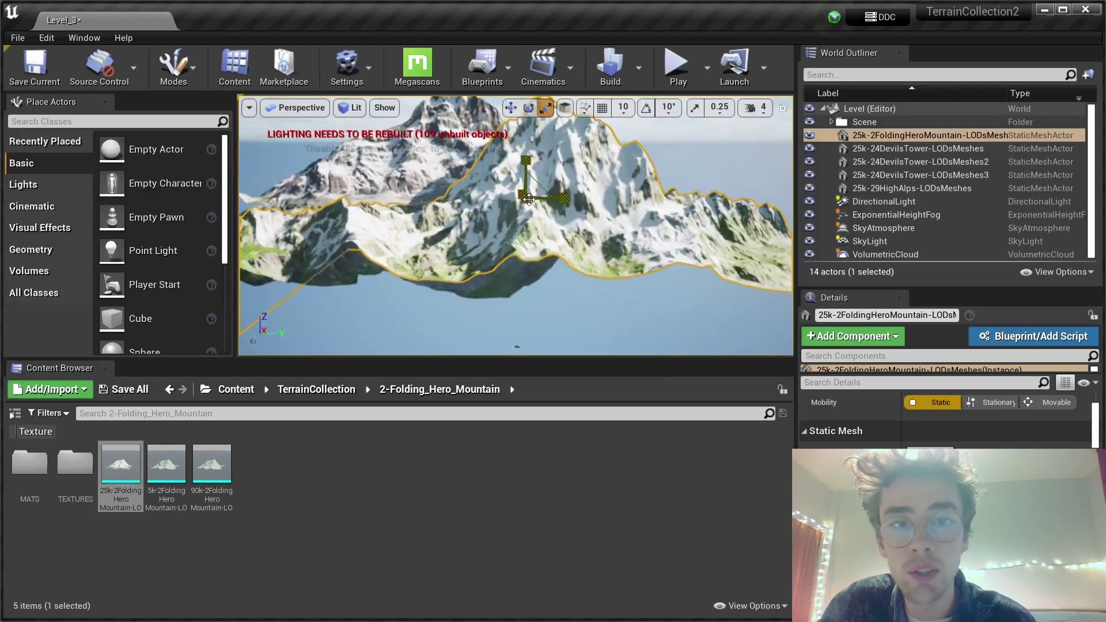
Step: Scale down the Folding Hero Mountain and move it to the right side of the valley
left_click_drag(529, 200, 539, 199)
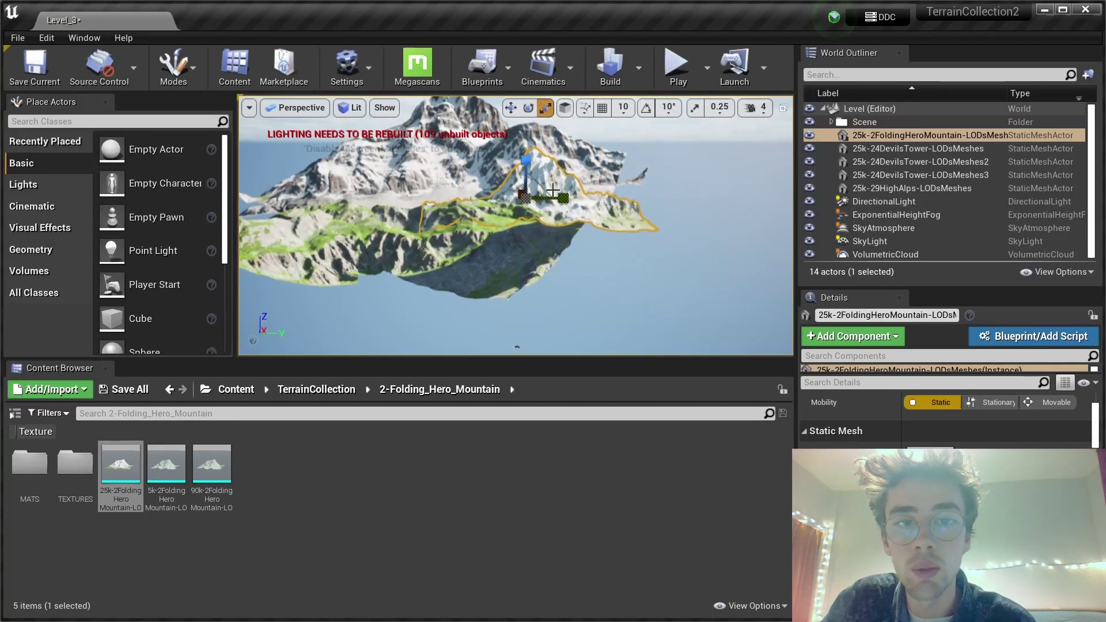
right_click_drag(558, 196, 611, 181)
left_click_drag(597, 195, 591, 197)
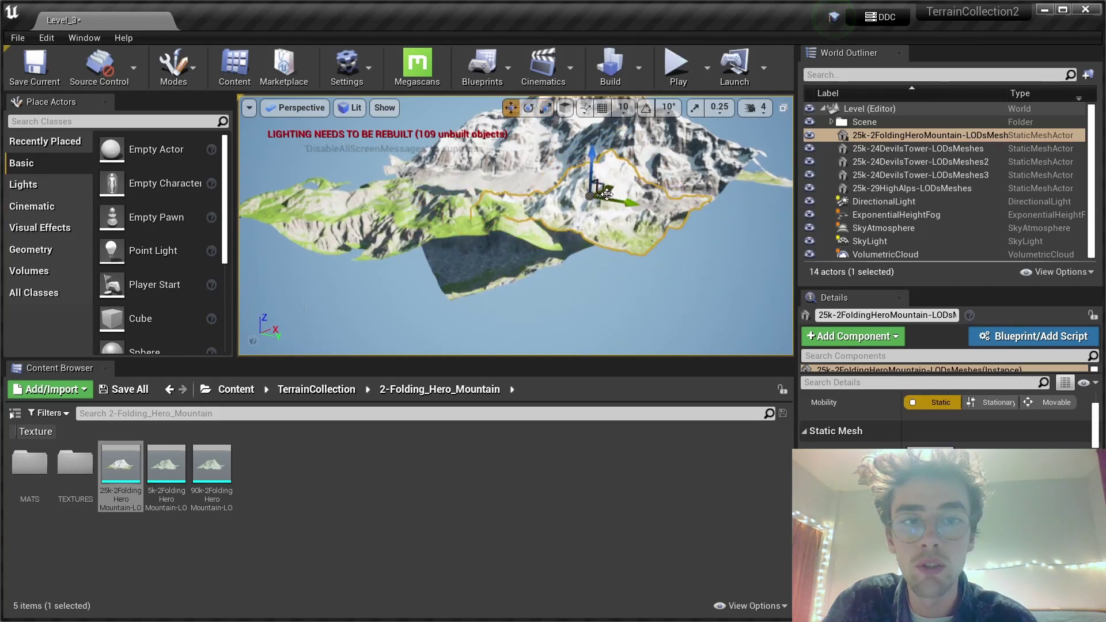
key("f")
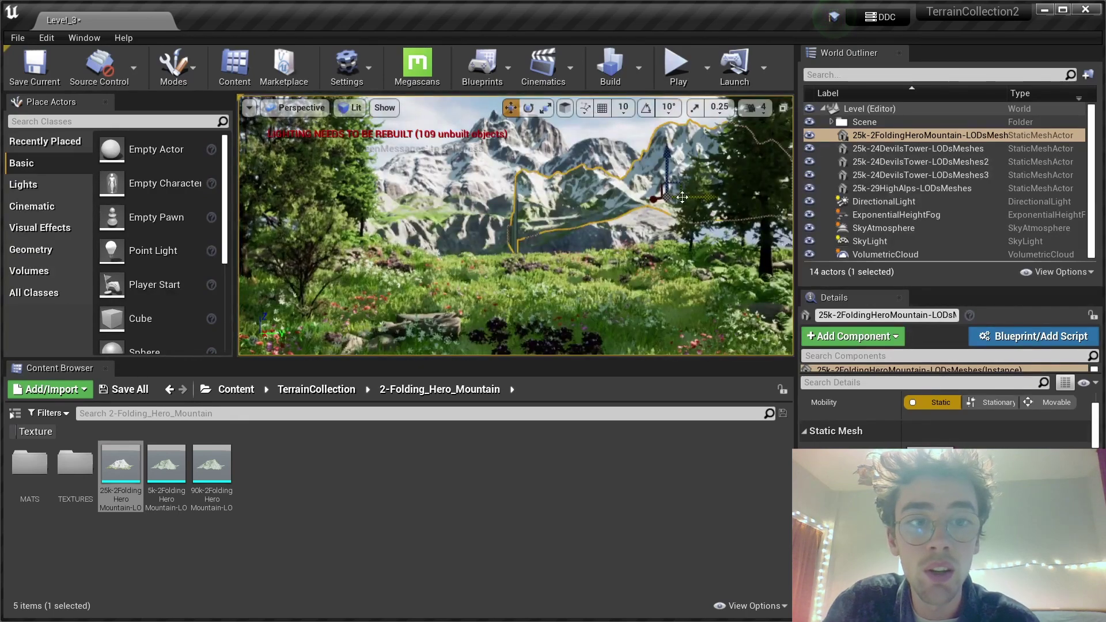
left_click_drag(683, 198, 730, 231)
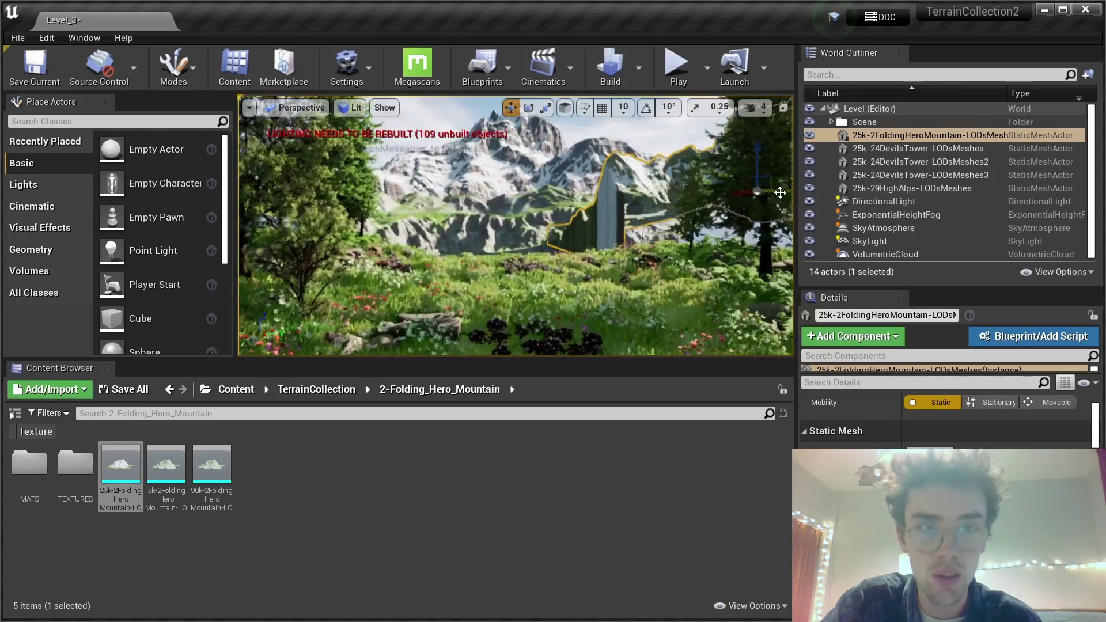
Step: Rotate the Folding Hero Mountain in the full-screen view so its snowy slope faces the meadow, positioning it behind the right-hand trees
key("F11")
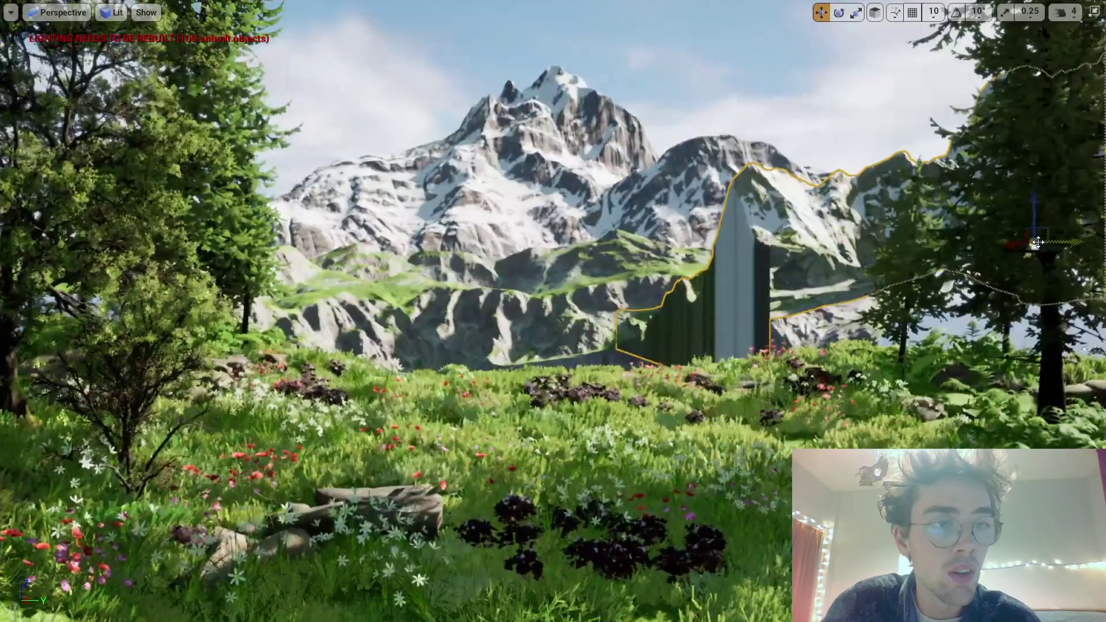
left_click_drag(1035, 242, 923, 306)
key("e")
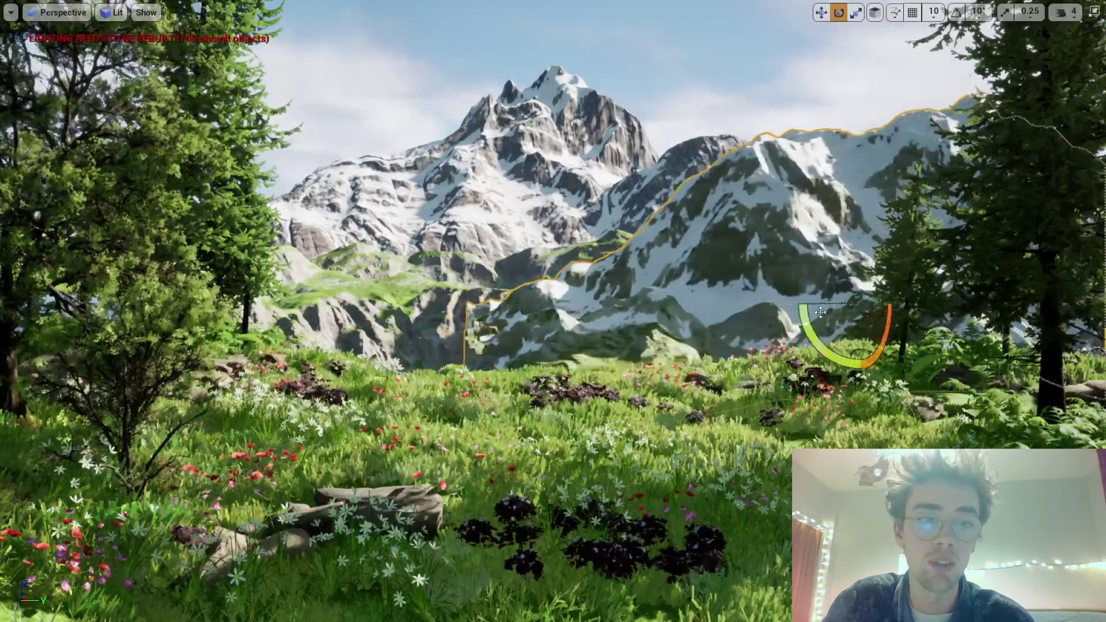
left_click_drag(814, 339, 961, 275)
left_click(960, 275)
left_click(853, 199)
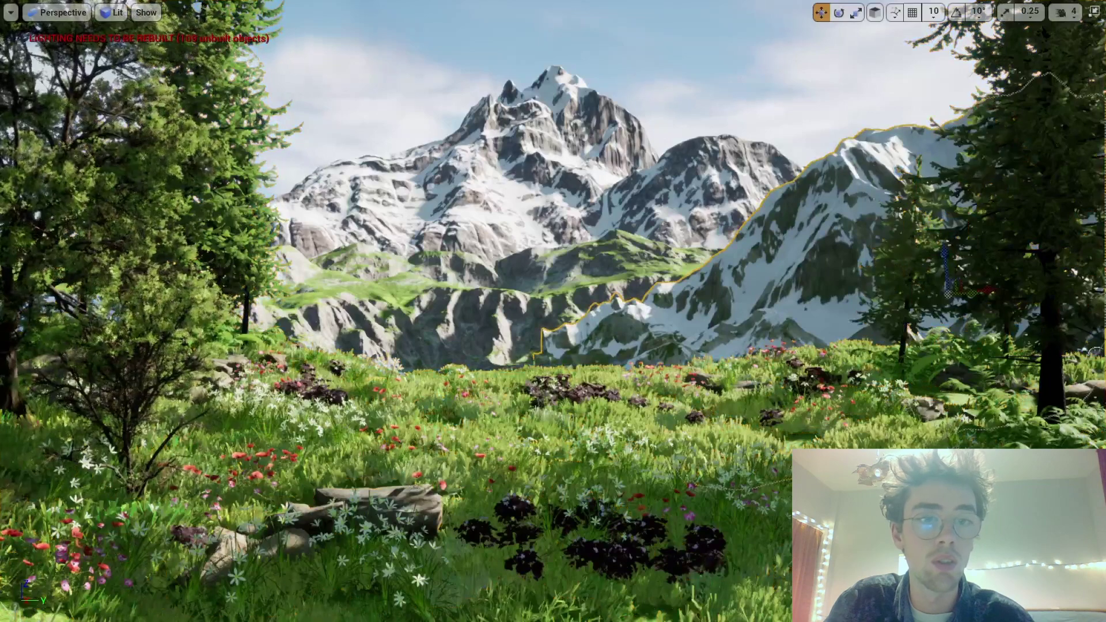
Step: Lower the Folding Hero Mountain, rotate it slightly, and shift it left so its slope descends into the valley
left_click_drag(951, 258, 966, 264)
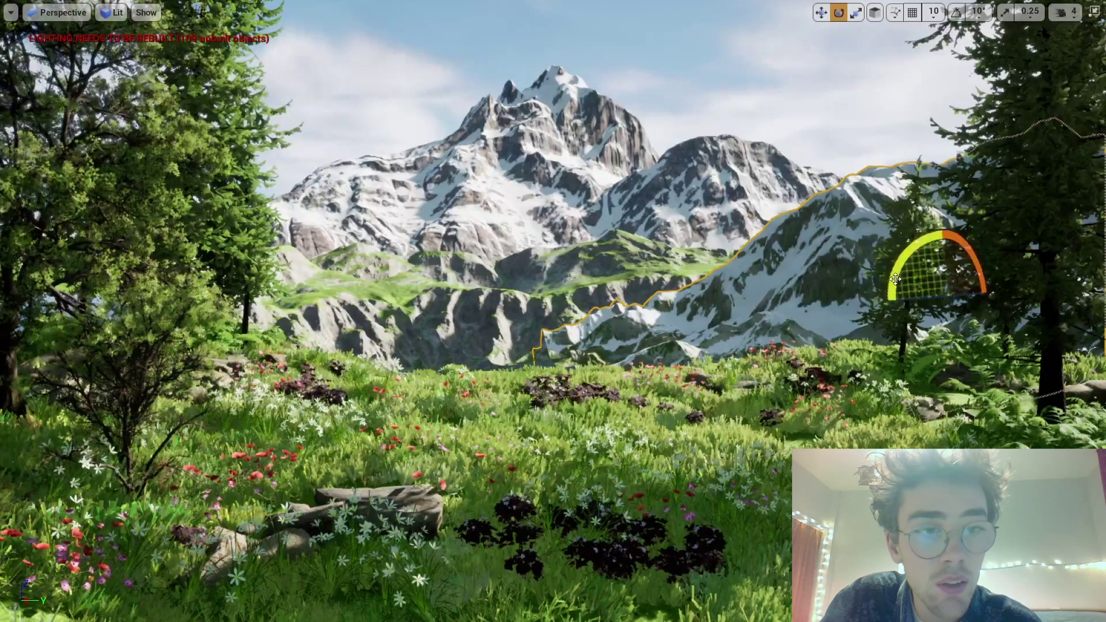
left_click_drag(894, 282, 894, 271)
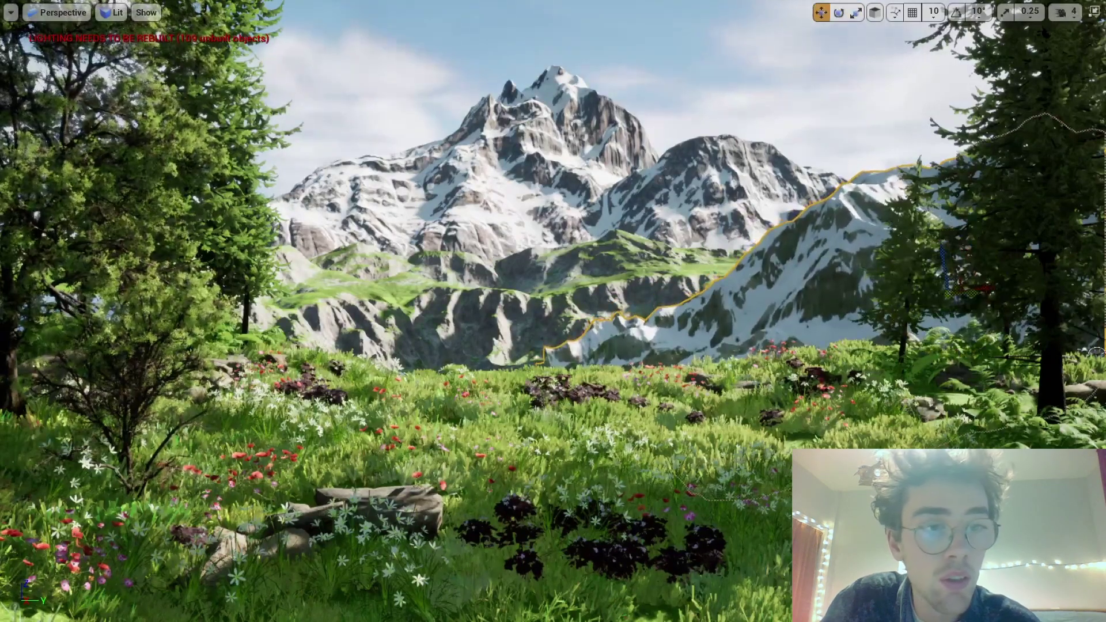
left_click_drag(947, 295, 886, 301)
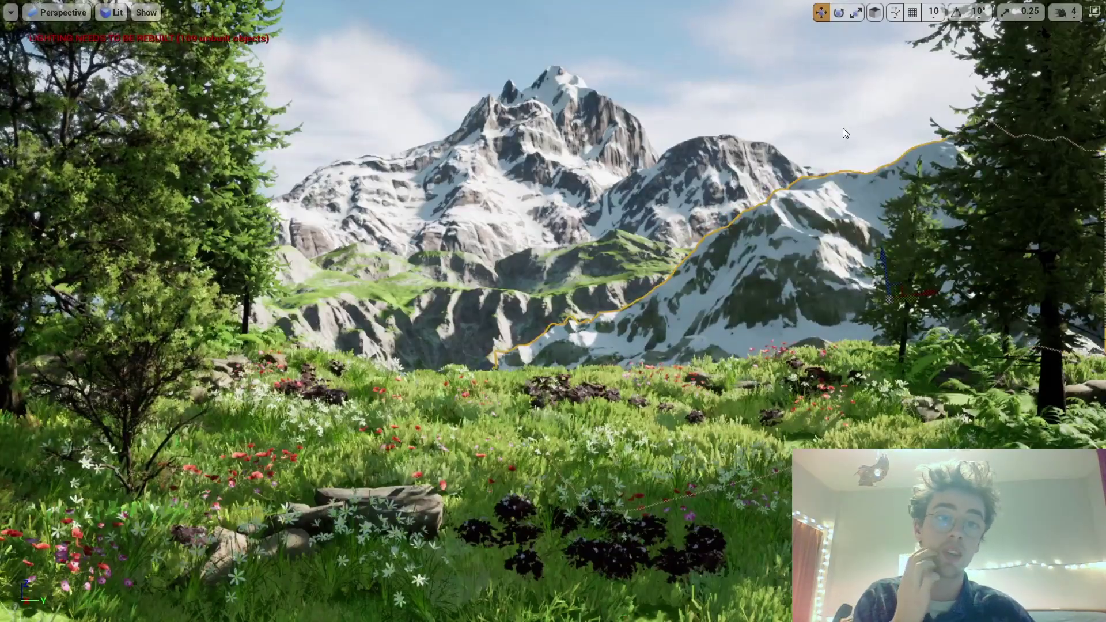
Step: Examine the snow coverage of the Folding Hero Mountain up close against the surrounding terrain
left_click(834, 170)
key("w")
right_click_drag(835, 169, 772, 240)
key("w")
key("s")
right_click_drag(833, 203, 834, 205)
right_click_drag(639, 320, 654, 297)
key("w")
key("s")
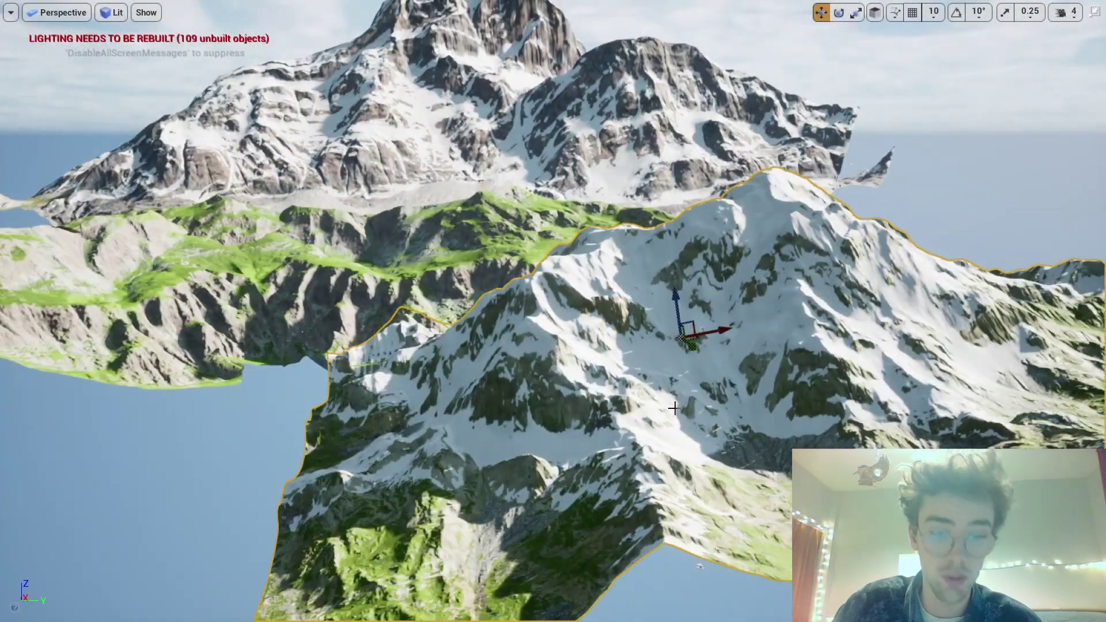
Step: Open the Folding Hero Mountain's 25k material instance and enable Snow_Custom and Snow_CustomOnly
key("F11")
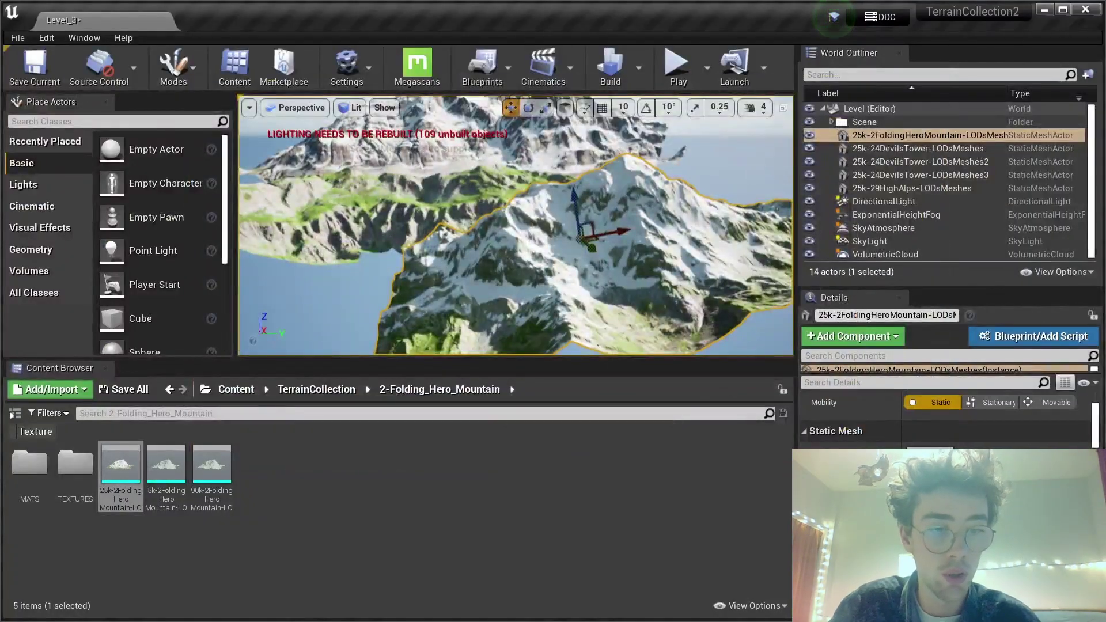
key("alt+Tab")
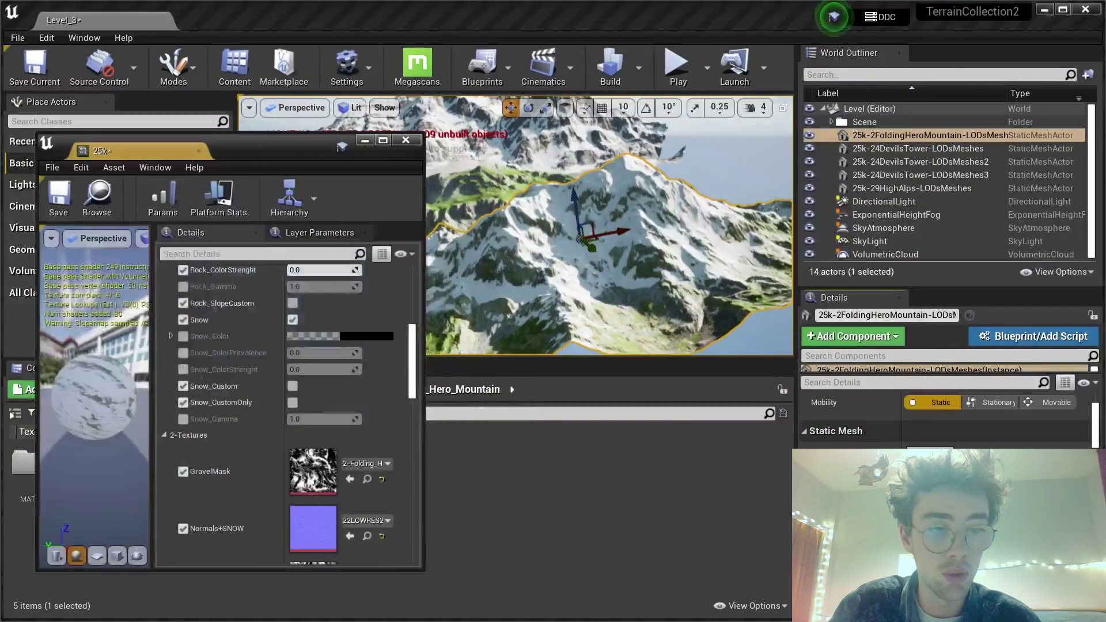
left_click(292, 387)
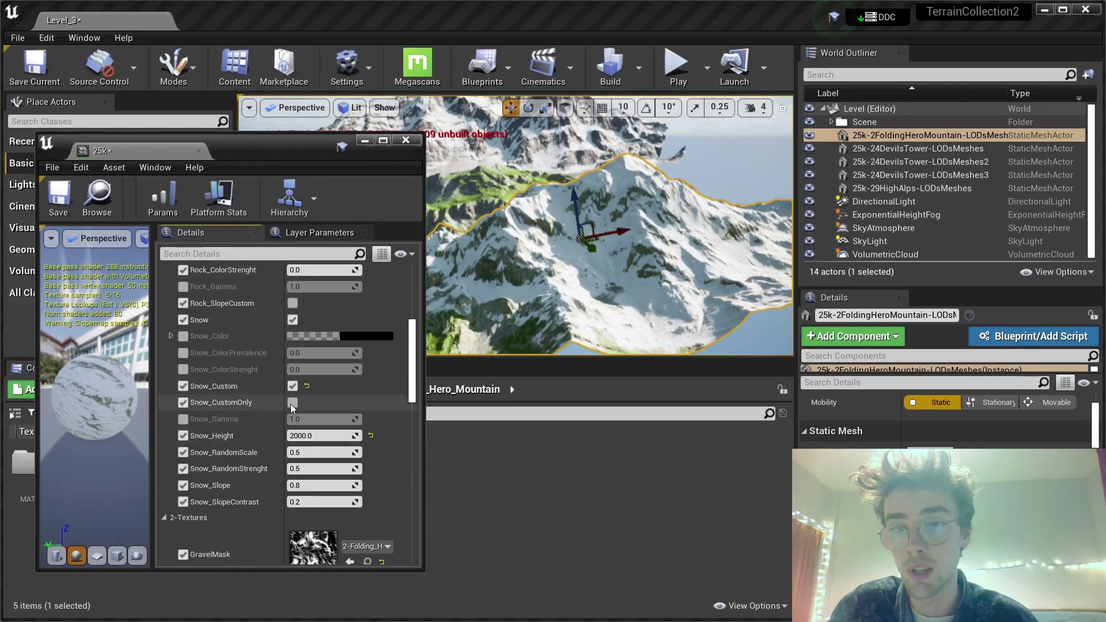
left_click(292, 404)
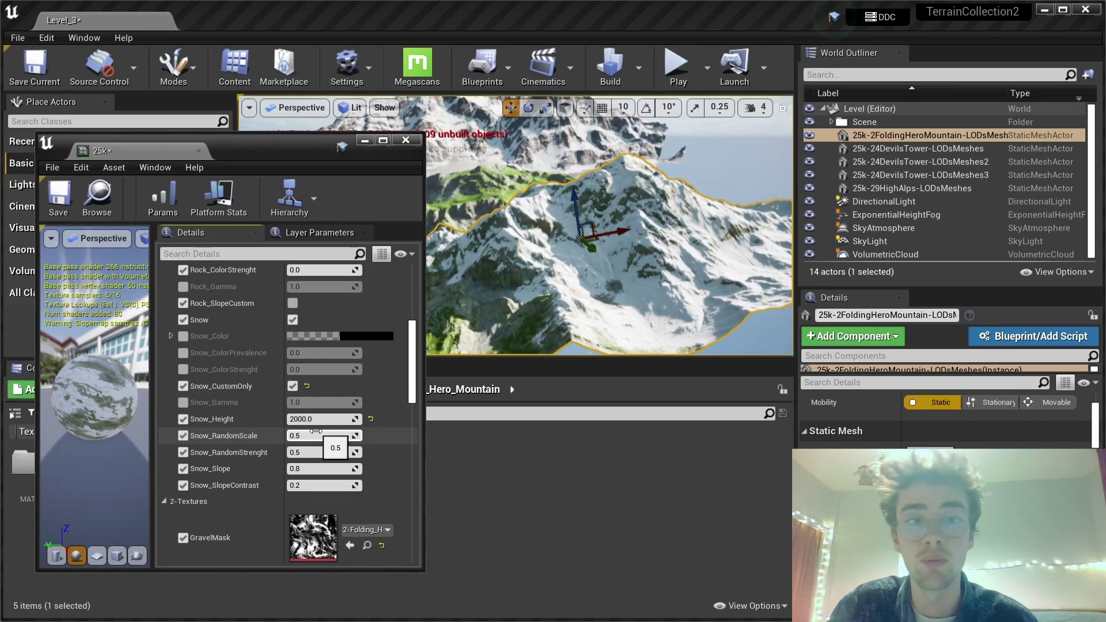
Step: Reduce the hero mountain's snow by setting Snow_Slope to about 0.875 and Snow_Height to about 2925
right_click_drag(576, 283, 556, 286)
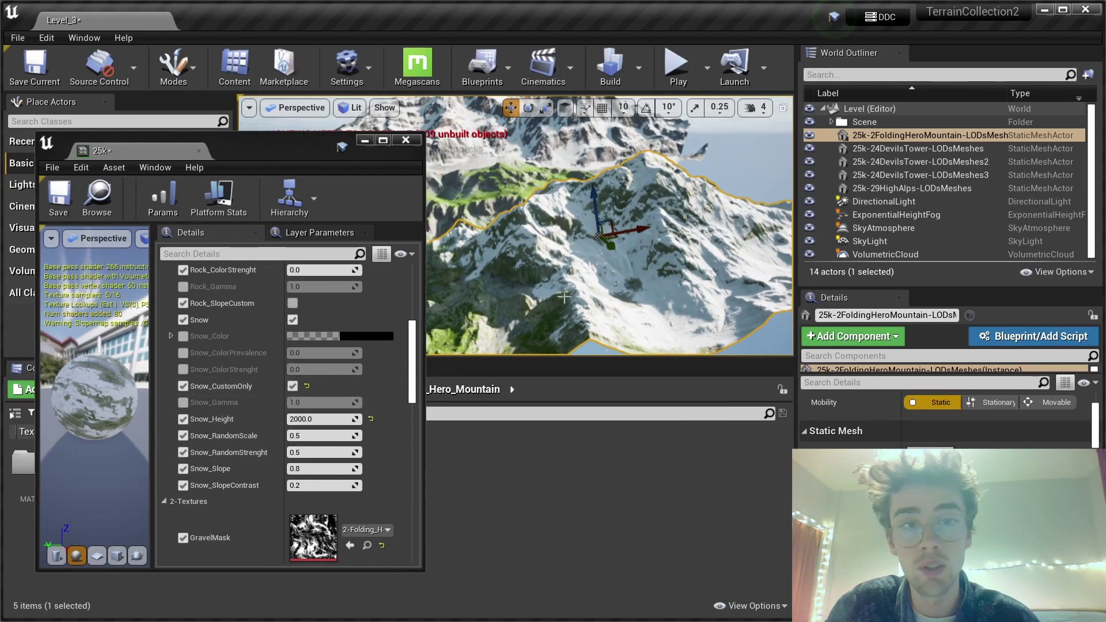
right_click_drag(575, 286, 571, 325)
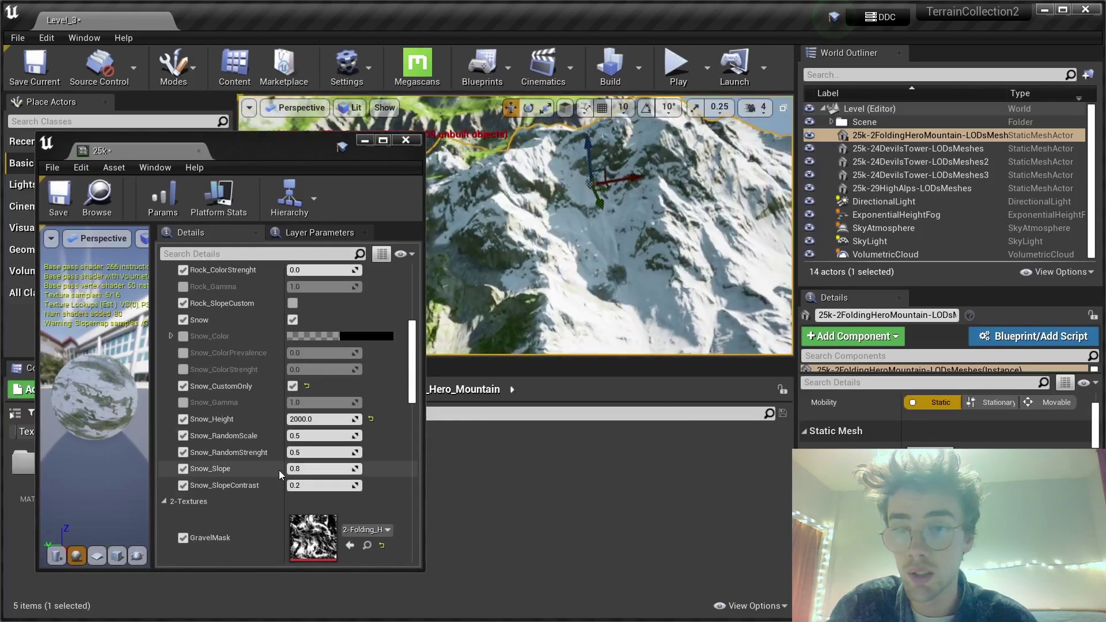
left_click_drag(302, 469, 317, 469)
left_click_drag(300, 416, 311, 416)
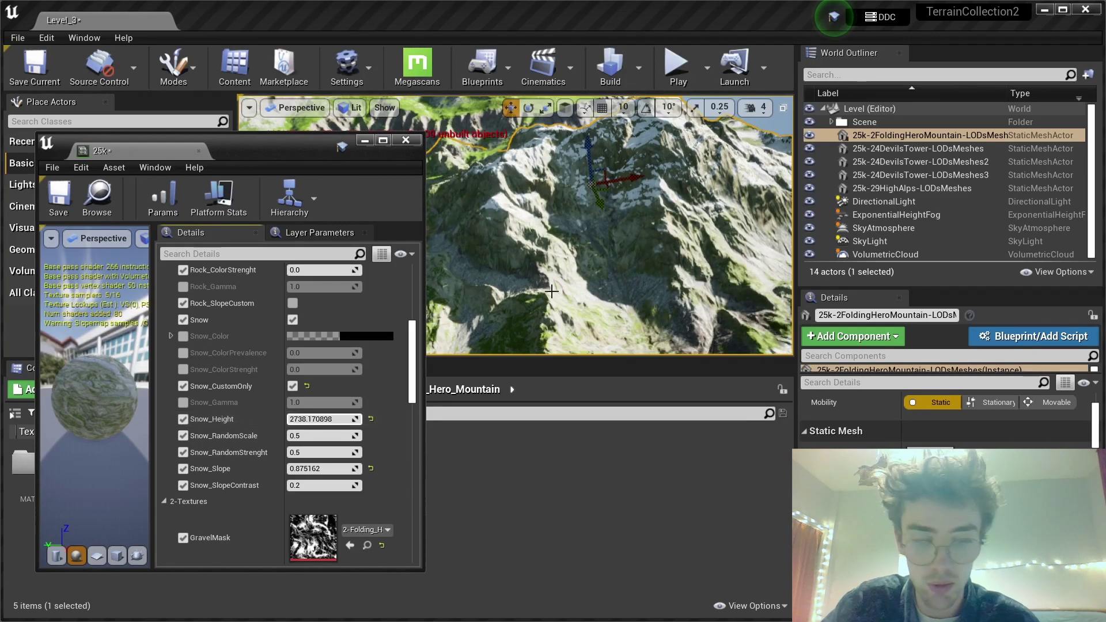
right_click_drag(615, 269, 651, 226)
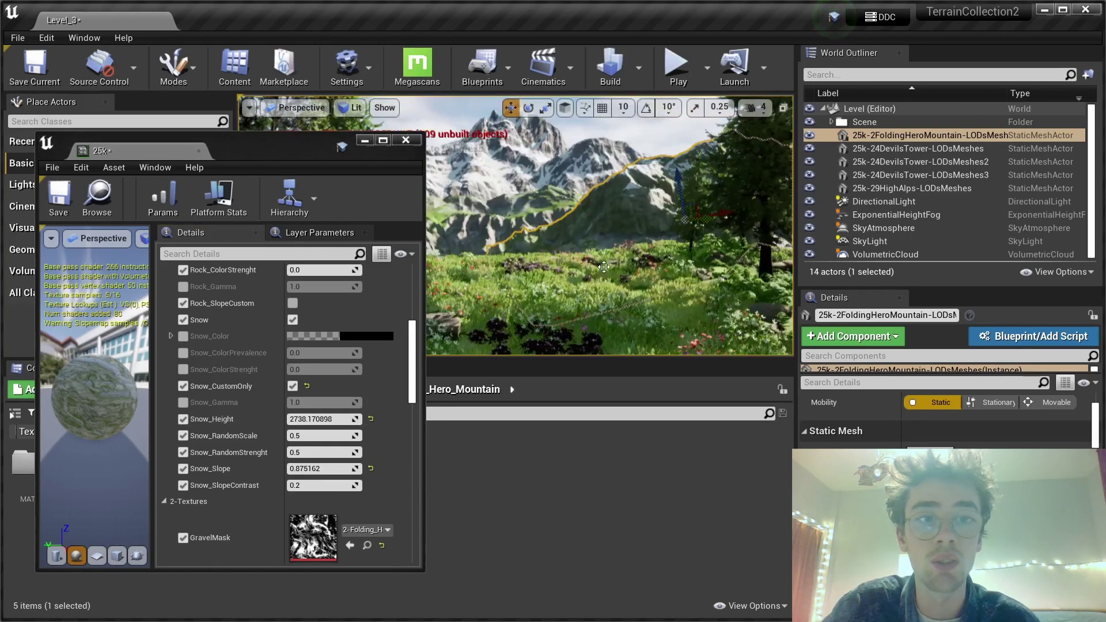
left_click_drag(314, 419, 318, 419)
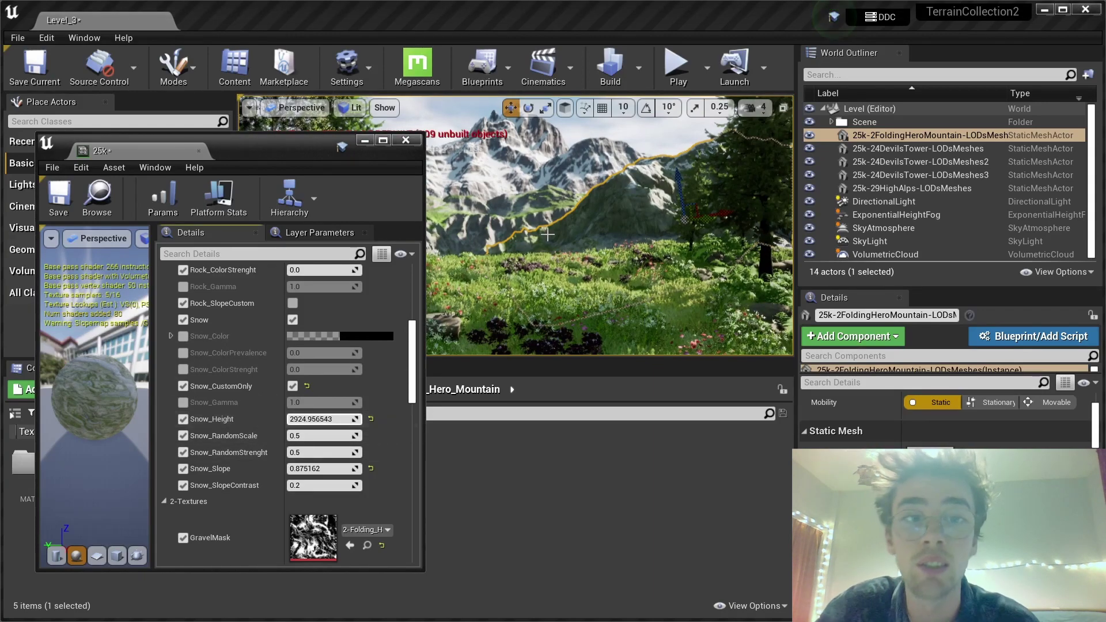
Step: Enable Rock_SlopeCustom on the hero mountain material, with Rock_Slope about 0.685 and Rock_SlopeContrast about 0.764
key("w")
mouse_move(584, 235)
right_mouse_down()
mouse_move(613, 259)
mouse_move(585, 257)
mouse_move(584, 214)
right_mouse_up()
key("s")
left_click(293, 303)
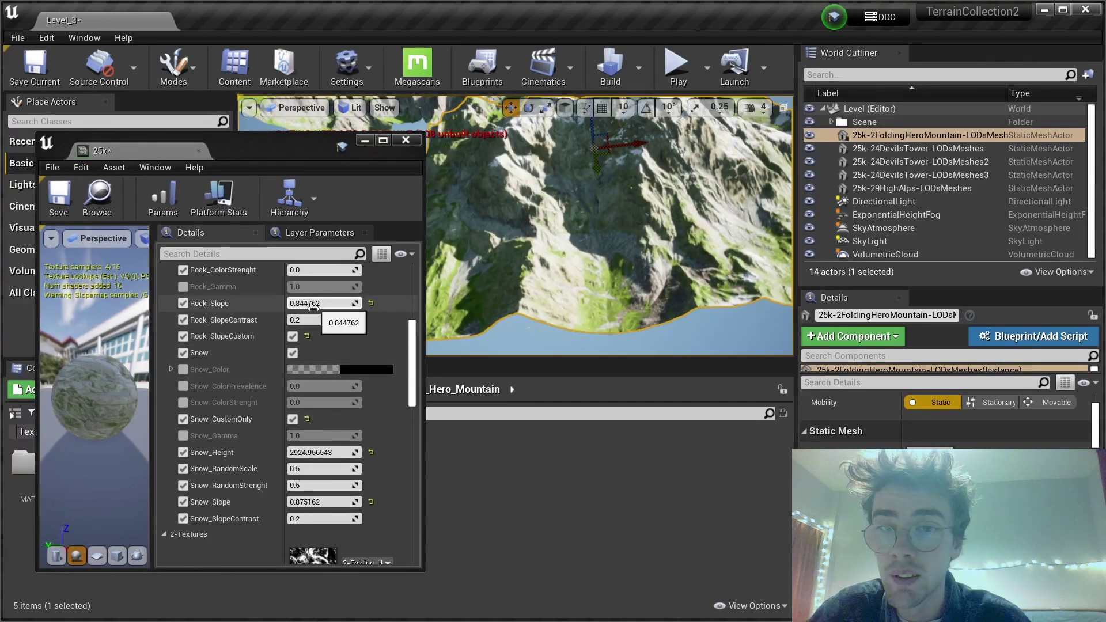
left_click_drag(306, 320, 332, 320)
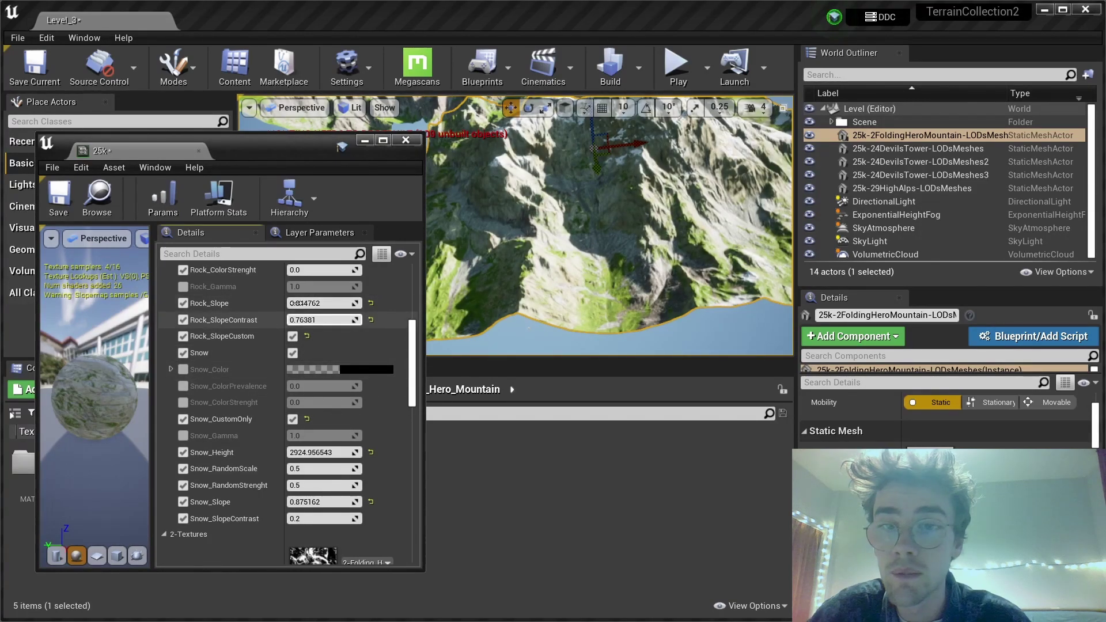
mouse_move(323, 303)
left_mouse_down()
mouse_move(296, 303)
mouse_move(308, 303)
left_mouse_up()
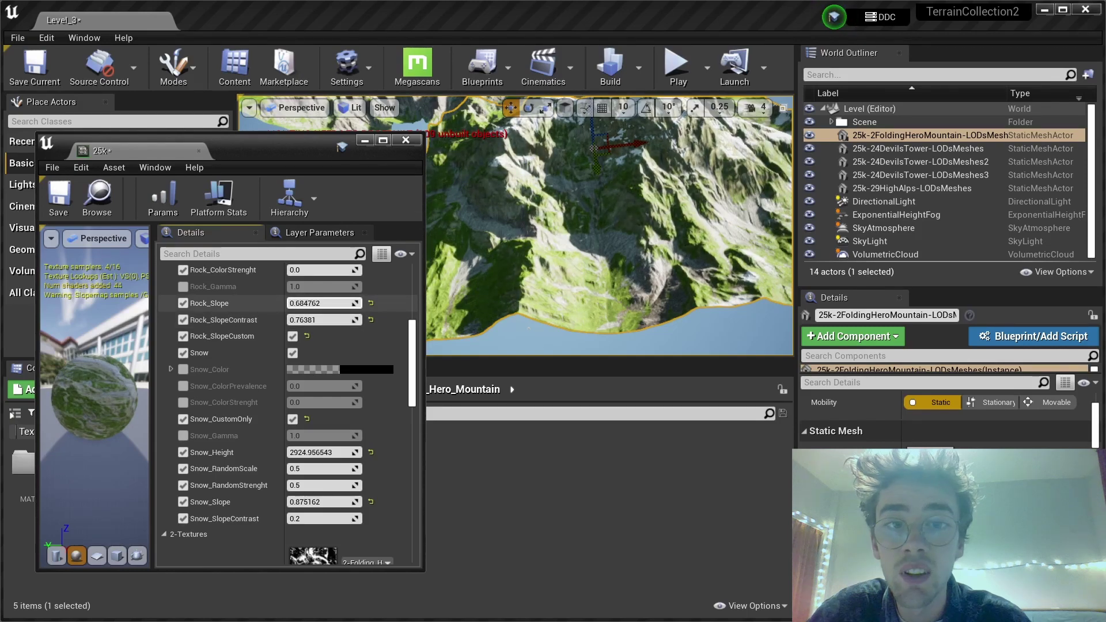
Step: Examine the hero mountain's grass and rock slopes from another angle and choose a viewport view mode
right_click_drag(552, 252, 455, 300)
right_click_drag(557, 216, 554, 251)
left_click(352, 109)
left_click(363, 137)
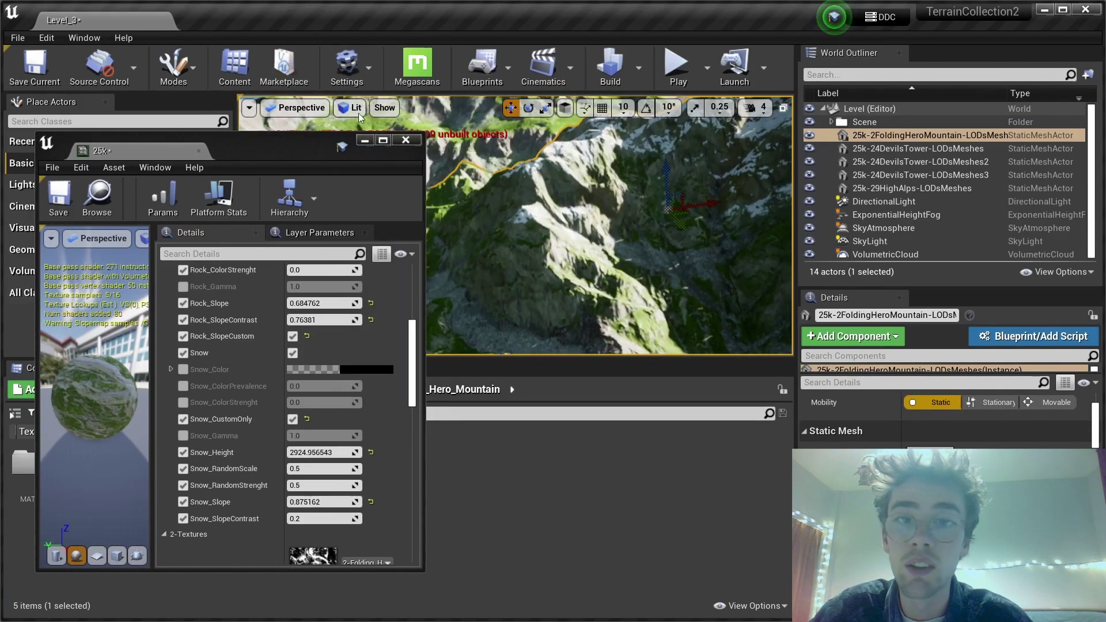
Step: Set the hero mountain material's Rock_Slope to about 0.631, comparing it with the meadow scene in Unlit mode before restoring Lit mode
left_click(352, 108)
left_click(364, 152)
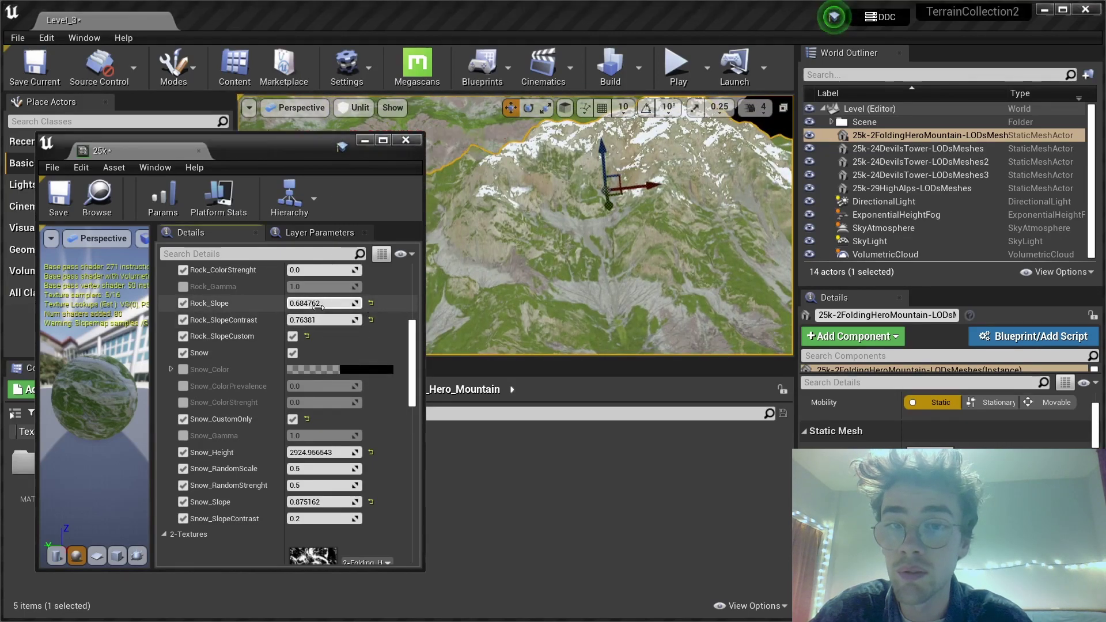
mouse_move(317, 303)
left_mouse_down()
mouse_move(282, 303)
mouse_move(305, 303)
left_mouse_up()
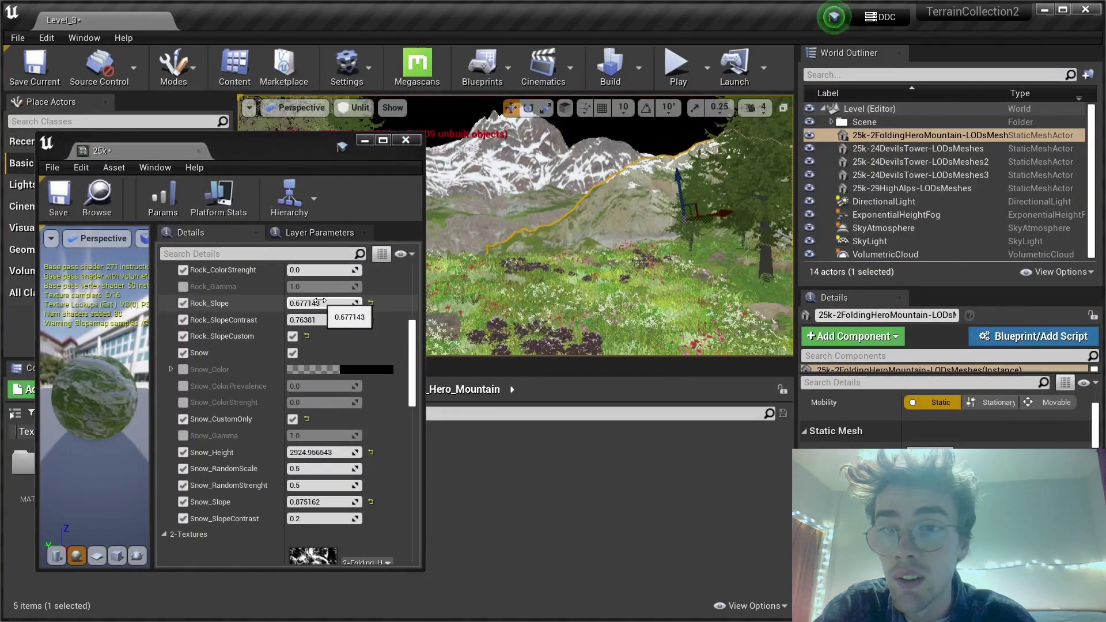
left_click_drag(321, 304, 311, 304)
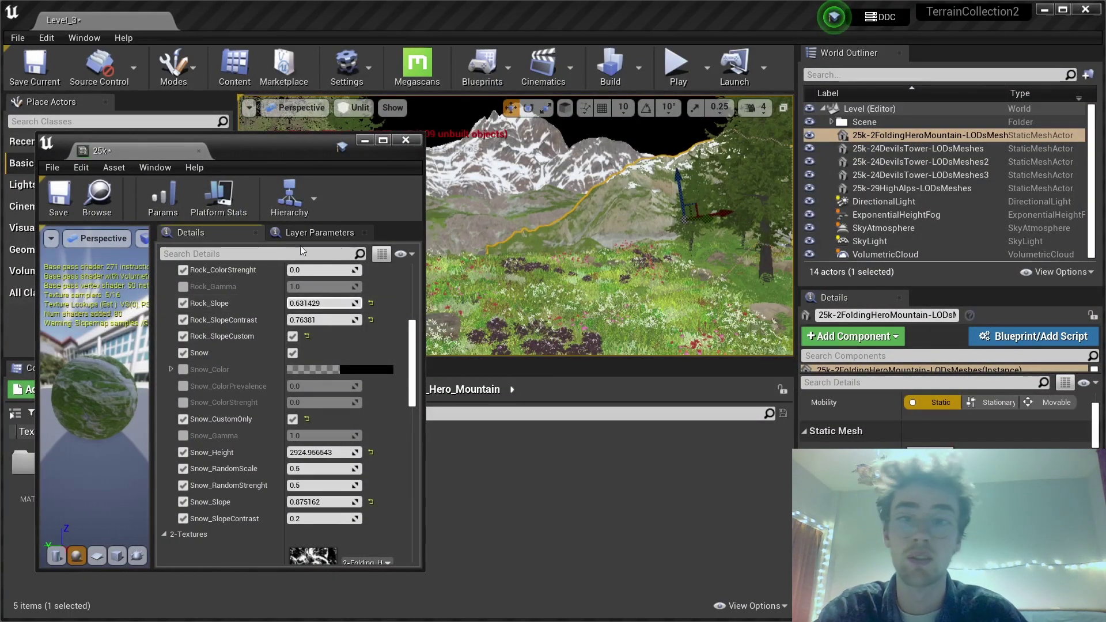
left_click(353, 107)
left_click(360, 130)
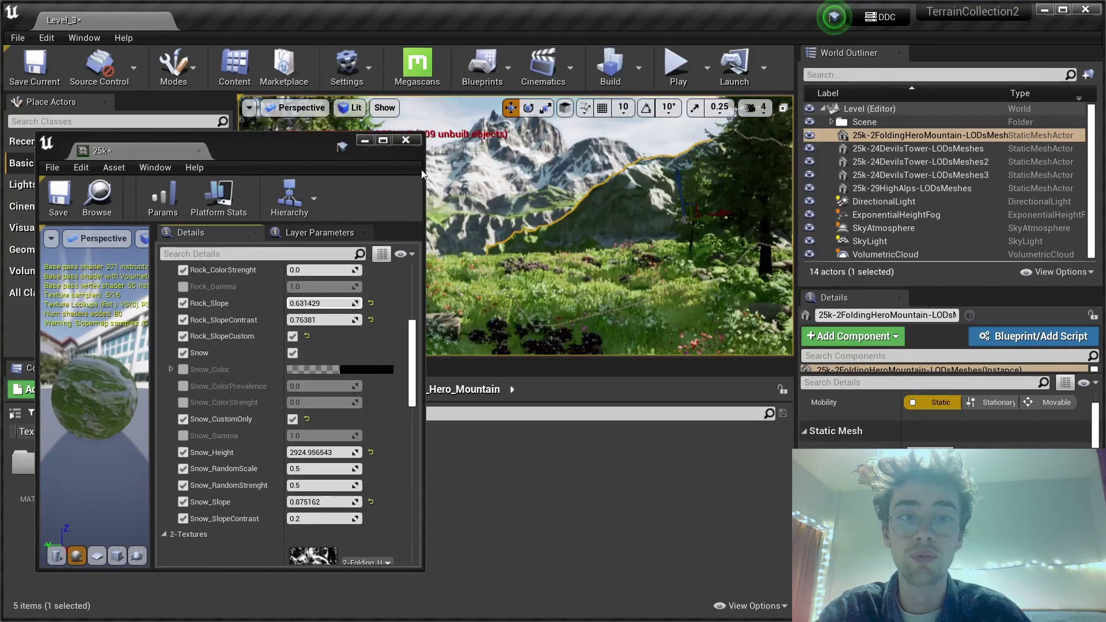
Step: Deselect the hero mountain and review the whole mountain and meadow composition in a full-screen viewport
left_click(653, 126)
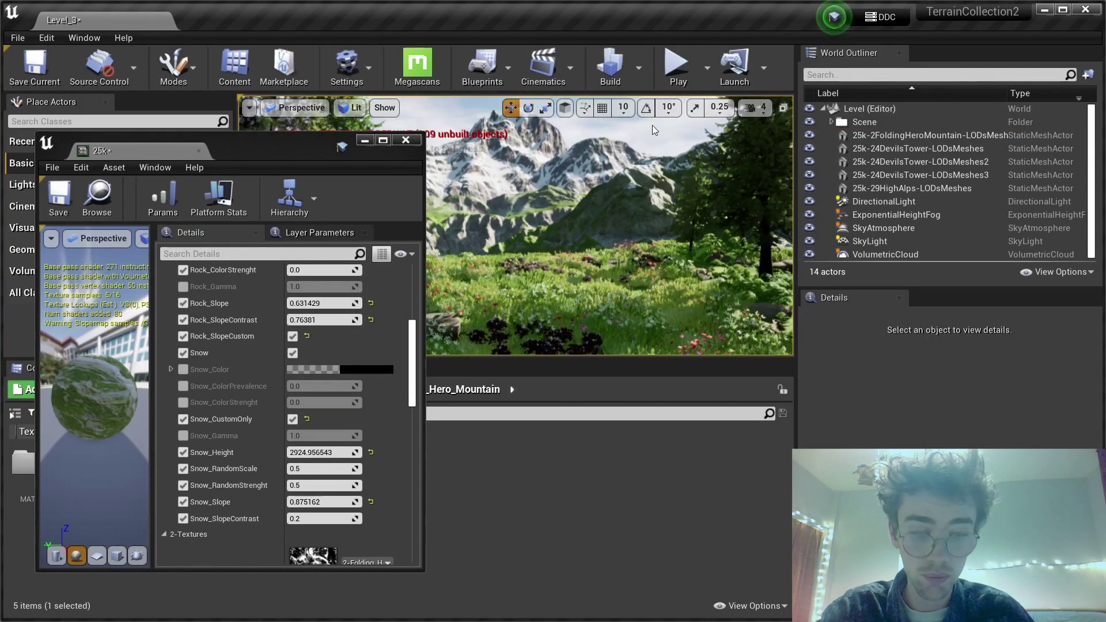
key("F11")
left_click(750, 260)
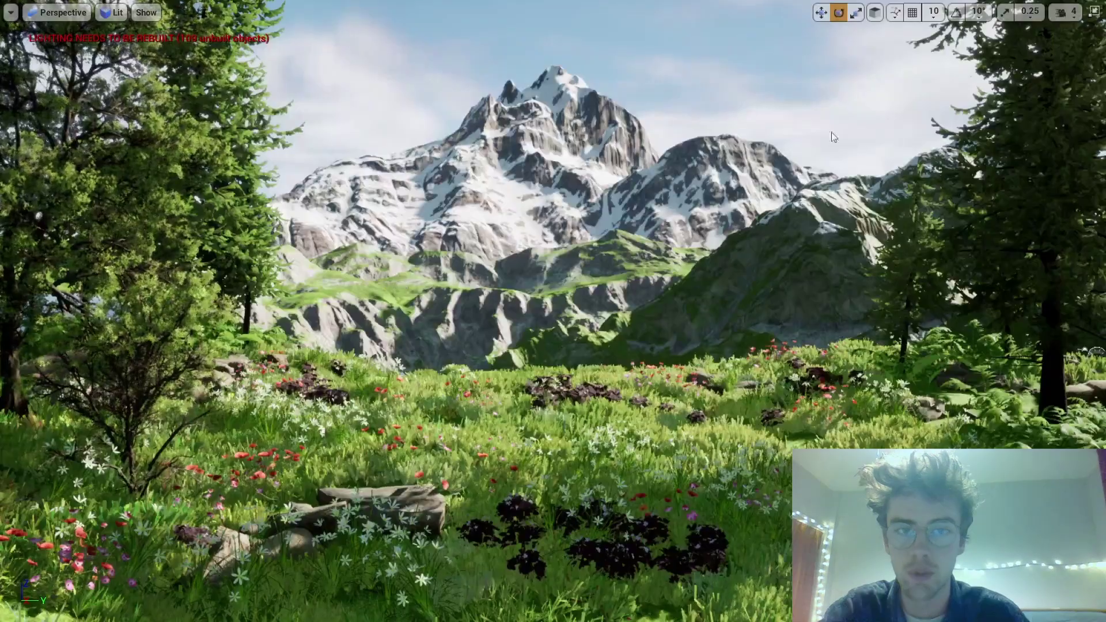
key("F11")
Step: Place the 25k-23 Mountain mesh from the TerrainCollection's 23-Mountain folder in the level and focus on it
left_click(338, 390)
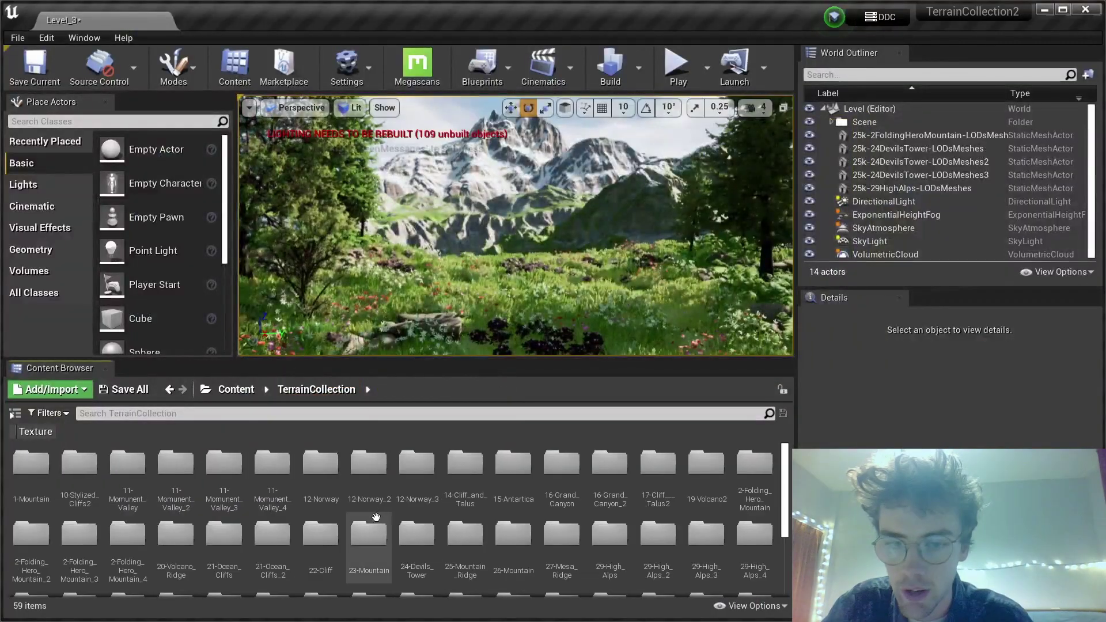
double_click(369, 536)
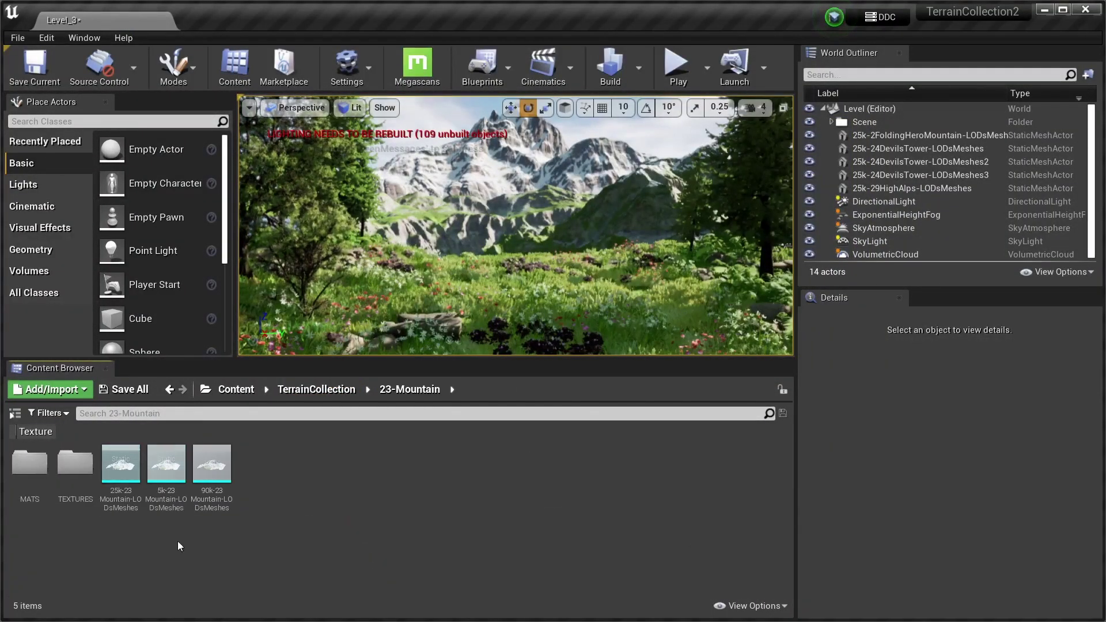
left_click_drag(120, 464, 357, 231)
key("f")
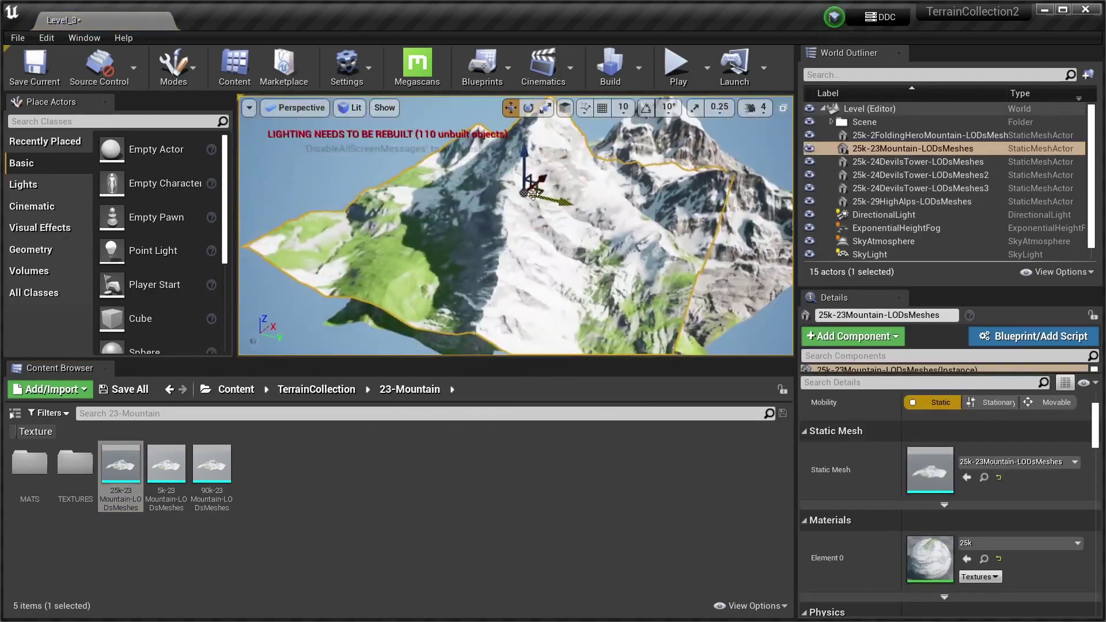
Step: Move the 23 Mountain mesh behind the snowy range near the left trees and add a duplicate as a background peak on the right
left_click_drag(533, 192, 518, 138)
key("1")
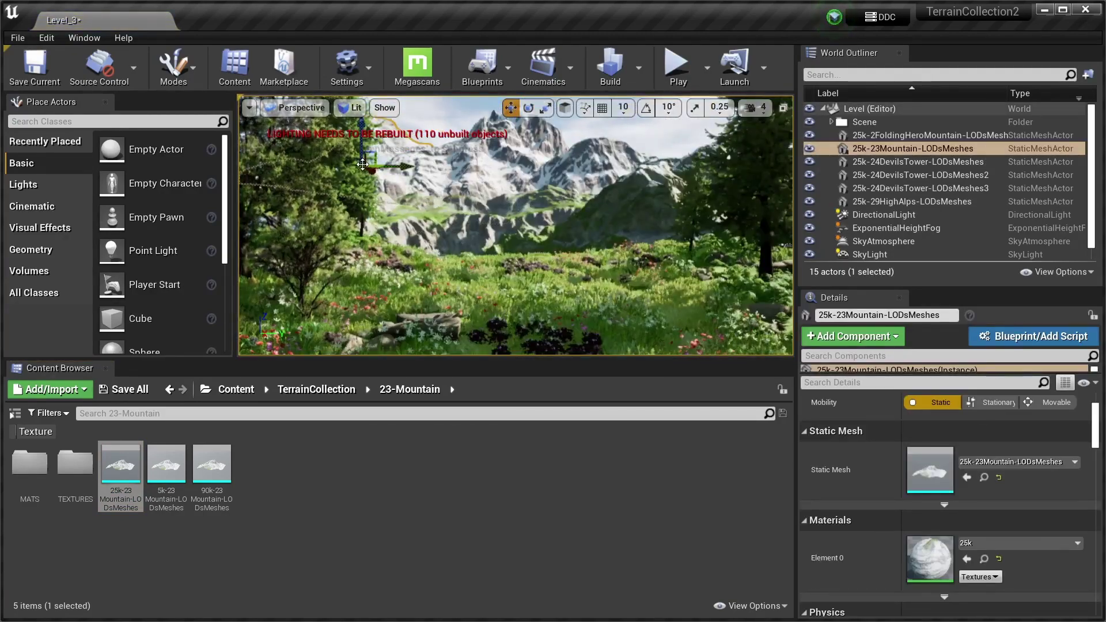
key("F11")
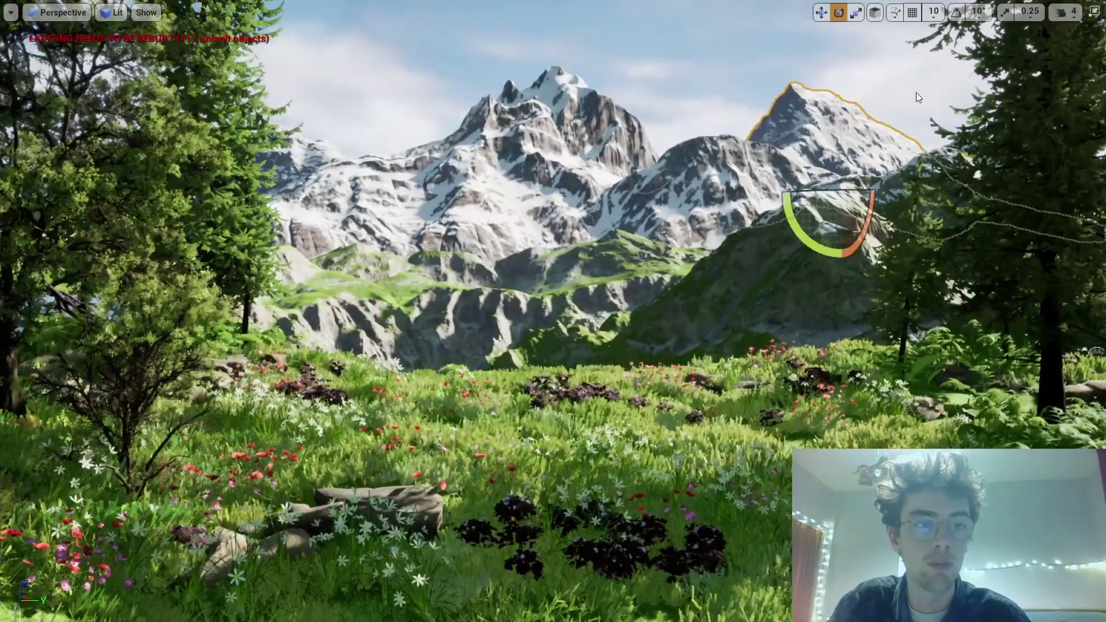
left_click(916, 93)
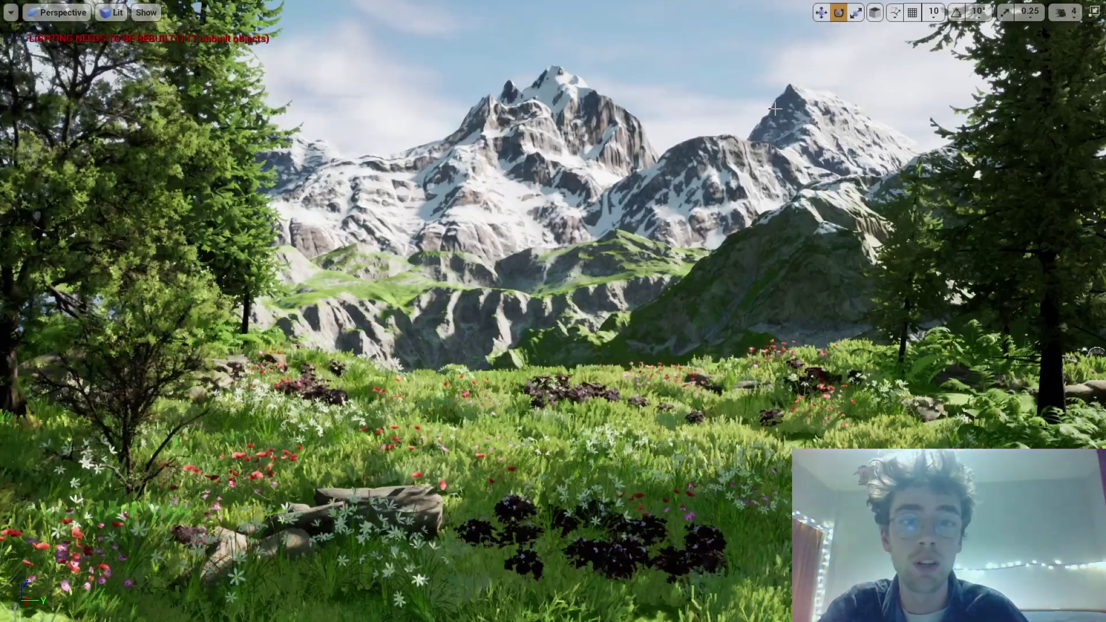
Step: Open the Trees folder inside the TerrainCollection's Misc folder
key("F11")
left_click(316, 391)
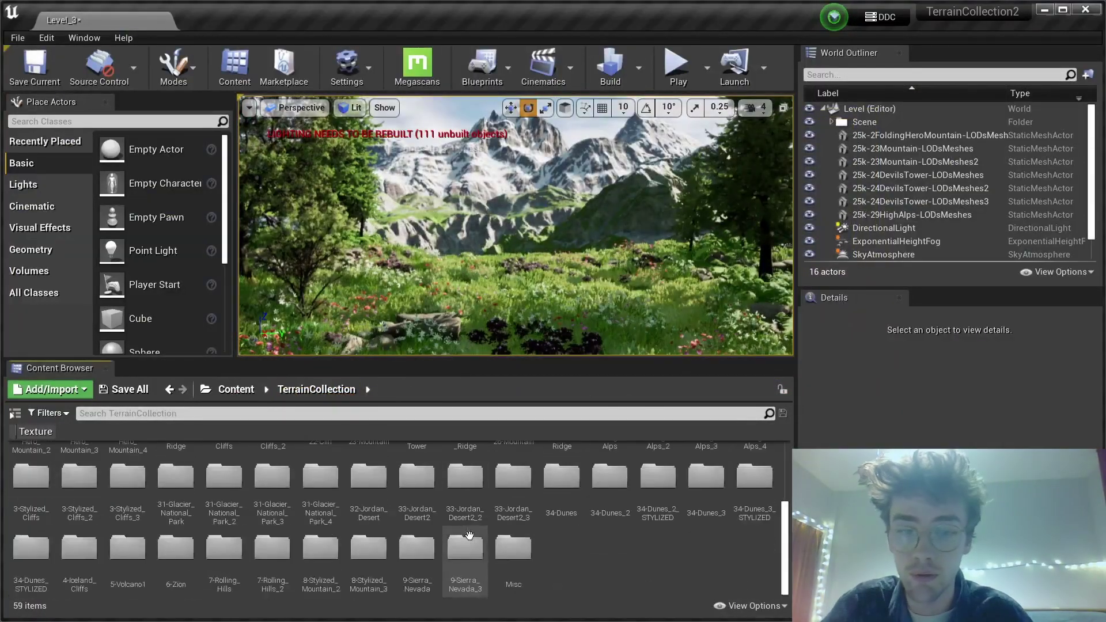
double_click(513, 545)
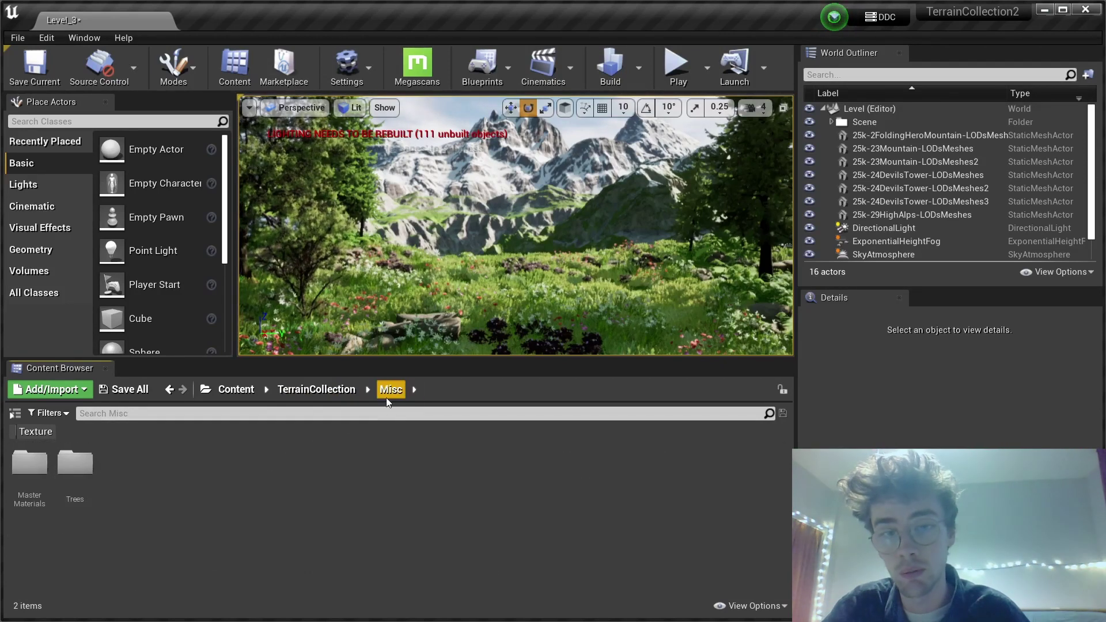
double_click(75, 463)
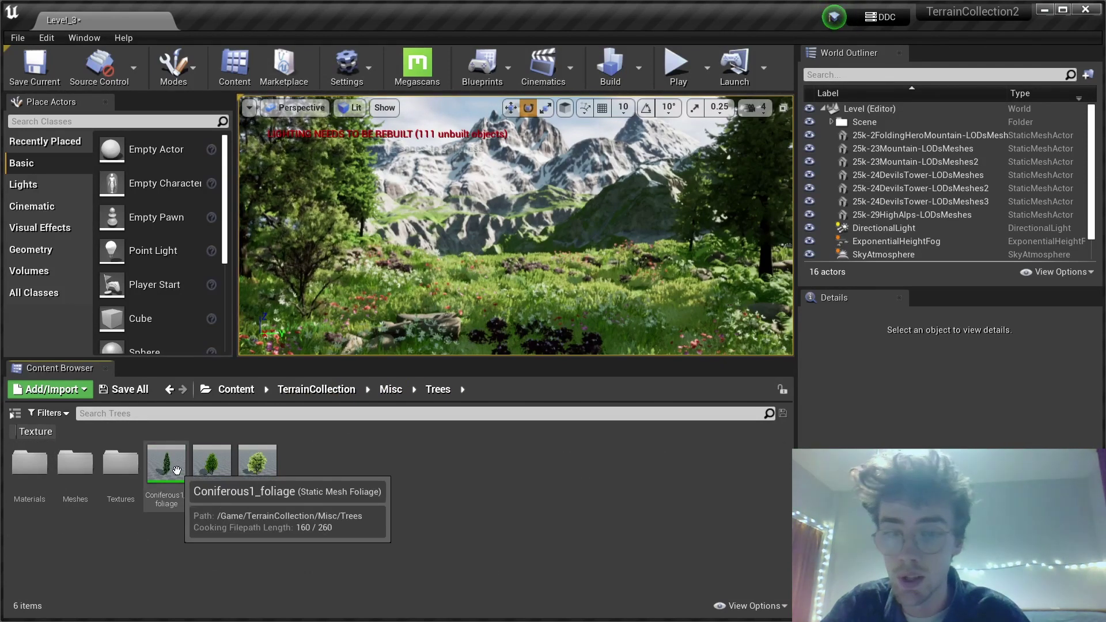
Step: Switch to Foliage mode and add the Coniferous1, Deciduous1 and Deciduous2 foliage types from the Trees folder
left_click(174, 81)
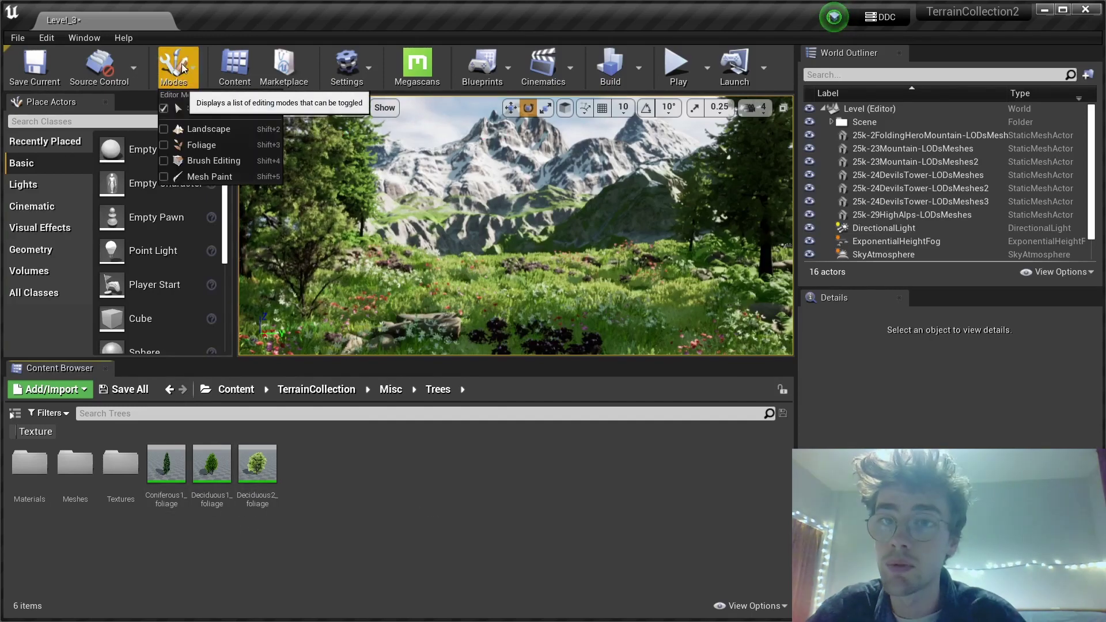
left_click(202, 139)
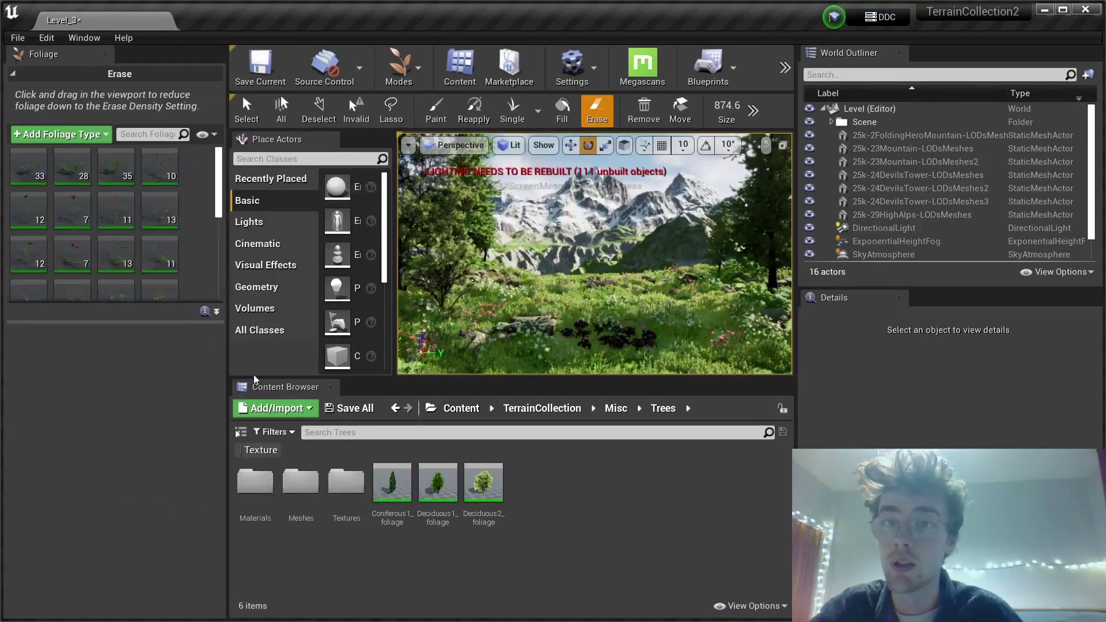
left_click(399, 489)
left_click(479, 489, "shift")
left_click_drag(399, 507, 193, 225)
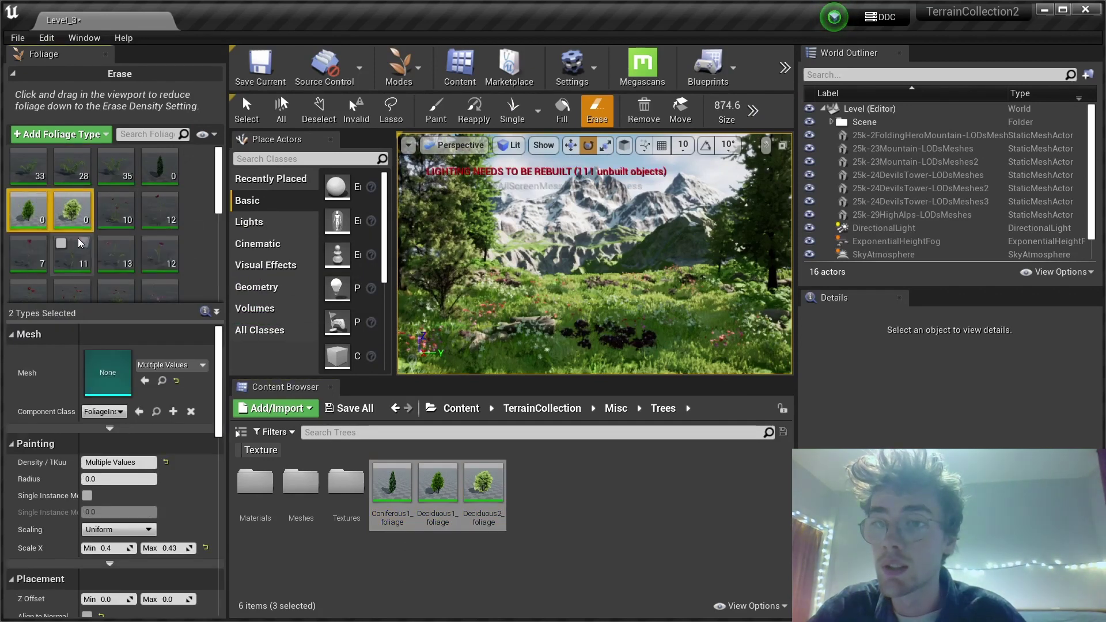
Step: Review the painting and placement settings of Deciduous1 and Deciduous2 foliage, leaving both types selected for painting
left_click(61, 200)
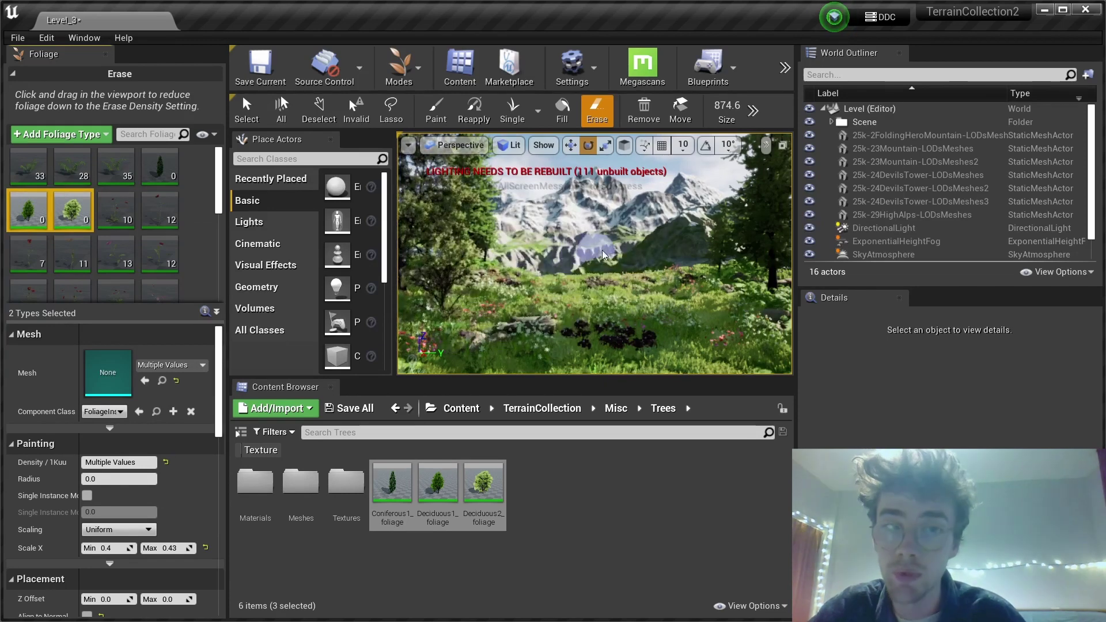
scroll(209, 462, "down", 1)
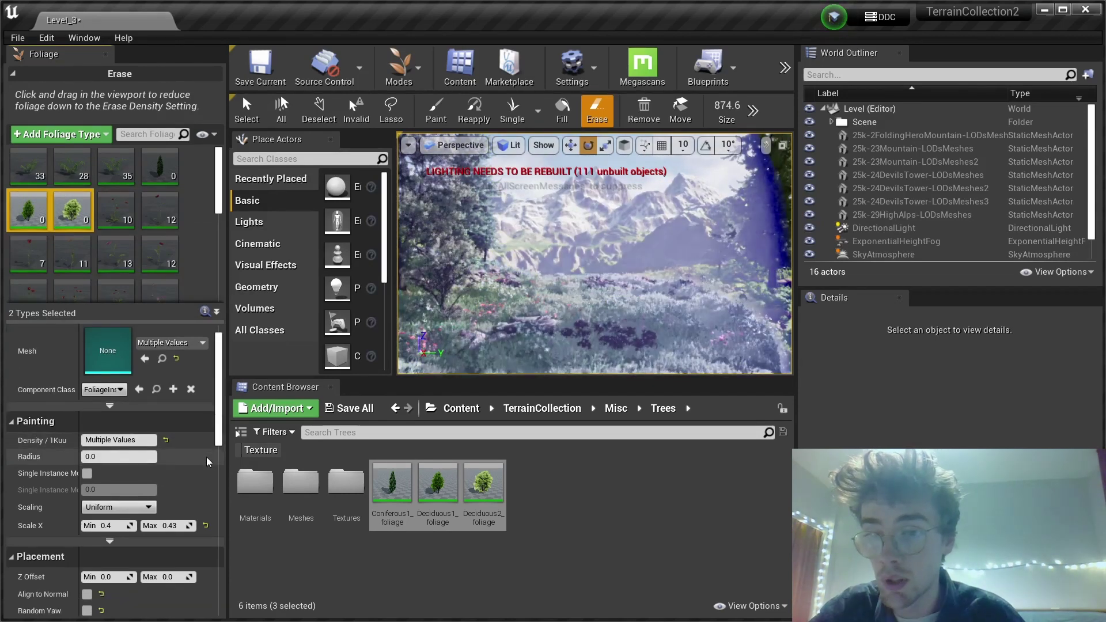
scroll(209, 462, "down", 3)
scroll(208, 453, "up", 3)
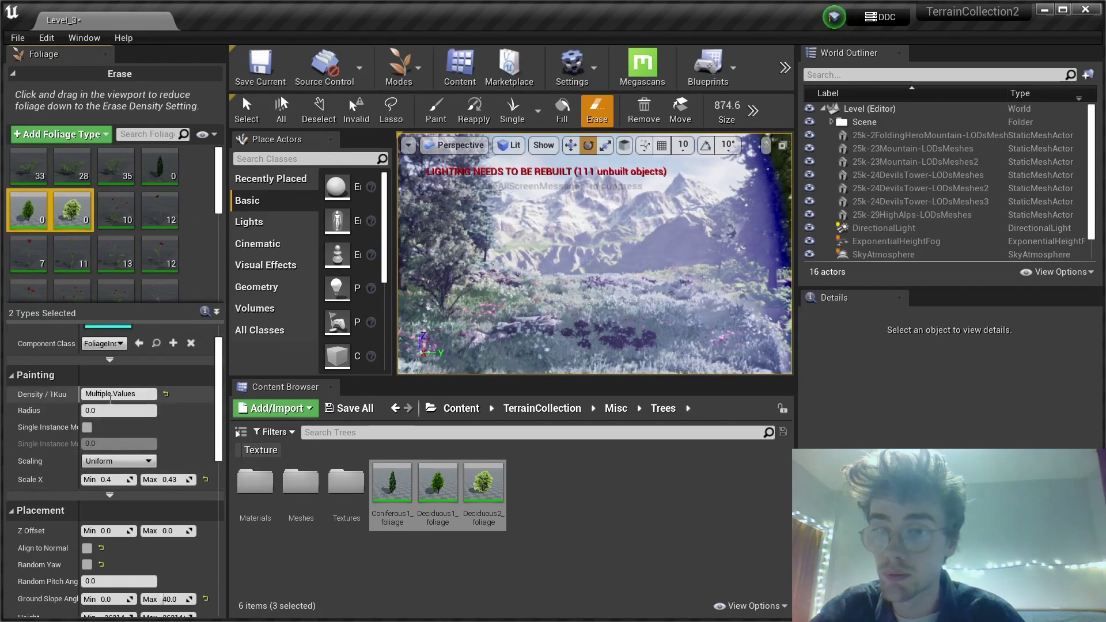
left_click(40, 228)
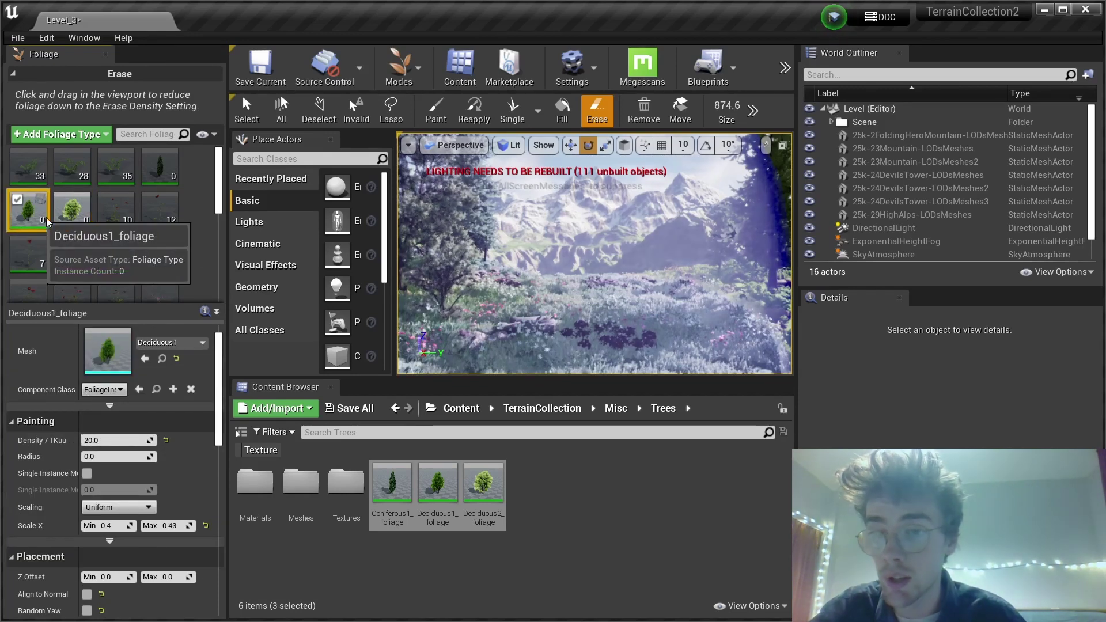
left_click(66, 222)
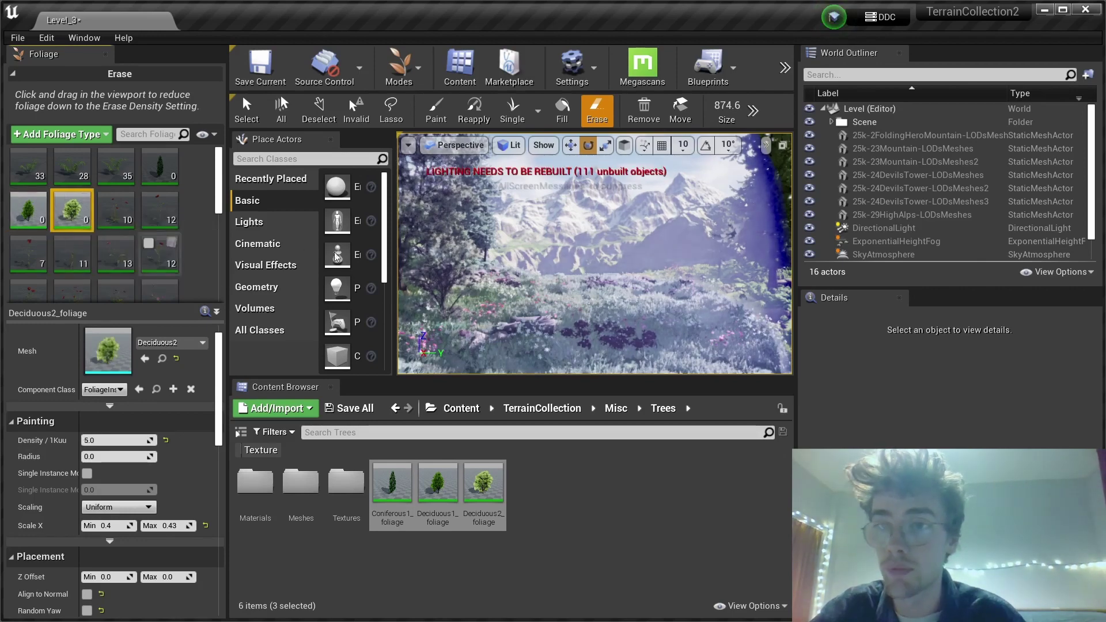
left_click(64, 214, "ctrl")
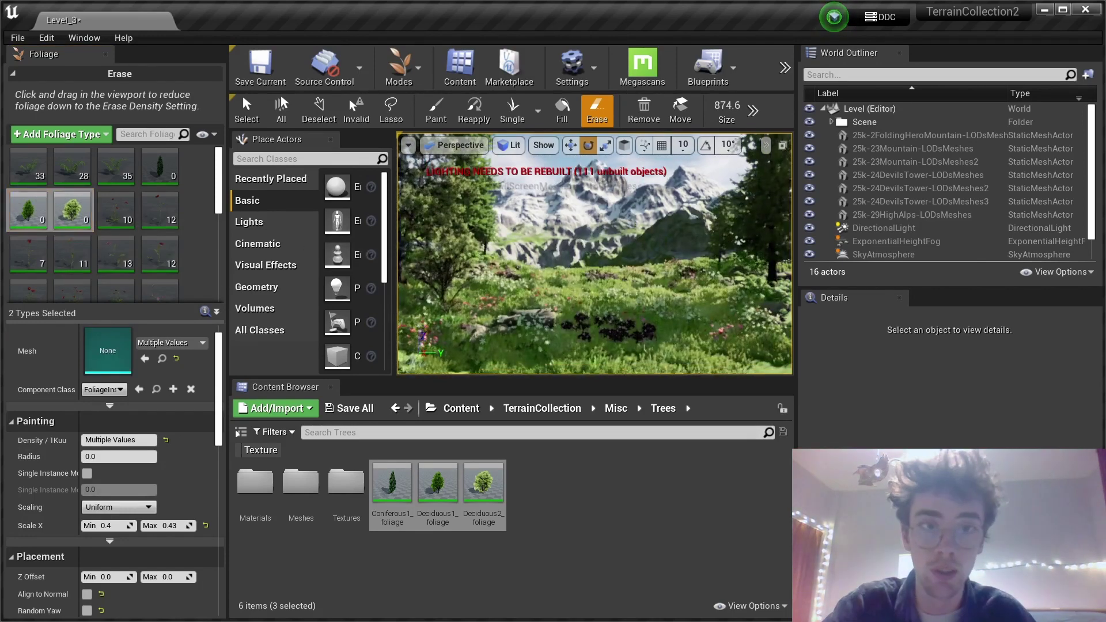
Step: Paint Deciduous1 and Deciduous2 trees across the green foothills and valley below the snowy range in a full-screen viewport
key("F11")
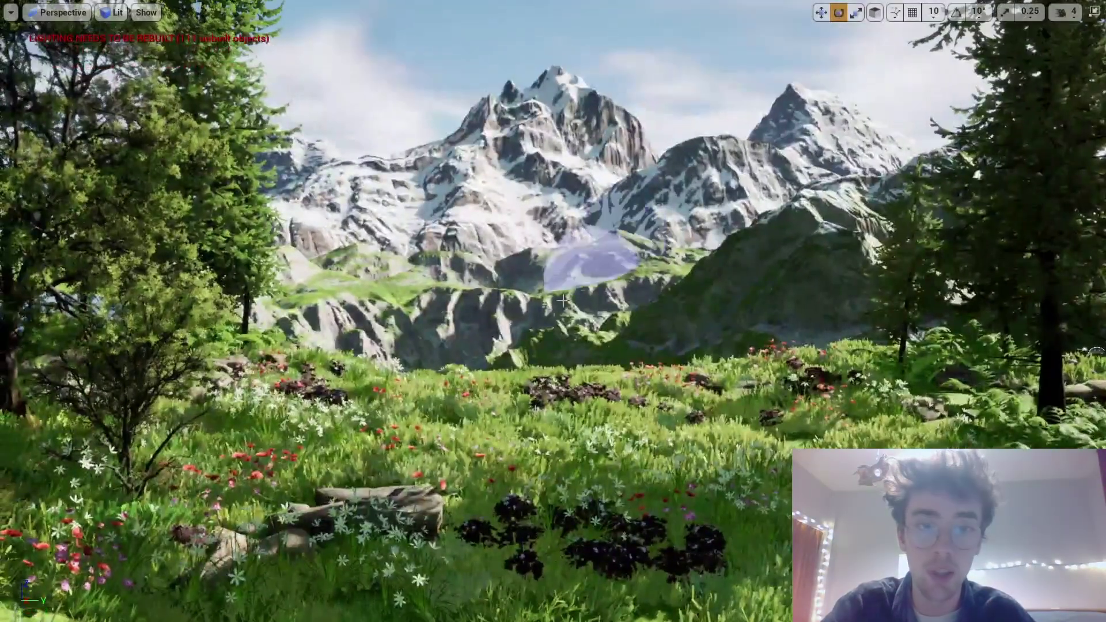
left_click(593, 318)
mouse_move(531, 302)
left_mouse_down()
mouse_move(593, 257)
mouse_move(634, 259)
mouse_move(599, 257)
mouse_move(449, 326)
mouse_move(374, 315)
left_mouse_up()
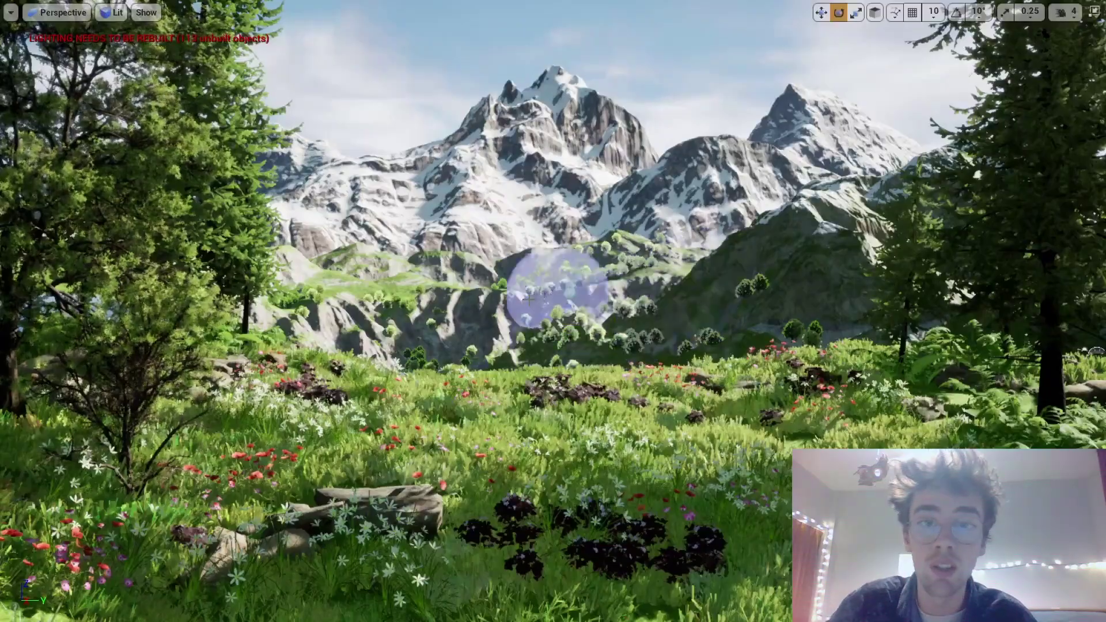
key("F11")
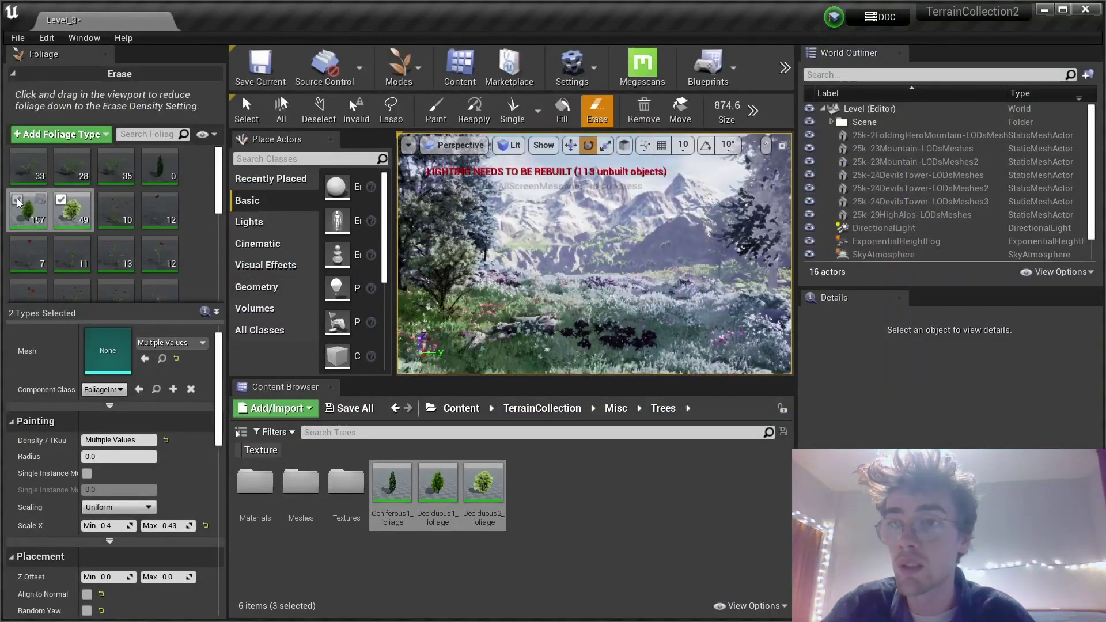
Step: Select only the Coniferous1 foliage and paint a conifer forest on the green slope at the left of the foothills
left_click(159, 166)
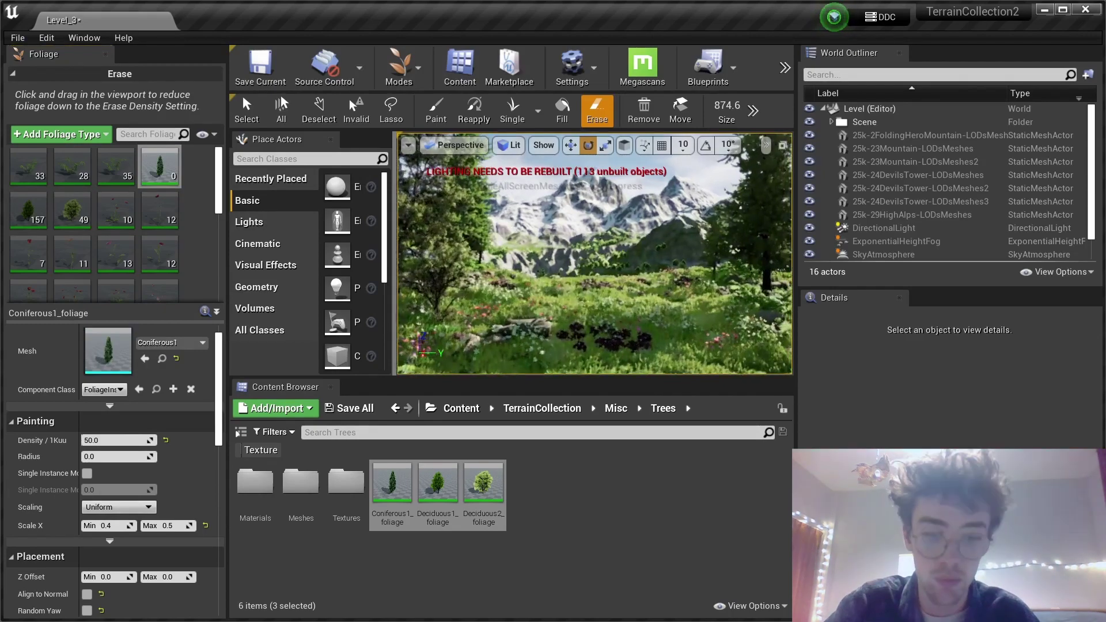
key("F11")
mouse_move(371, 294)
left_mouse_down()
mouse_move(344, 276)
mouse_move(420, 266)
left_mouse_up()
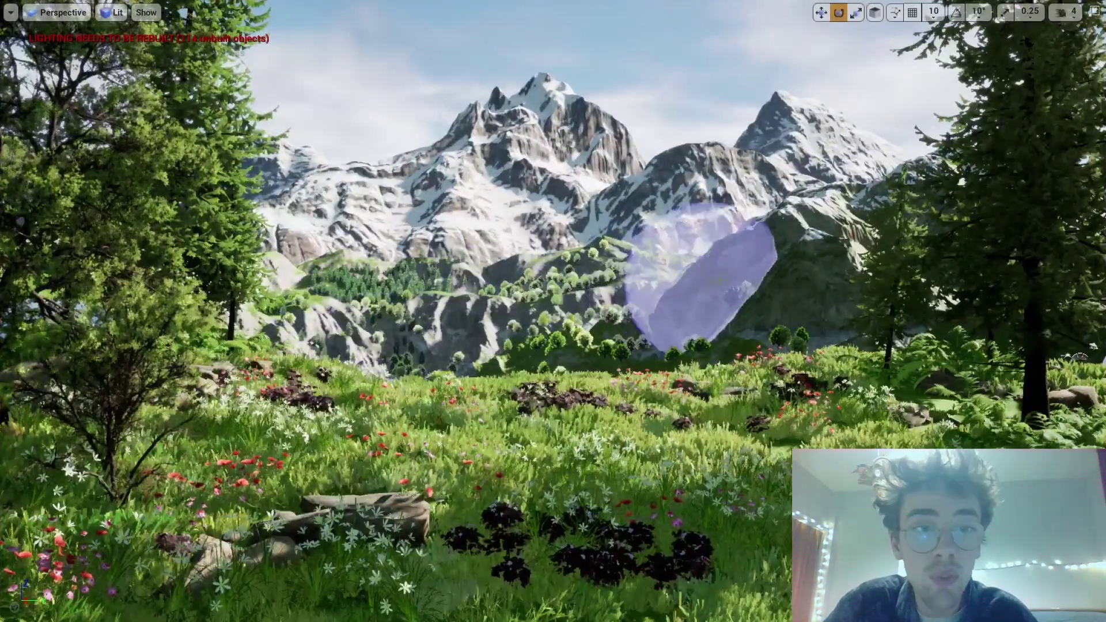
Step: Try conifers on the dark hero mountain's upper ridge, erase them, and paint conifers along the central green ridge instead
left_click_drag(828, 270, 847, 199)
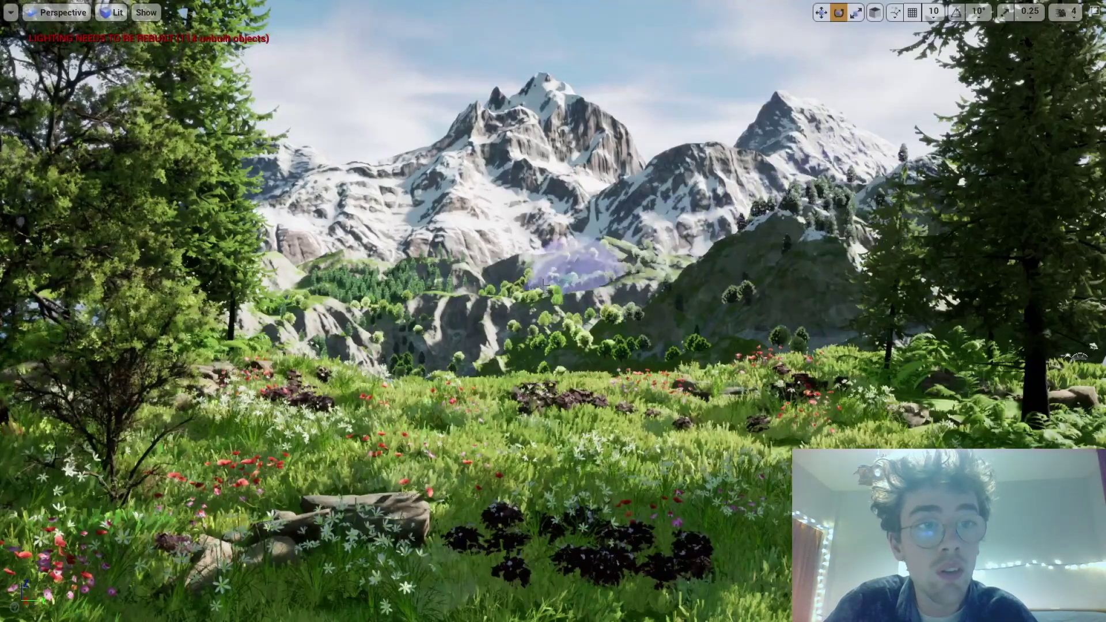
mouse_move(786, 237)
left_mouse_down("shift")
mouse_move(788, 220)
mouse_move(847, 180)
left_mouse_up("shift")
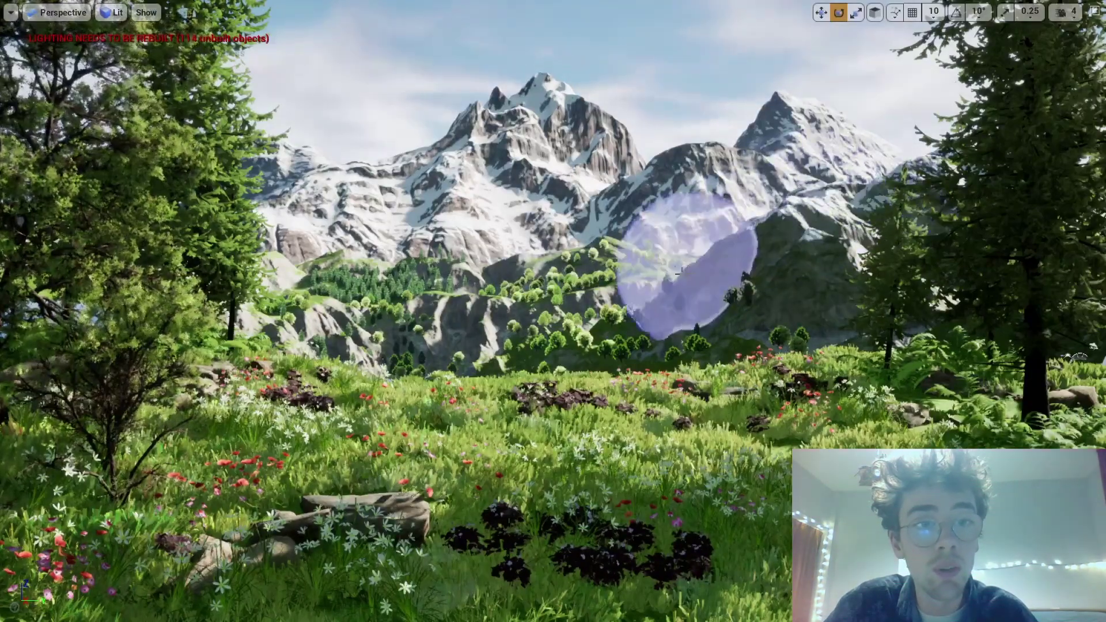
mouse_move(681, 258)
left_mouse_down()
mouse_move(655, 240)
mouse_move(559, 254)
left_mouse_up()
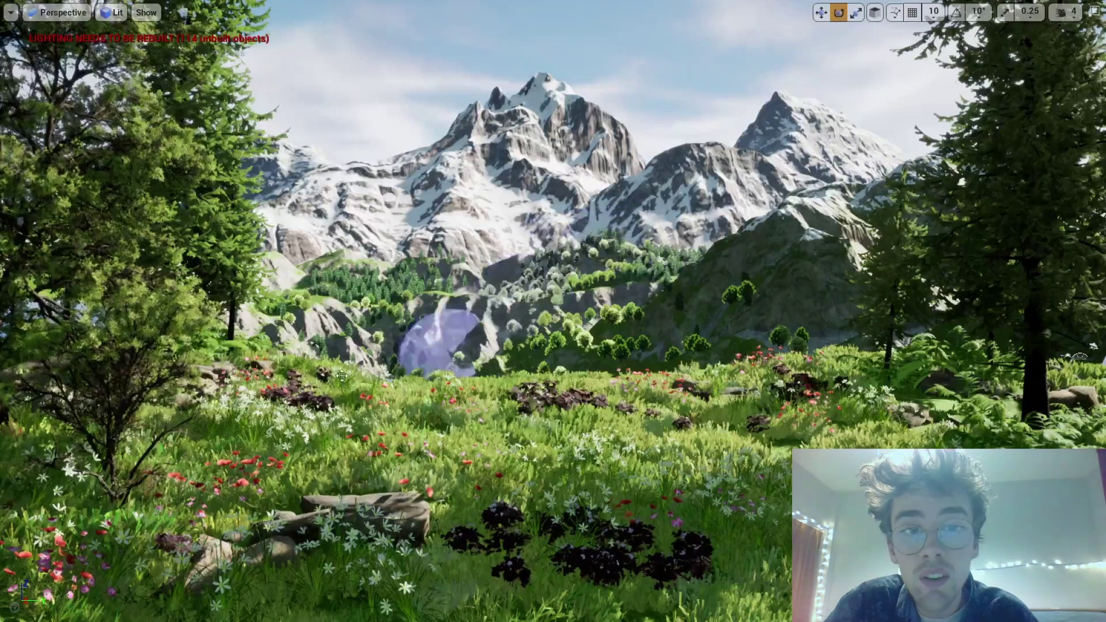
Step: Shrink the foliage brush and enlarge it again over the left mountains
key("bracketleft")
key("bracketleft")
key("bracketleft")
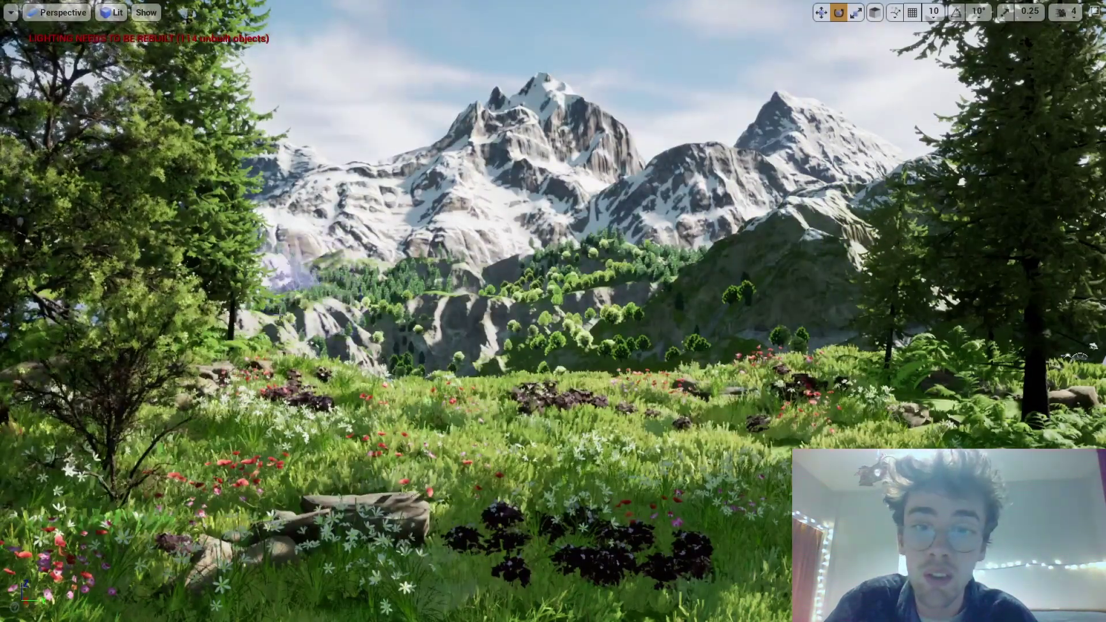
key("bracketright")
key("bracketright")
key("bracketright")
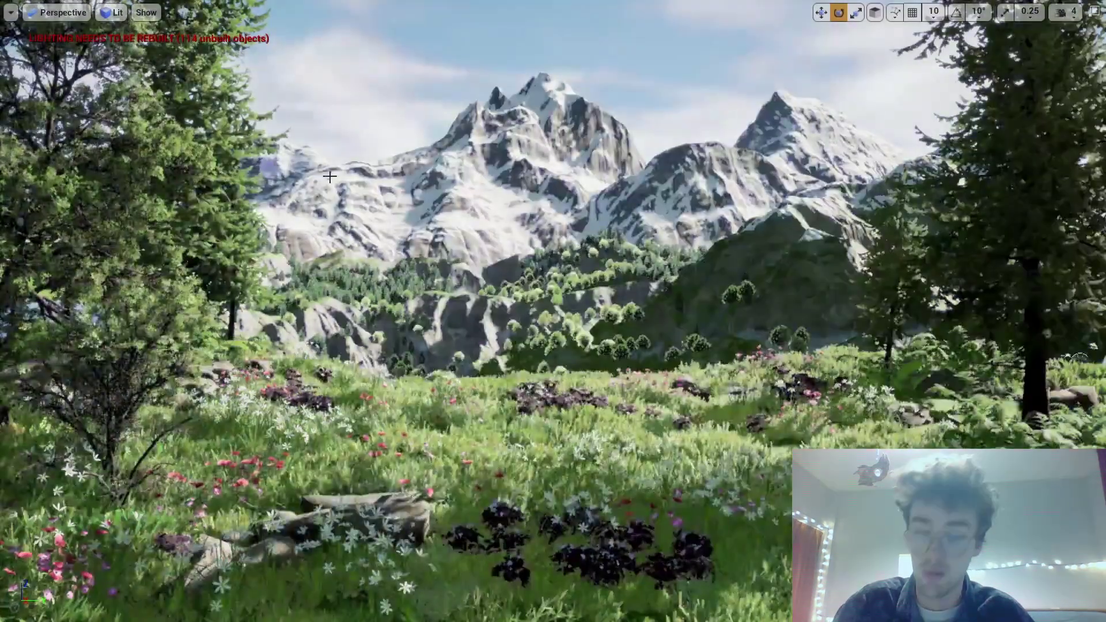